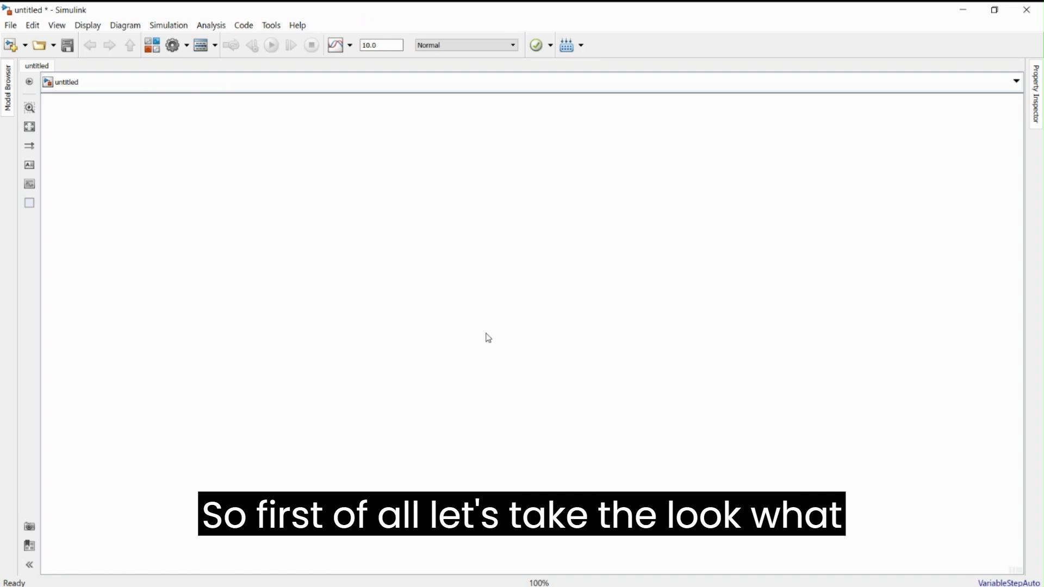
- Add a Solar Cell block to the empty model and move it diagonally down to the right to free space around it
double_click(240, 172)
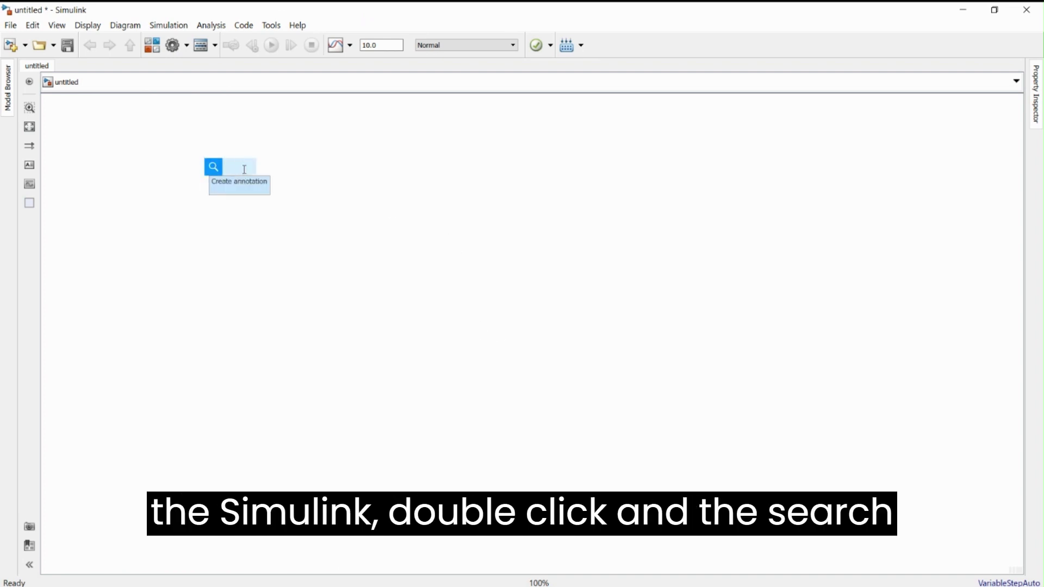
type("so")
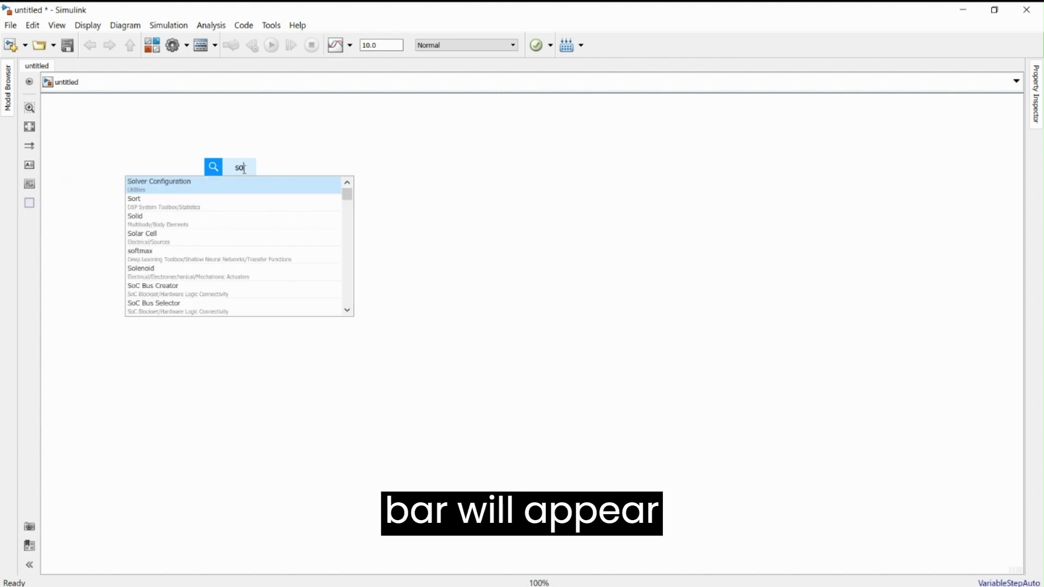
key("BackSpace")
key("BackSpace")
type("pv")
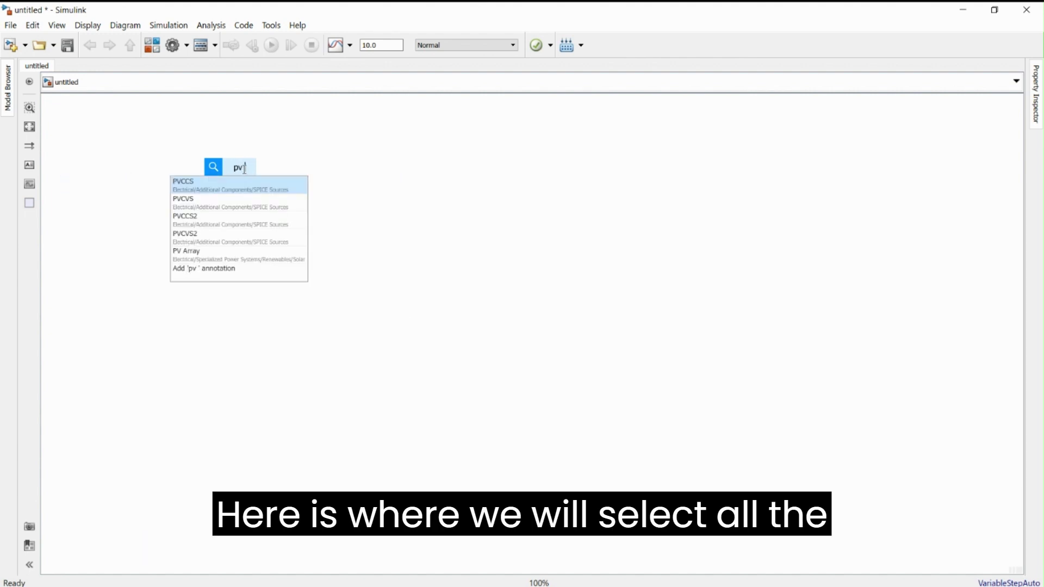
key("BackSpace")
key("BackSpace")
type("solar")
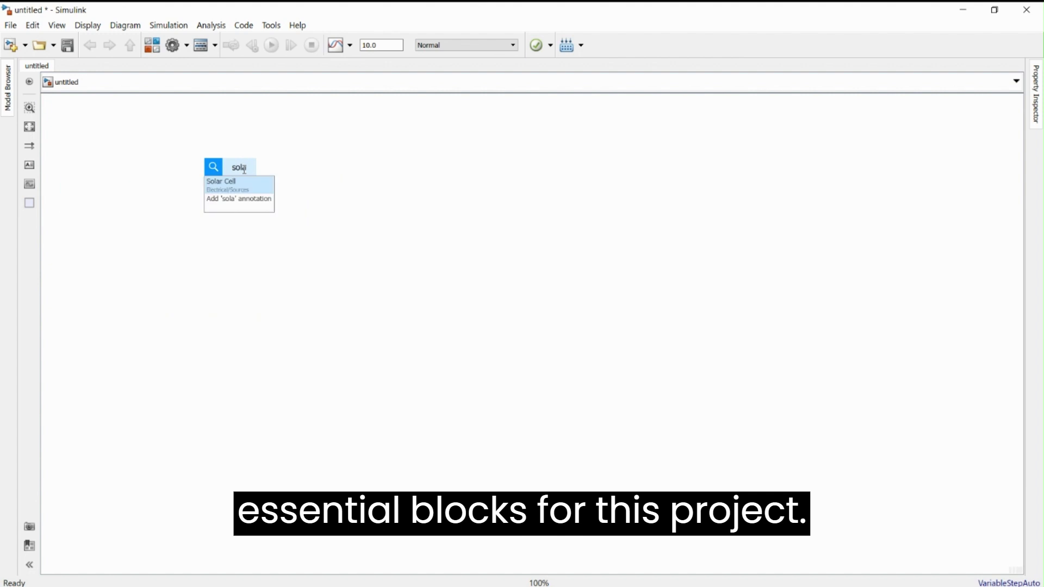
key("Return")
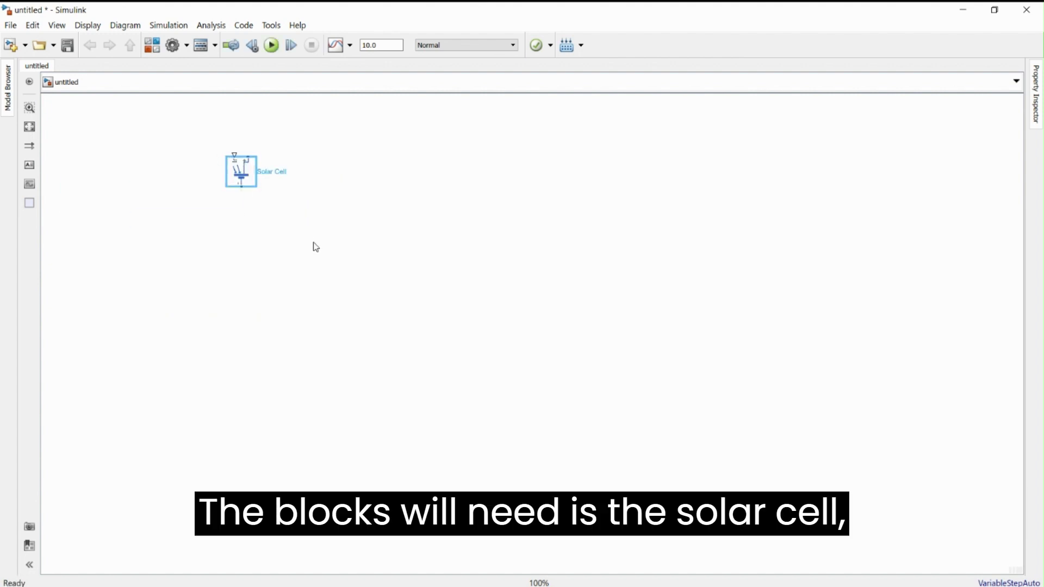
left_click_drag(241, 171, 347, 258)
- Add a PS Constant block above the solar cell and a Solver Configuration block below it
double_click(288, 183)
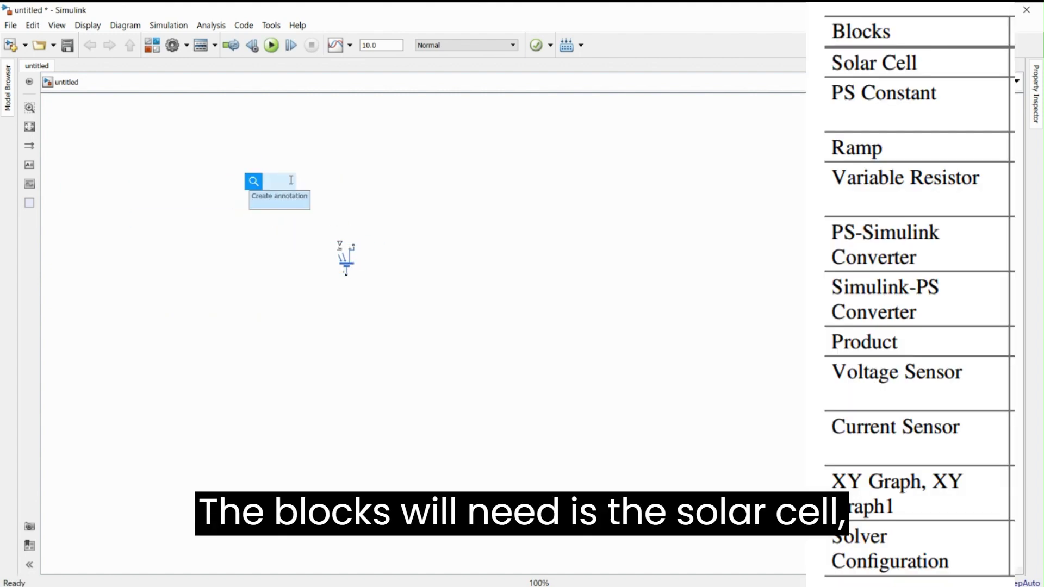
type("ps co")
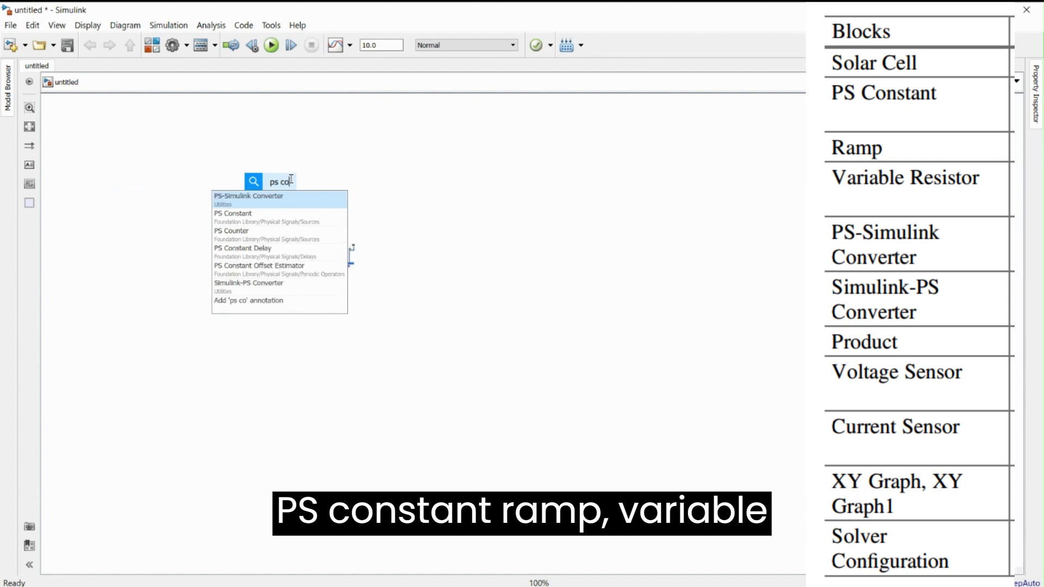
left_click(303, 215)
double_click(282, 349)
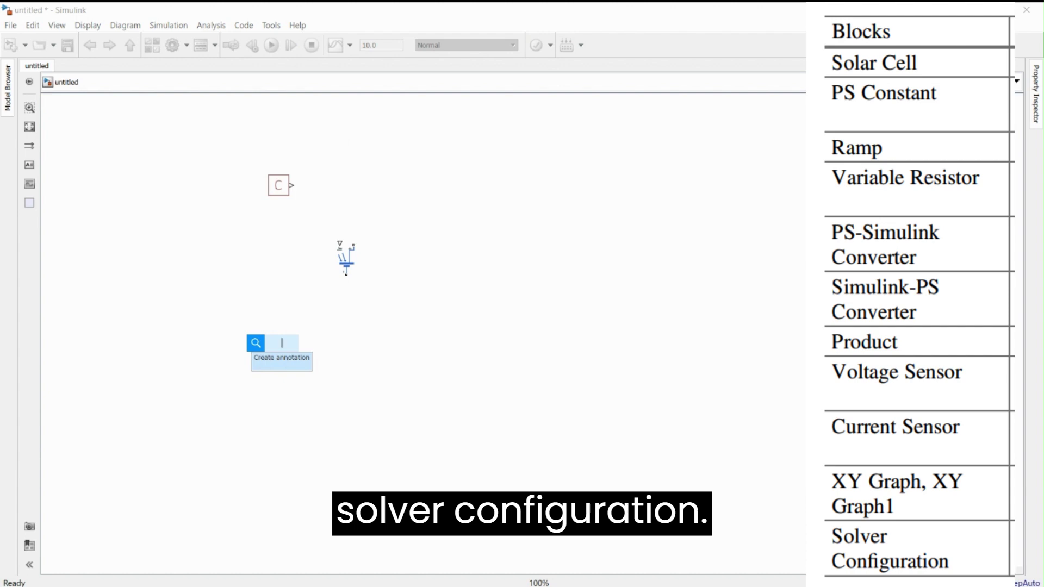
type("solver")
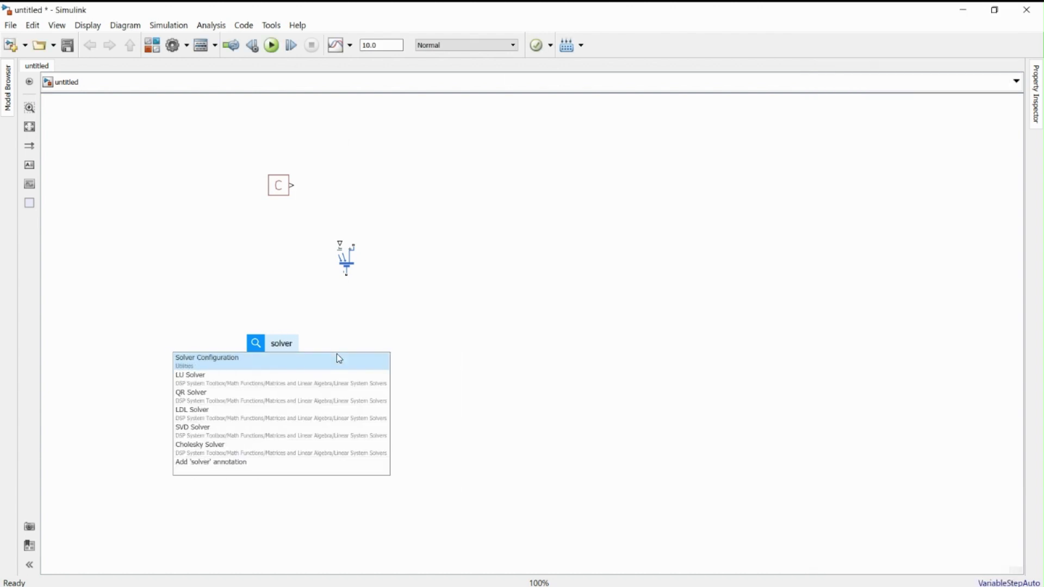
left_click(338, 359)
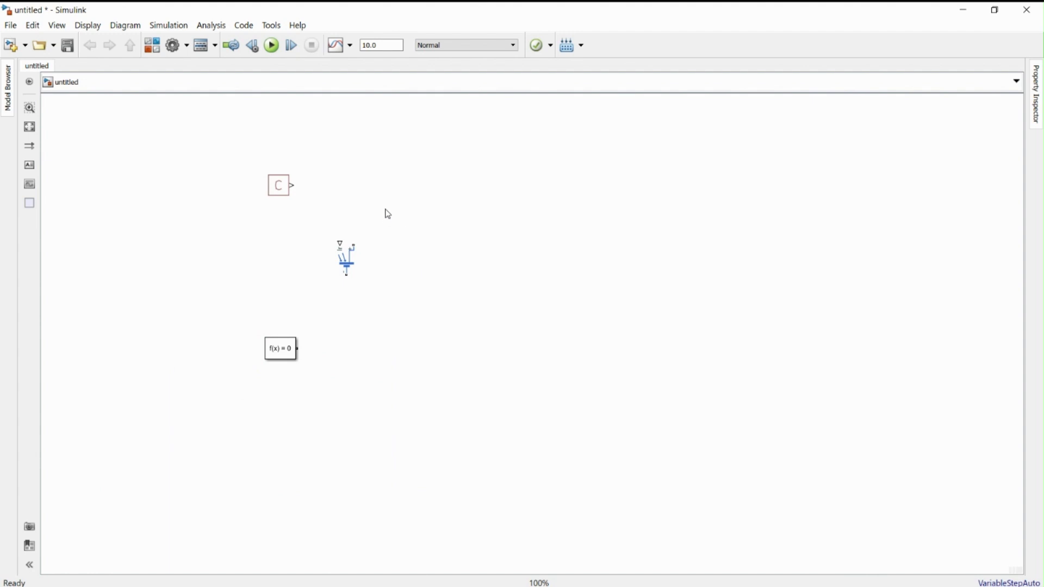
- Add the Foundation Library Current Sensor and Voltage Sensor blocks, one above the other, beside the solar cell
type("curre")
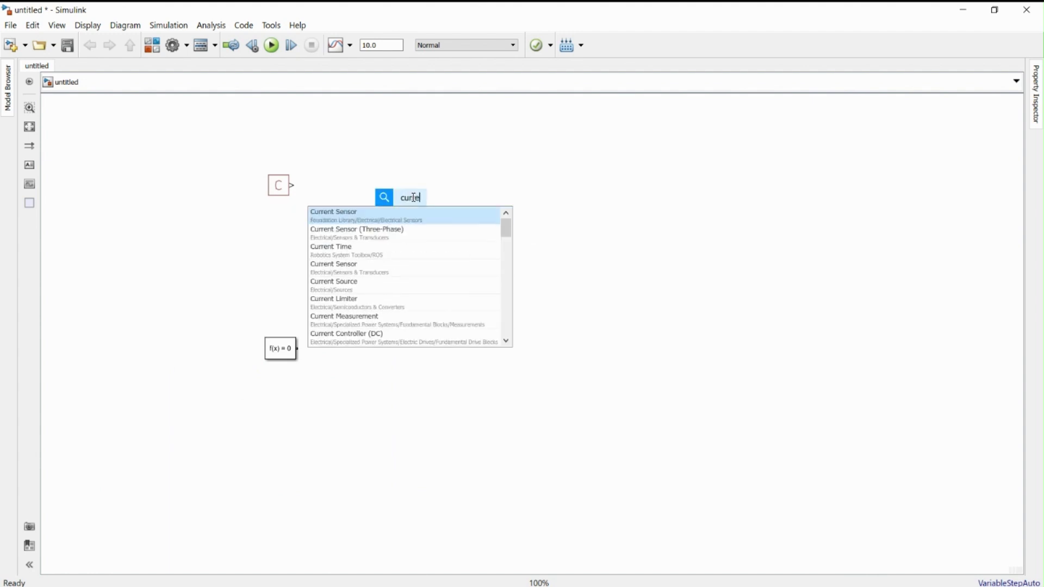
left_click(401, 221)
double_click(412, 293)
type("vol")
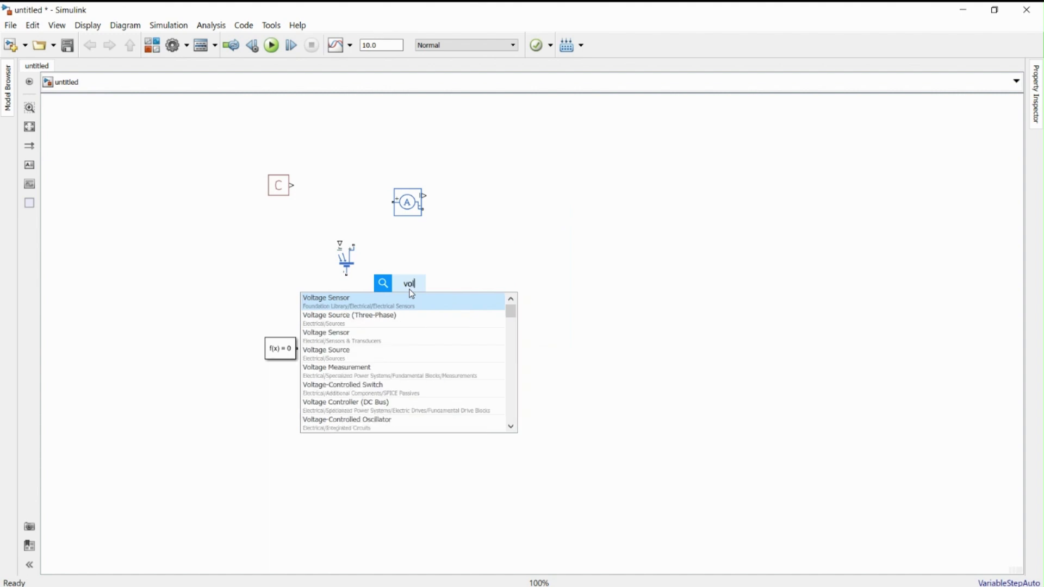
left_click(411, 299)
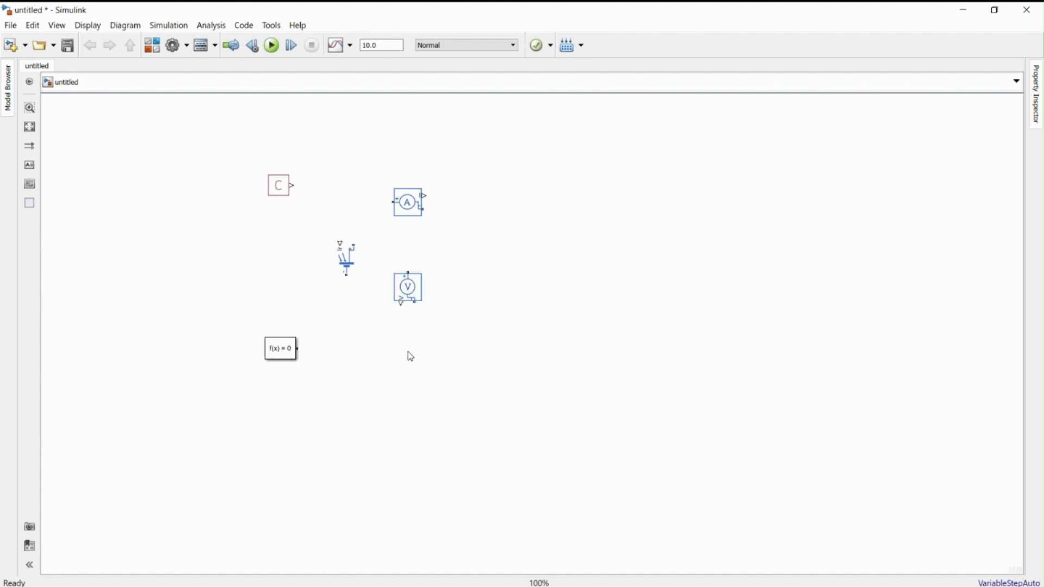
- Add a Variable Resistor block below the voltage sensor, and a Ramp block placed to its lower left
type("var")
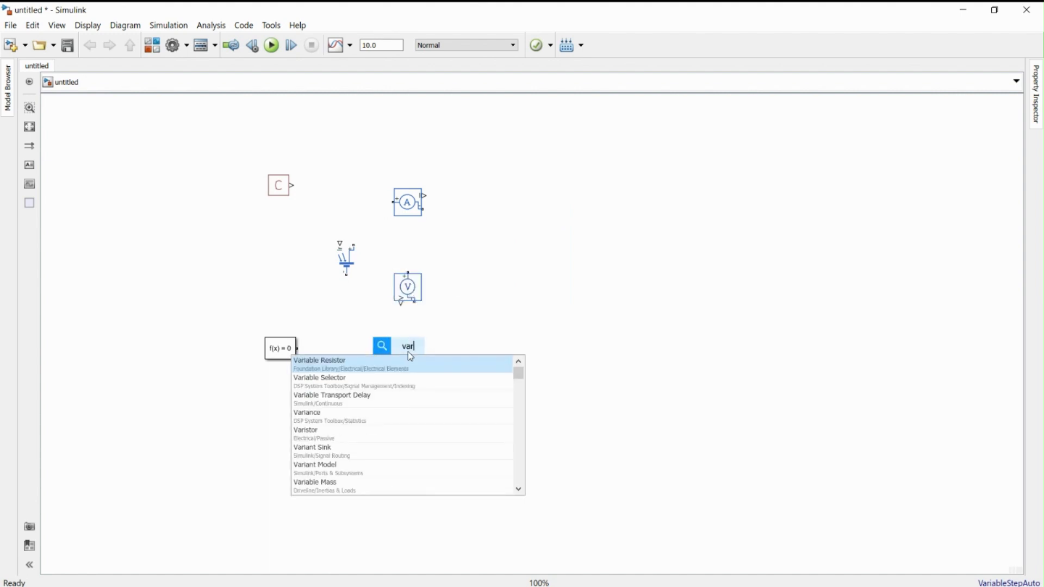
key("Return")
type("scope")
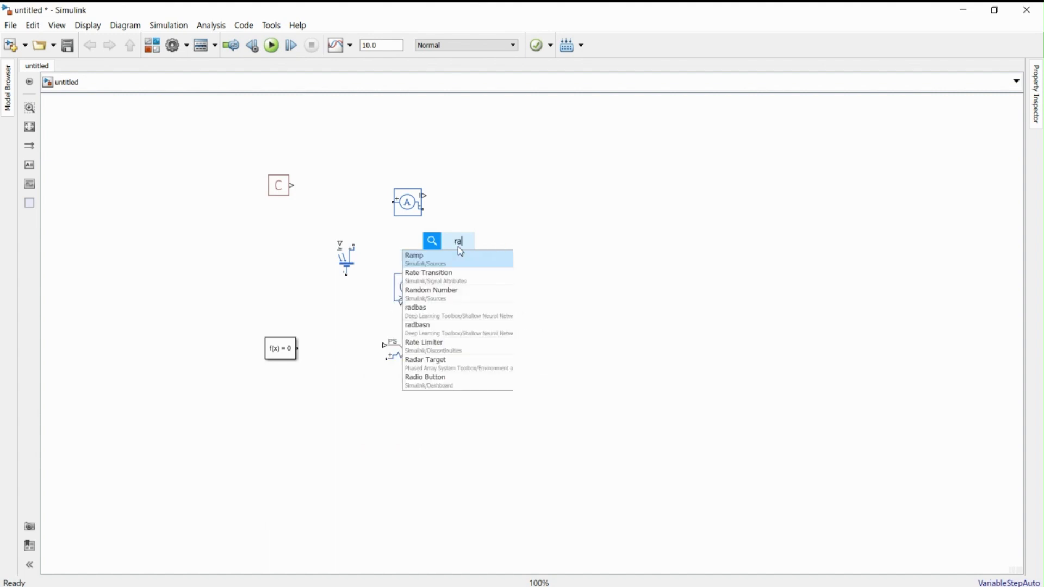
key("Return")
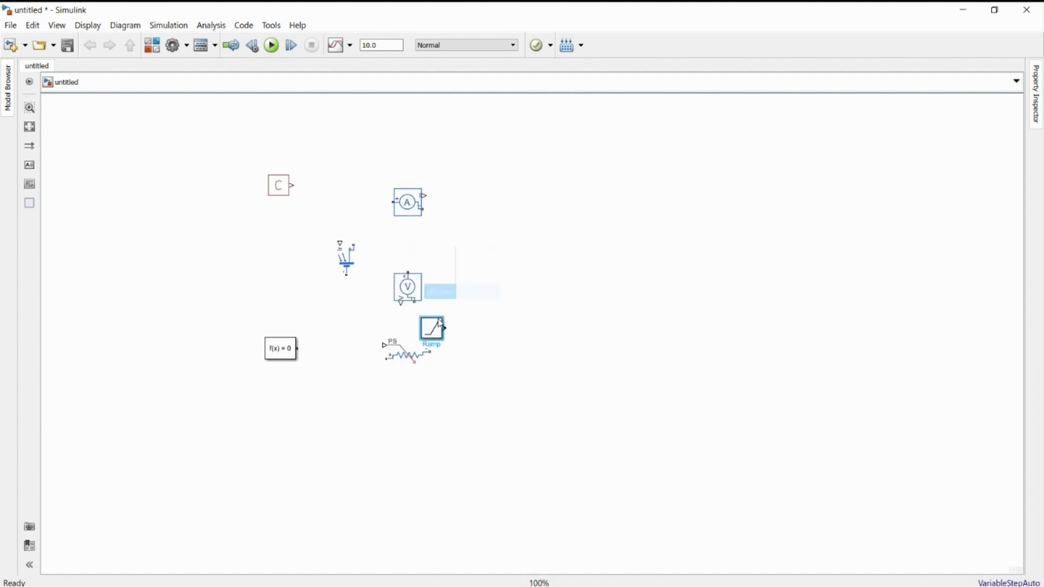
- Add two PS-Simulink Converter blocks, one above the other, to the right of the voltage sensor
double_click(479, 296)
type("ps")
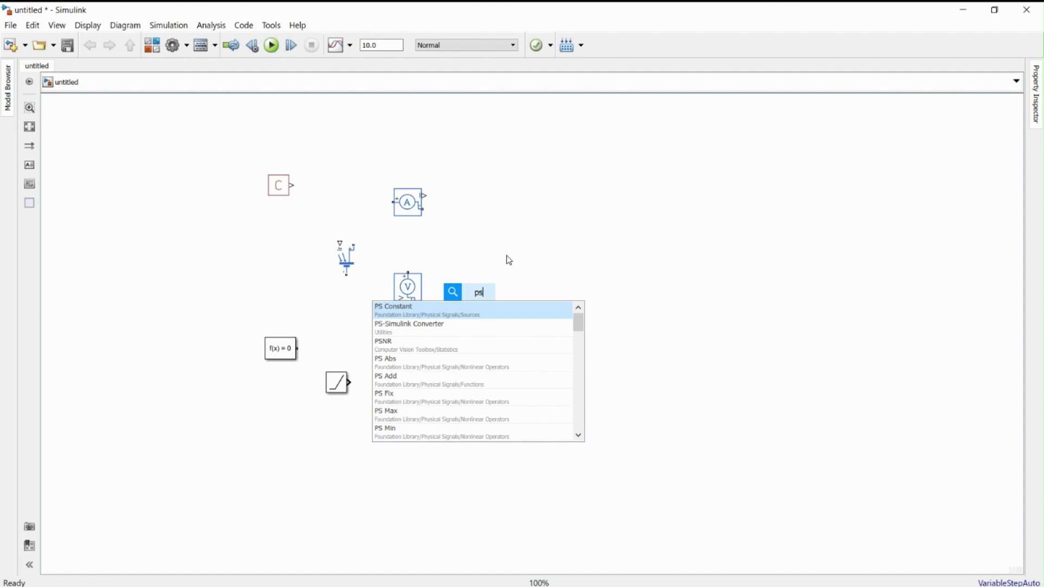
left_click(453, 329)
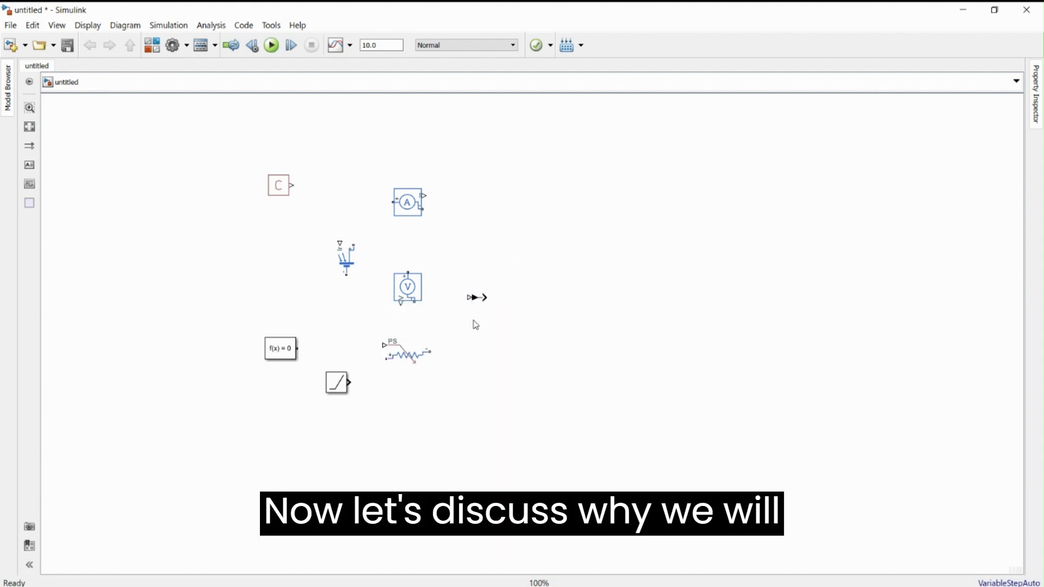
double_click(475, 318)
type("ps")
left_click(481, 336)
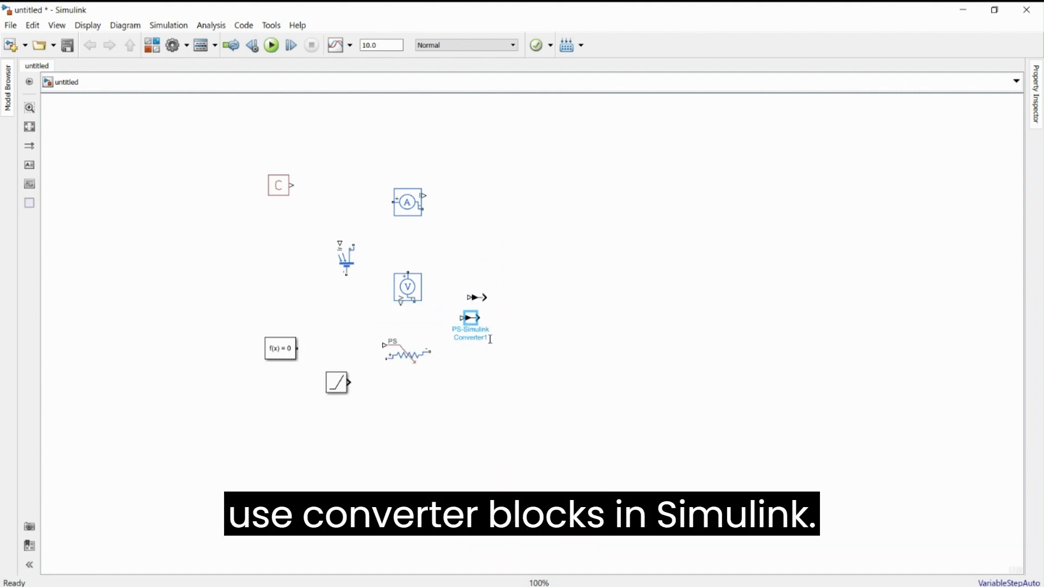
- Add a Simulink-PS Converter block beside the variable resistor and a Foundation Library Electrical Reference block below it
double_click(485, 369)
type("sim")
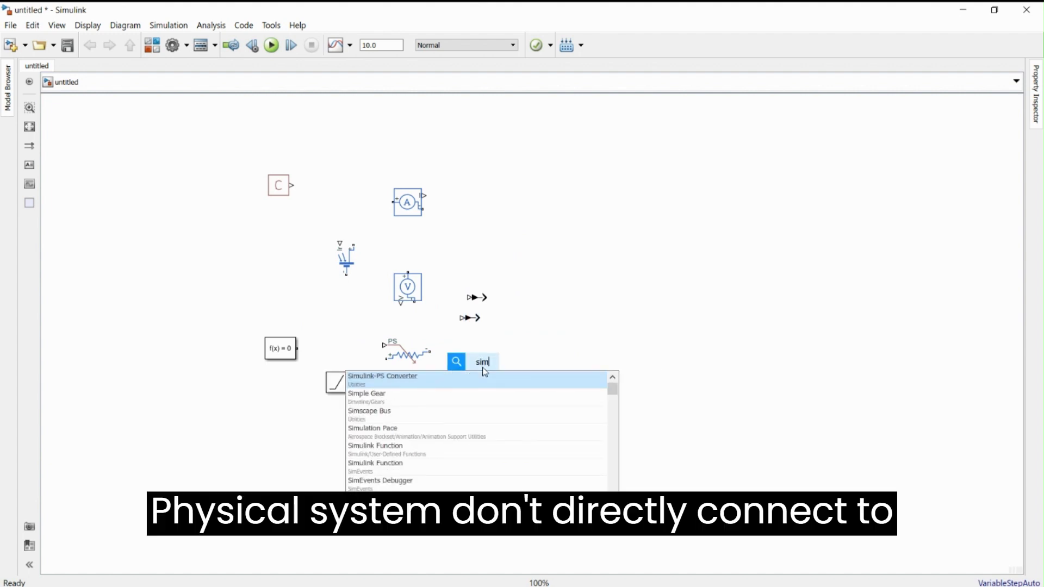
key("Return")
left_click(458, 400)
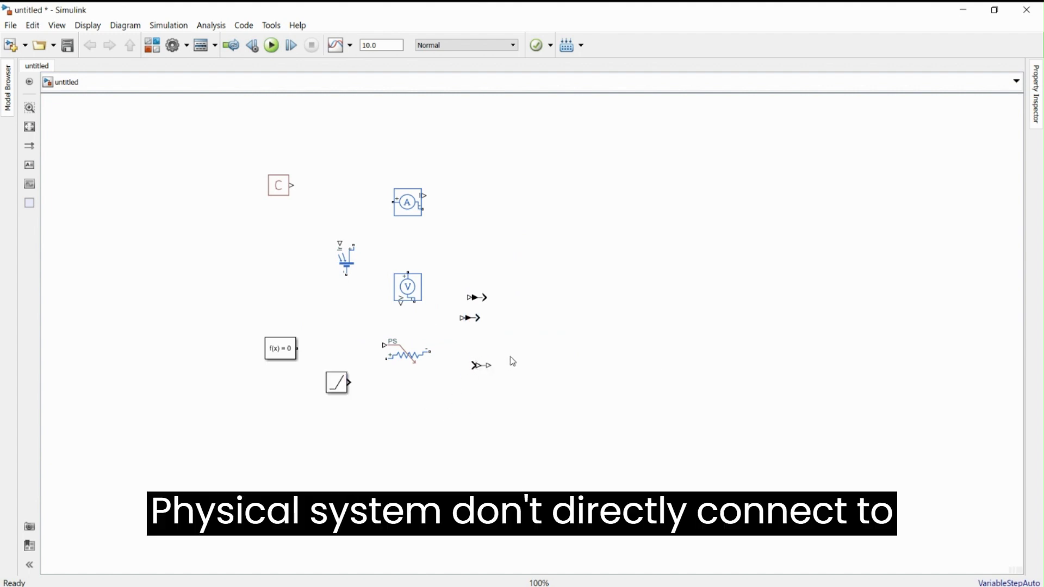
double_click(445, 415)
type("elec")
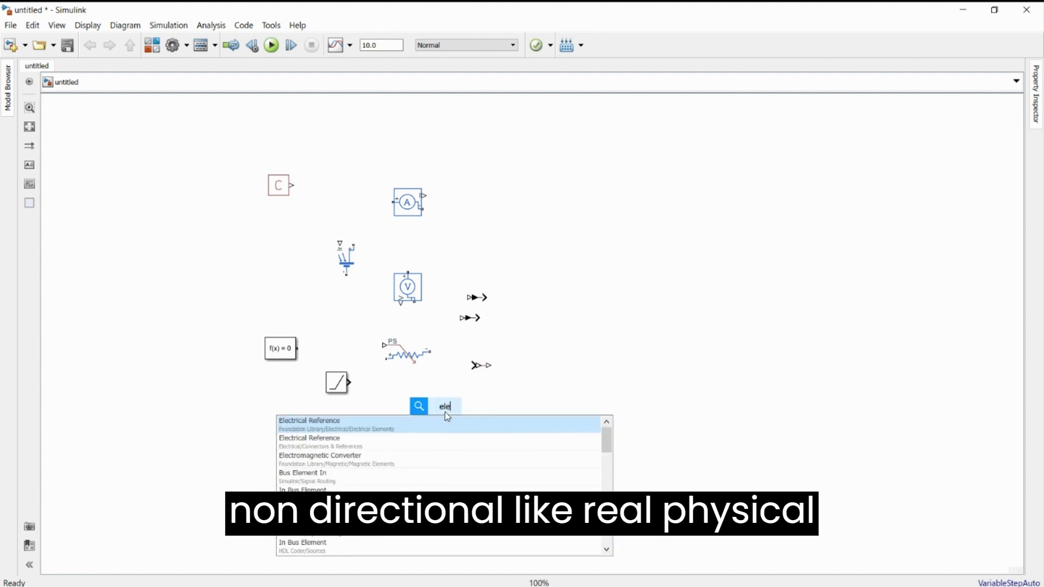
key("Return")
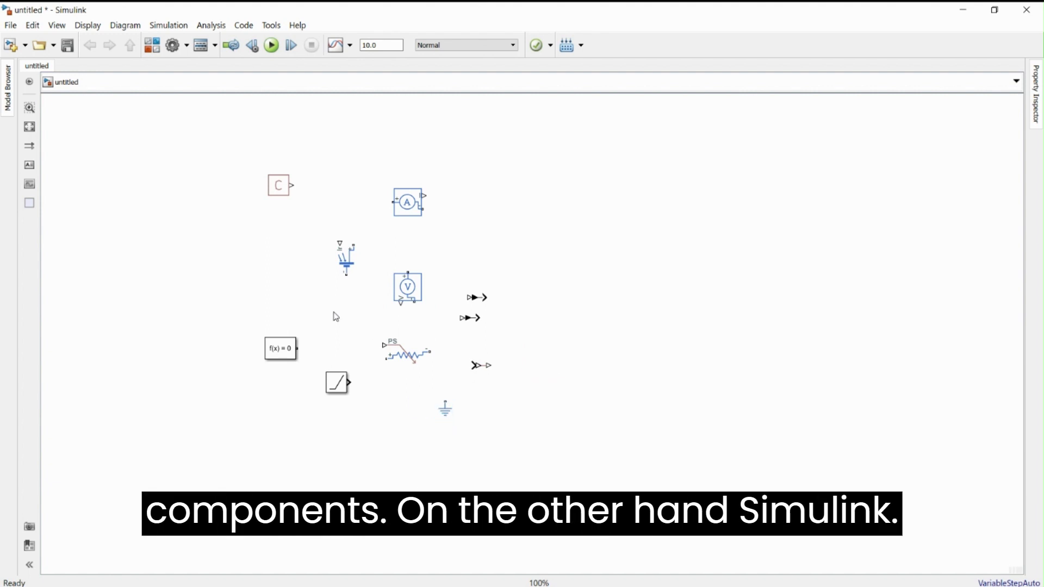
- Wire the PS Constant to the solar cell's irradiance input and the current sensor's positive port to the cell's positive terminal
left_click(292, 187)
left_click_drag(292, 187, 340, 244)
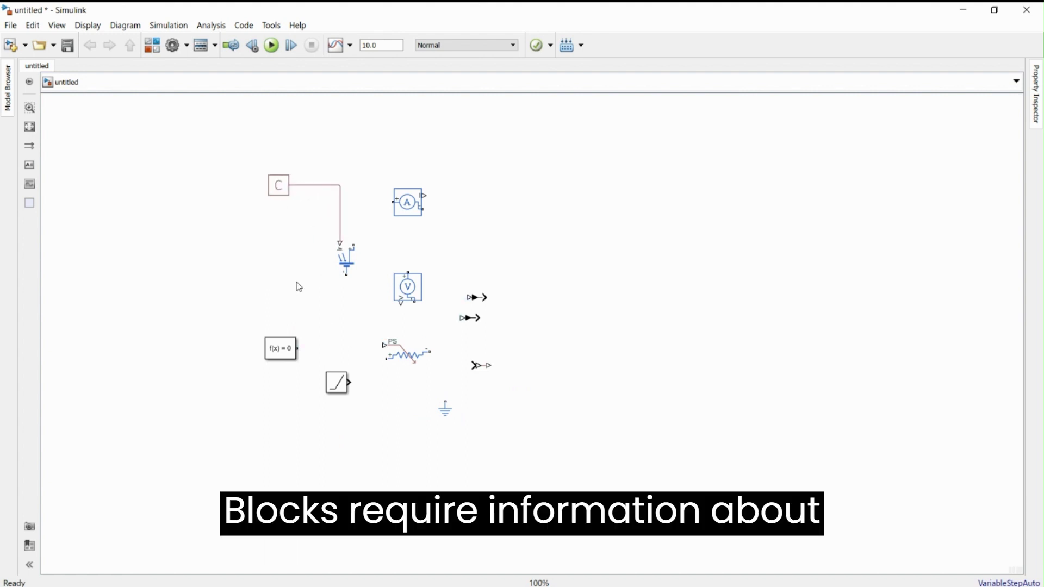
mouse_move(401, 211)
left_mouse_down()
mouse_move(438, 194)
mouse_move(353, 249)
left_mouse_up()
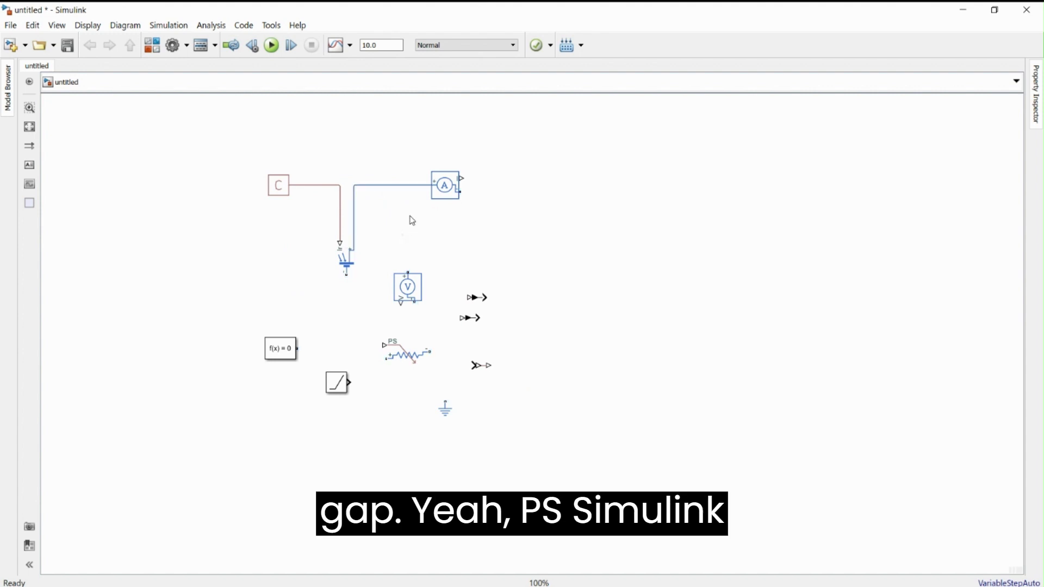
- Rotate the variable resistor to stand upright with its PS port facing down, and move it beside the voltage sensor
left_click(407, 352)
key("ctrl+r")
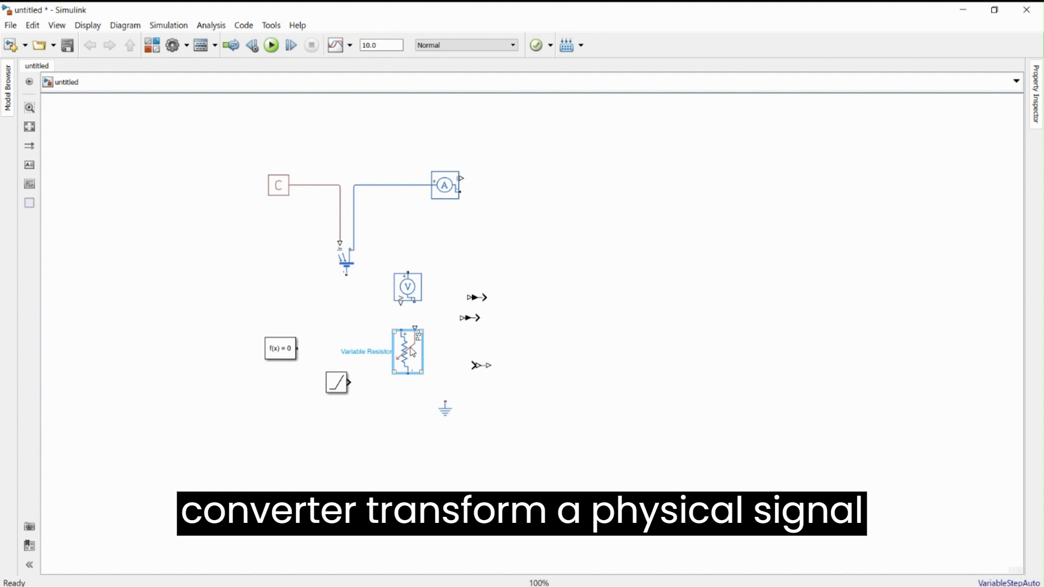
key("ctrl+r")
key("ctrl+r")
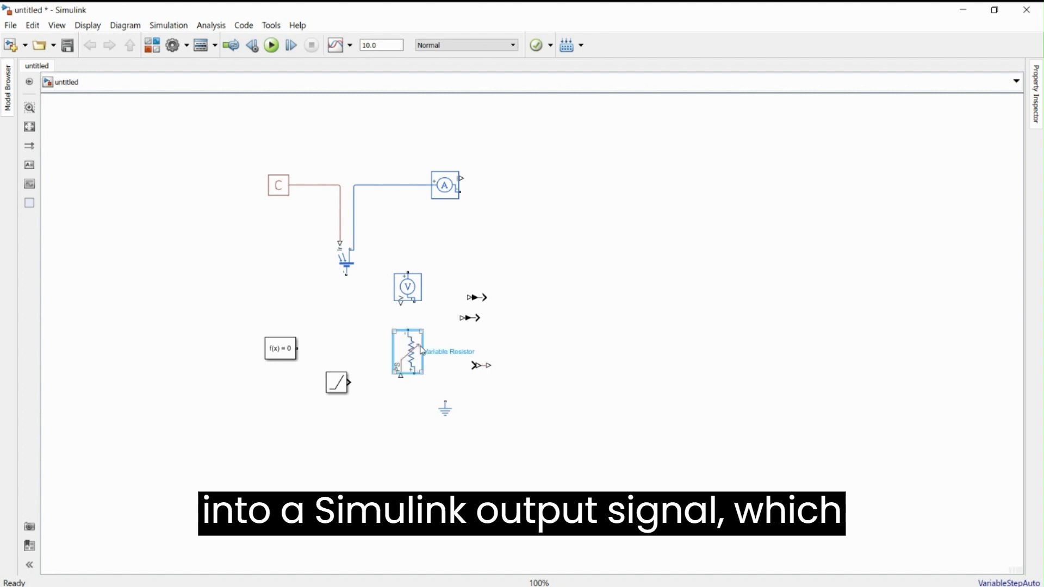
left_click_drag(430, 341, 459, 275)
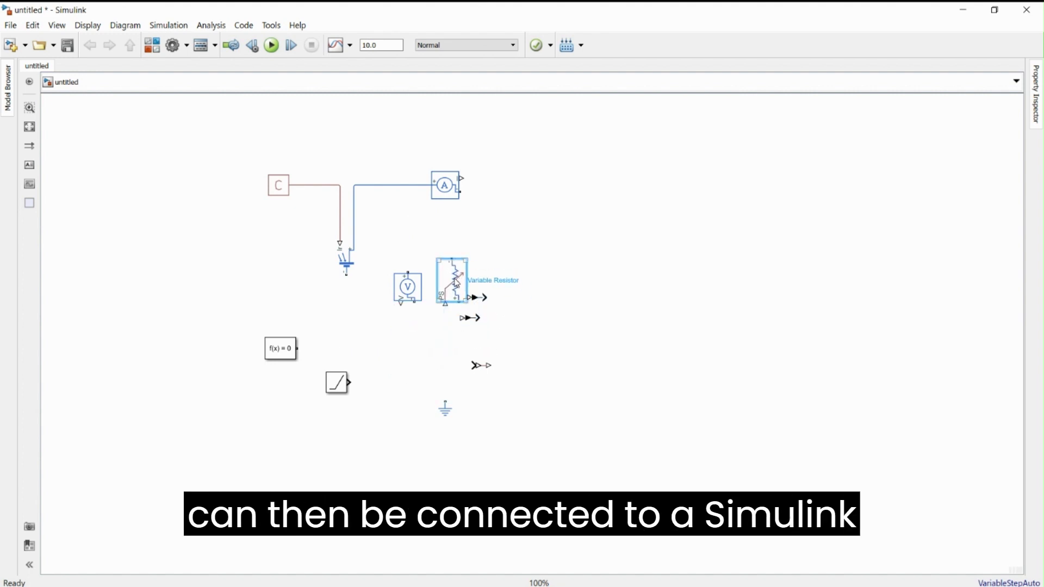
- Wire the Ramp through the Simulink-PS Converter to the variable resistor's PS port, and move the voltage sensor to the upper right
left_click_drag(337, 382, 361, 348)
left_click_drag(471, 365, 374, 349)
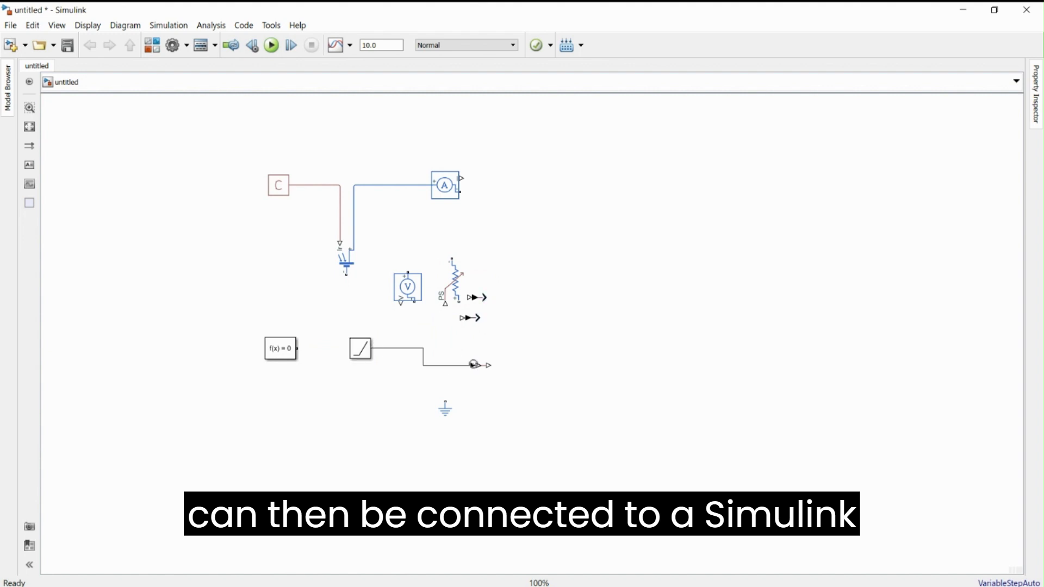
mouse_move(477, 366)
left_mouse_down()
mouse_move(415, 351)
mouse_move(445, 305)
mouse_move(557, 225)
left_mouse_up()
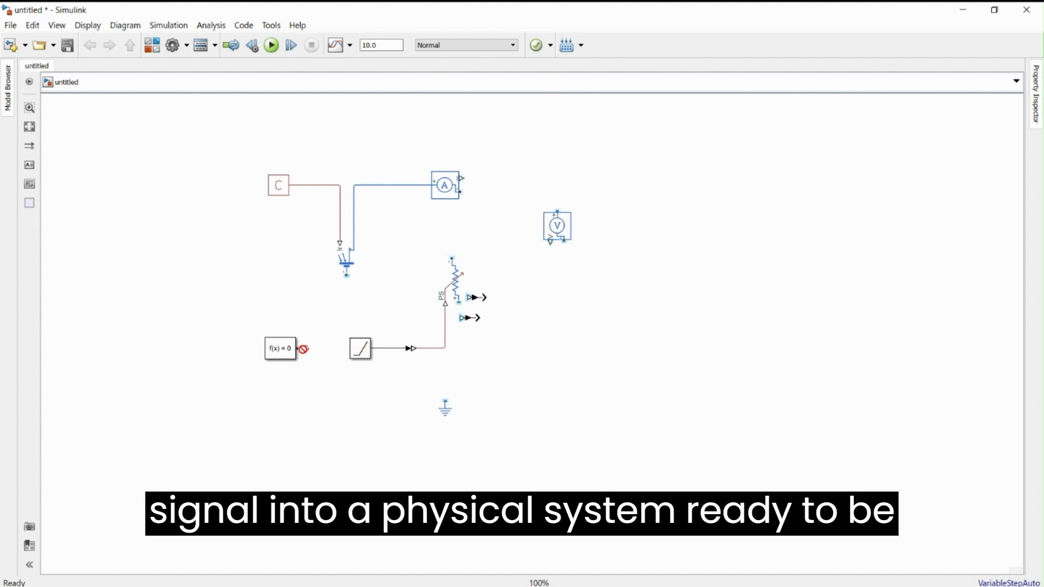
- Rearrange the layout: shift the solver block, move the ramp-converter-resistor group up and right, and place both PS-Simulink converters below the voltage sensor
left_click(283, 350)
left_click_drag(283, 350, 277, 357)
mouse_move(365, 349)
left_mouse_down()
mouse_move(406, 351)
mouse_move(401, 332)
mouse_move(379, 346)
left_mouse_up()
left_click_drag(362, 386, 500, 258)
left_click(475, 303)
left_click(347, 383)
left_click_drag(347, 382, 497, 275)
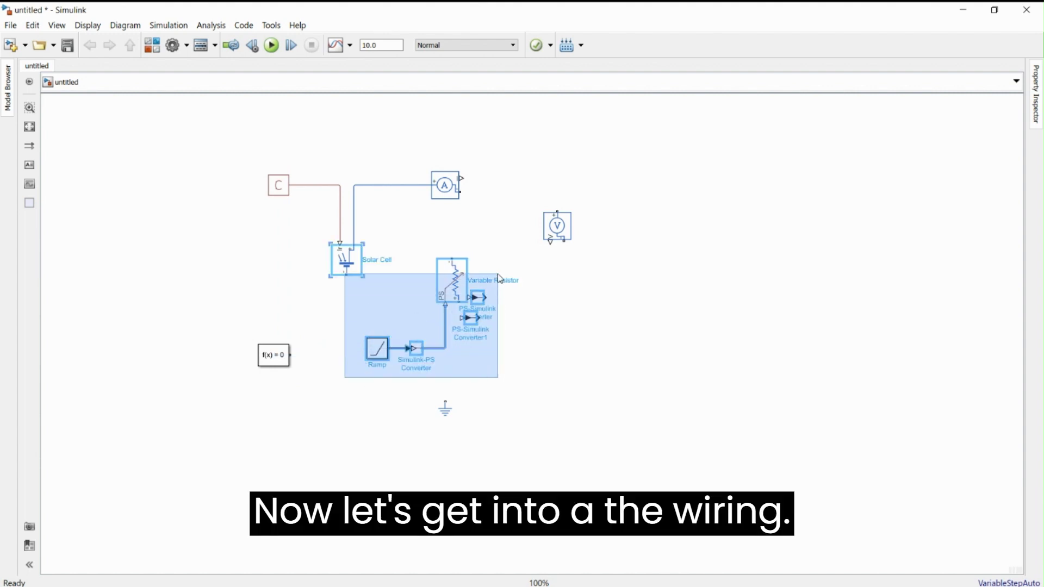
left_click(326, 405)
left_click_drag(361, 391, 582, 305)
left_click_drag(488, 299, 564, 347)
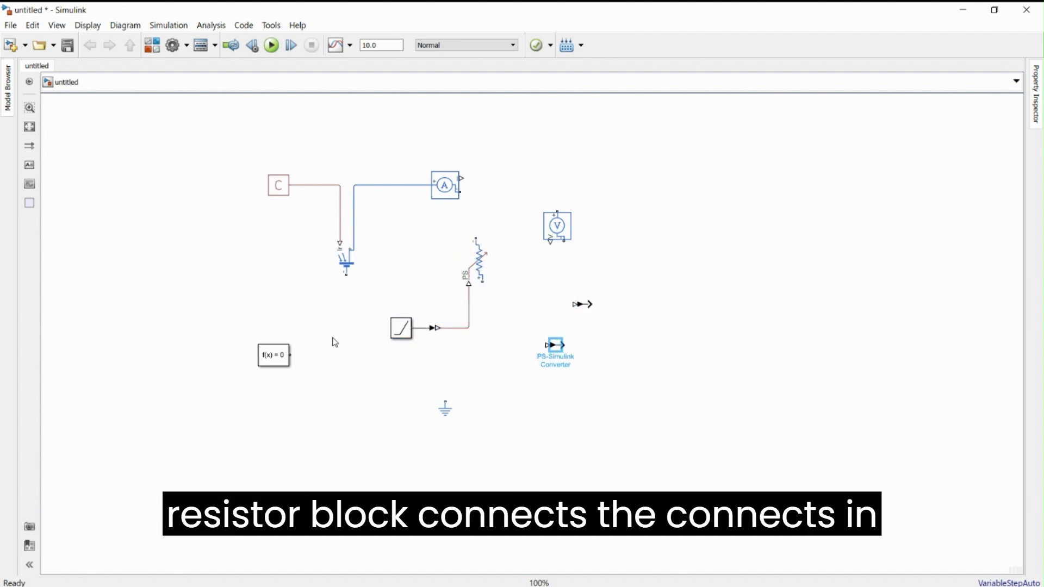
- Connect the solar cell's negative terminal to the Electrical Reference block
left_click(334, 343)
left_click(347, 271)
left_click_drag(348, 275, 445, 406)
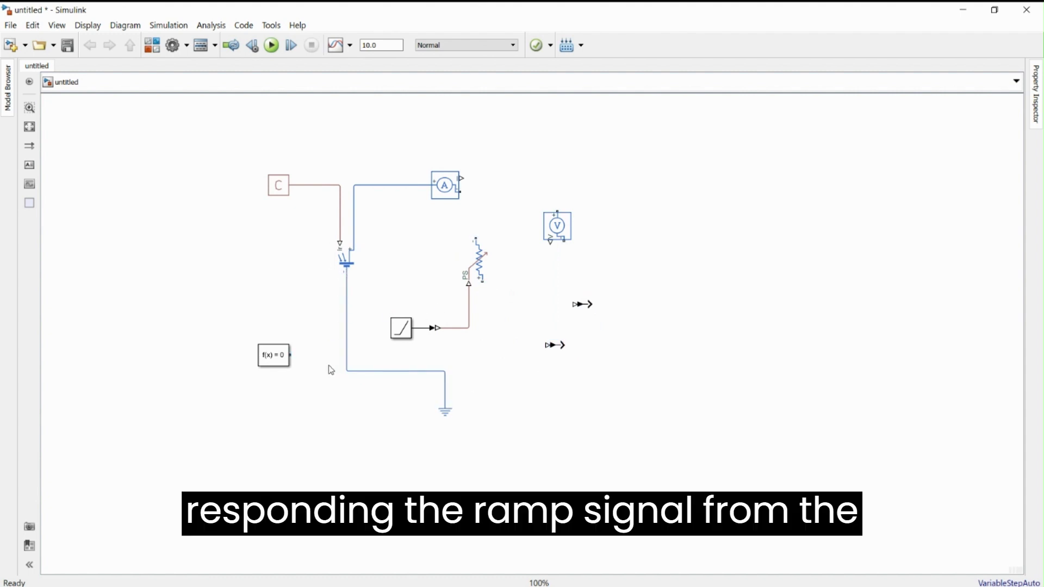
- Align the Solver Configuration block with the ground line and connect it to the solar cell's negative wire
left_click_drag(274, 356, 277, 372)
left_click_drag(293, 372, 345, 371)
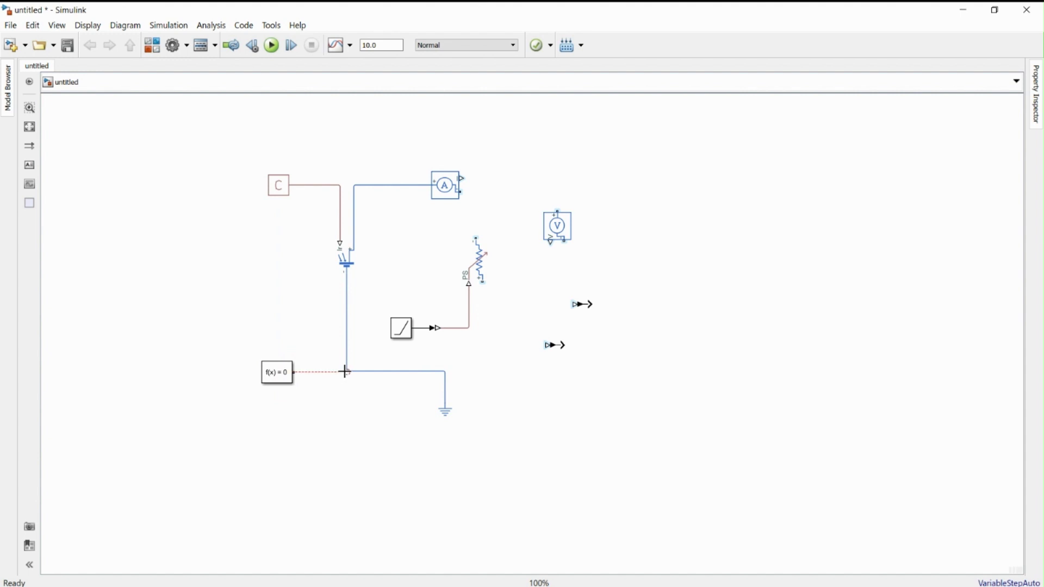
left_click(277, 372)
left_click_drag(277, 372, 346, 370)
left_click(348, 384)
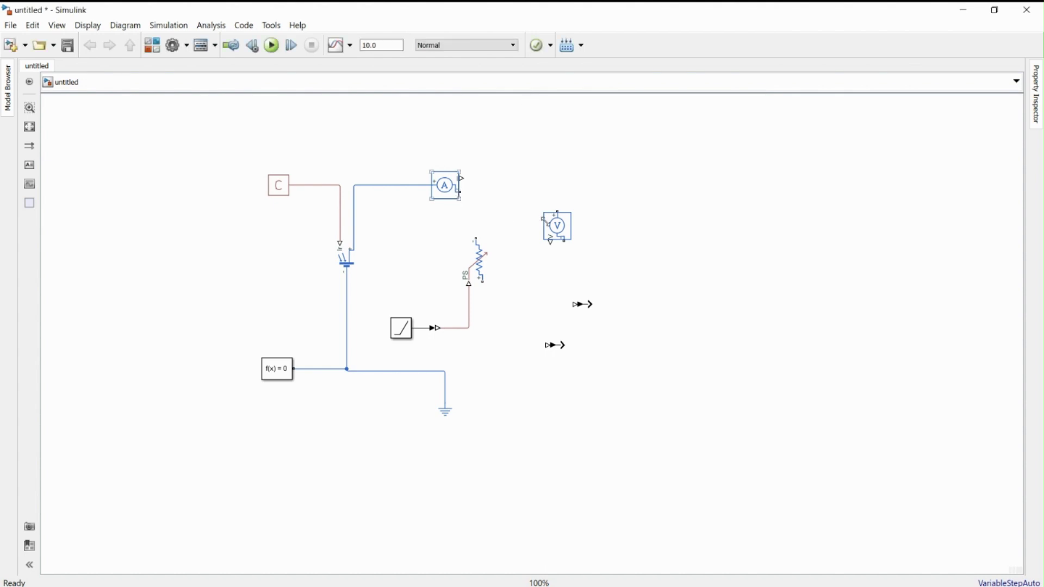
- Enlarge the current sensor block, keeping its positive terminal aligned with the wire from the solar cell
left_click_drag(461, 200, 488, 219)
left_click(506, 154)
left_click_drag(432, 173, 435, 166)
left_click(551, 159)
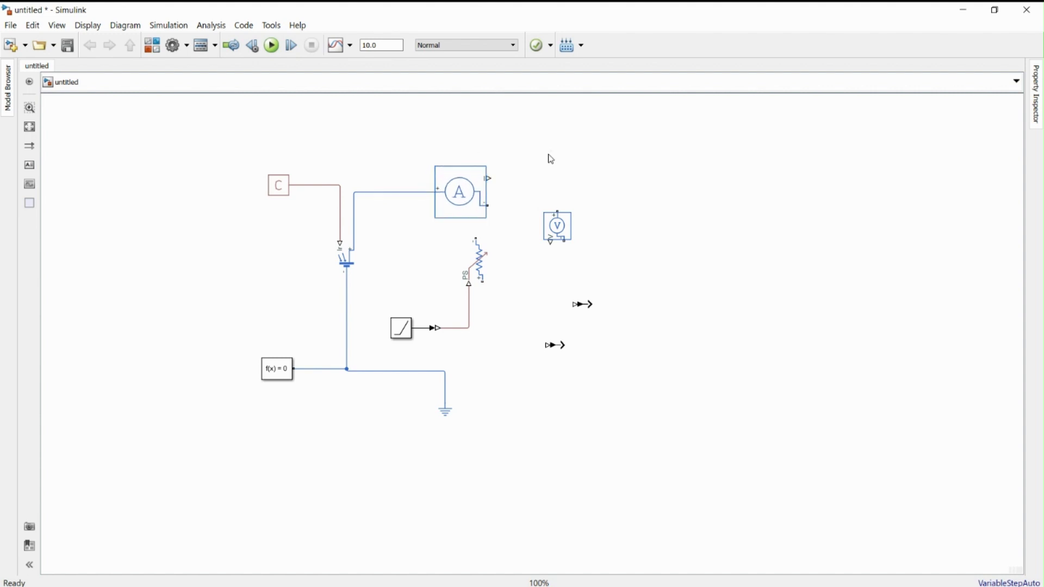
left_click(485, 175)
left_click(497, 209)
left_click(464, 188)
left_click_drag(487, 219, 473, 205)
- Shift the ramp-converter-resistor group right and wire the variable resistor between the current sensor's negative terminal and the ground line
left_click_drag(374, 345, 503, 266)
left_click_drag(471, 196, 499, 243)
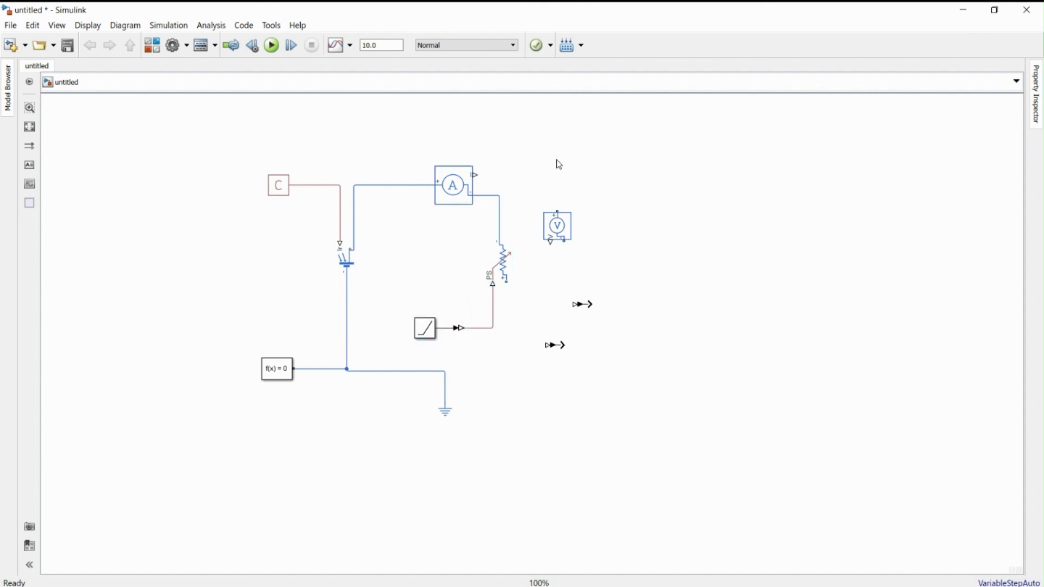
left_click(507, 282)
left_click(538, 266)
left_click_drag(508, 283, 446, 374)
- Place the voltage sensor beside the variable resistor and rotate it so its positive terminal faces the resistor
left_click_drag(571, 238, 576, 271)
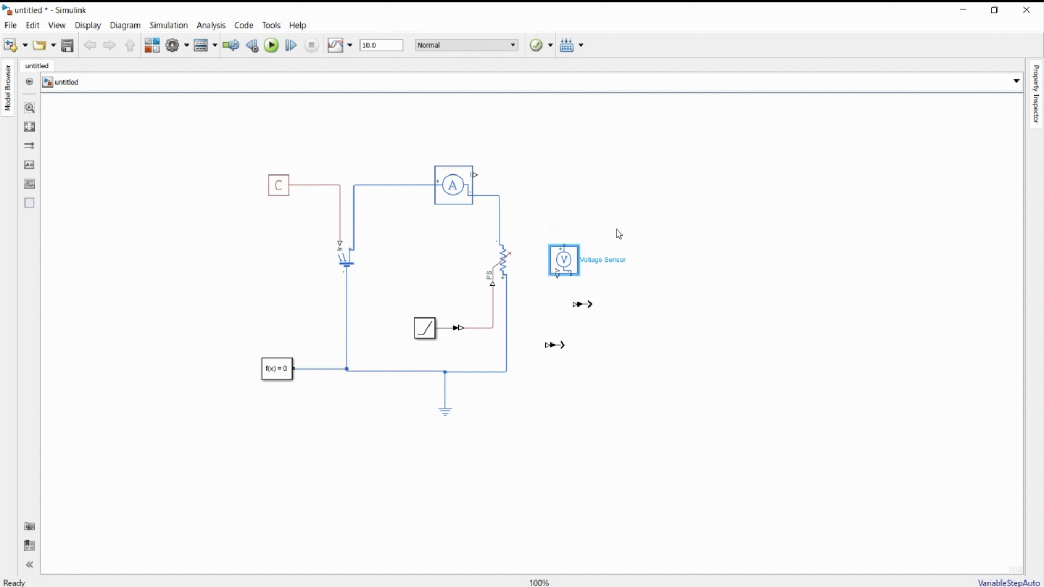
key("ctrl+r")
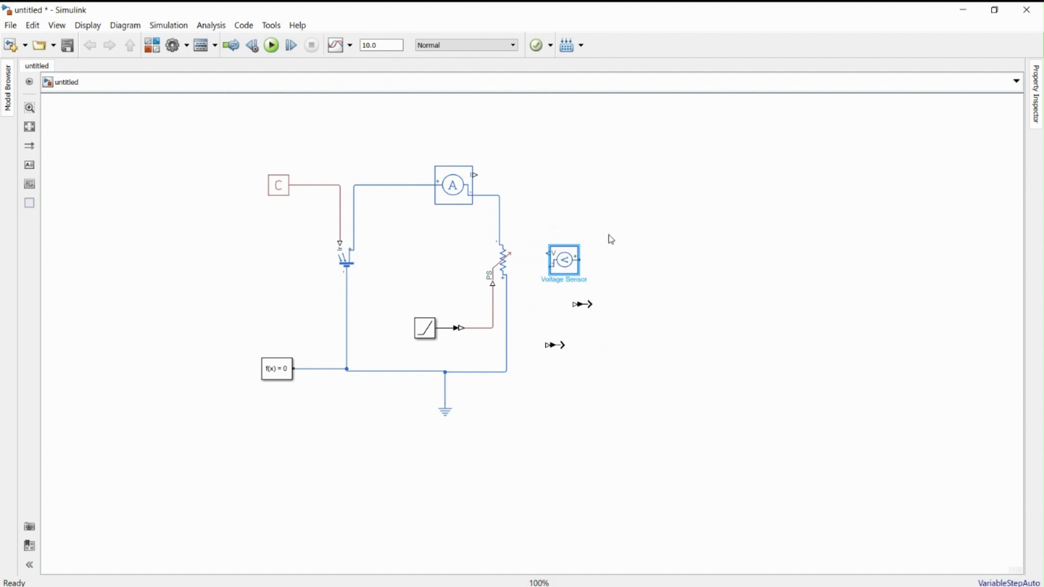
key("ctrl+r")
key("ctrl+r")
left_click_drag(563, 271, 556, 271)
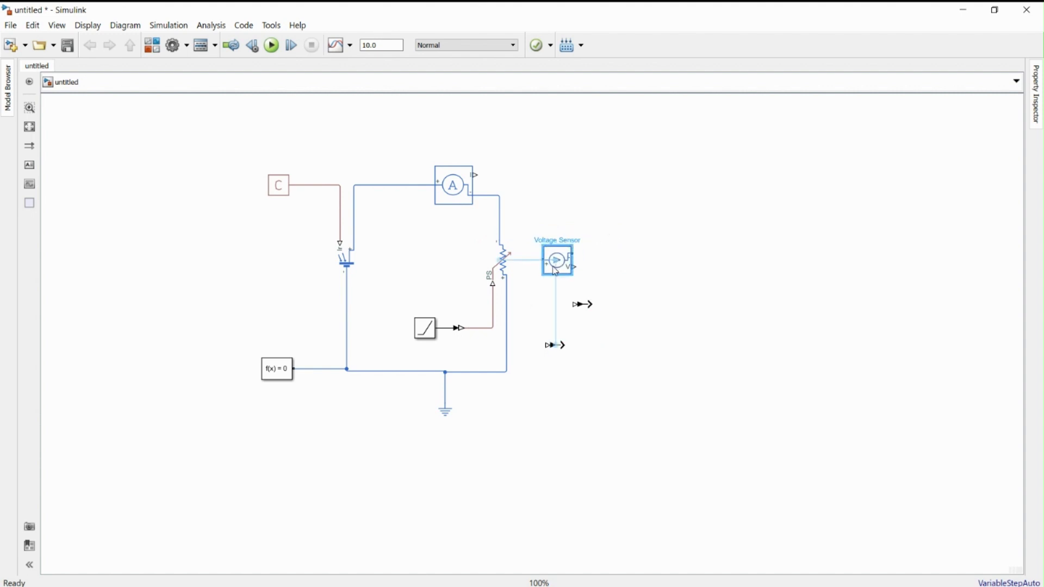
- Connect the voltage sensor in parallel with the variable resistor, turn it upright, and straighten its upper wire
left_click(540, 260)
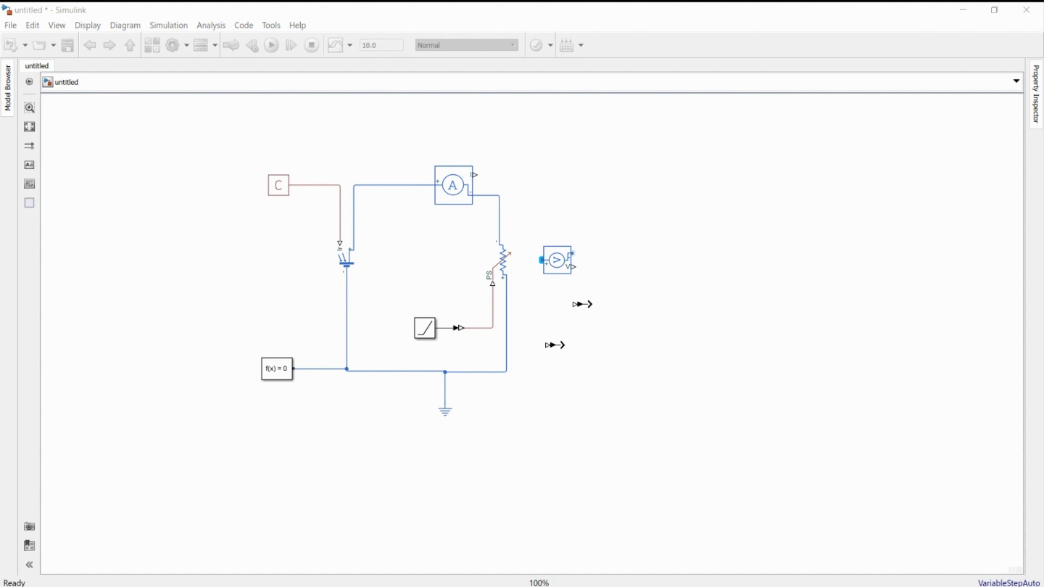
left_click_drag(540, 260, 500, 230)
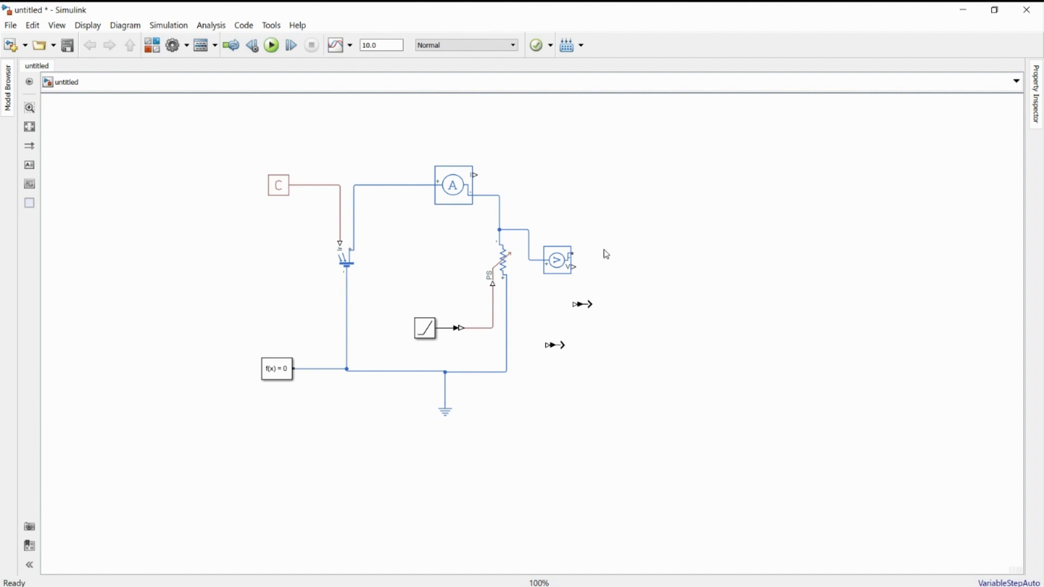
left_click_drag(573, 253, 514, 313)
left_click(582, 247)
key("ctrl+r")
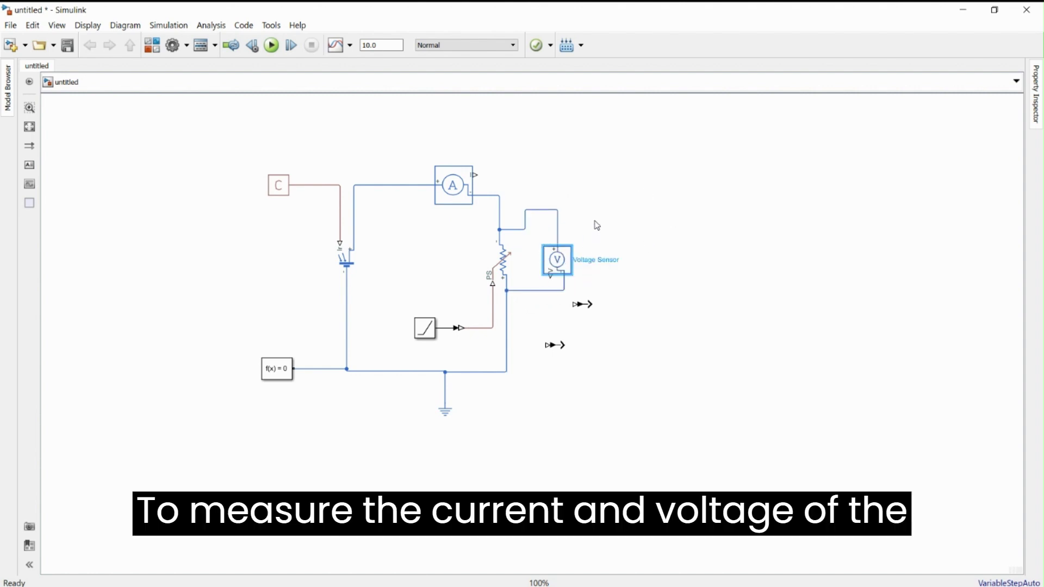
left_click(596, 225)
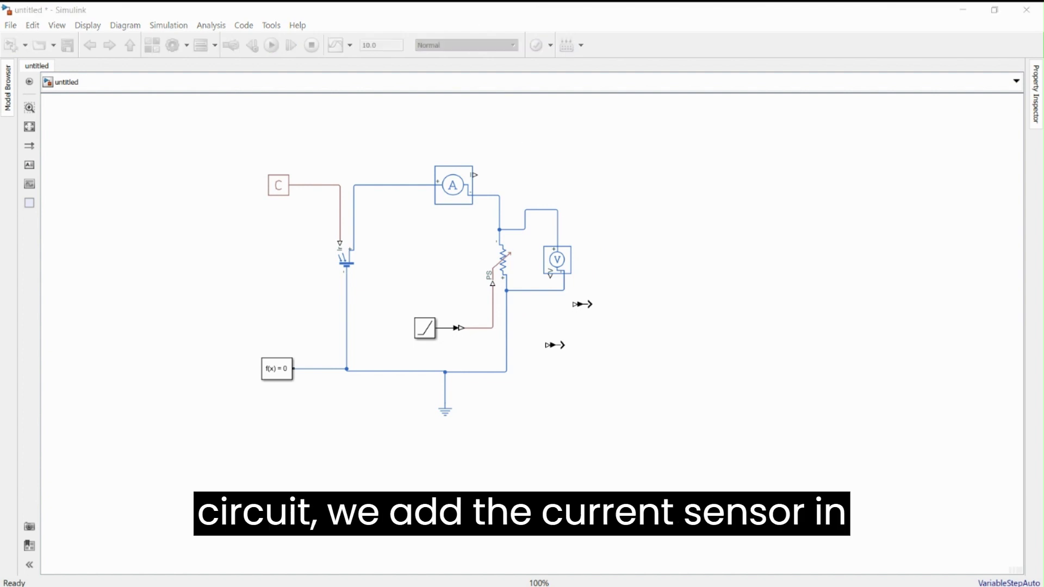
left_click(528, 219)
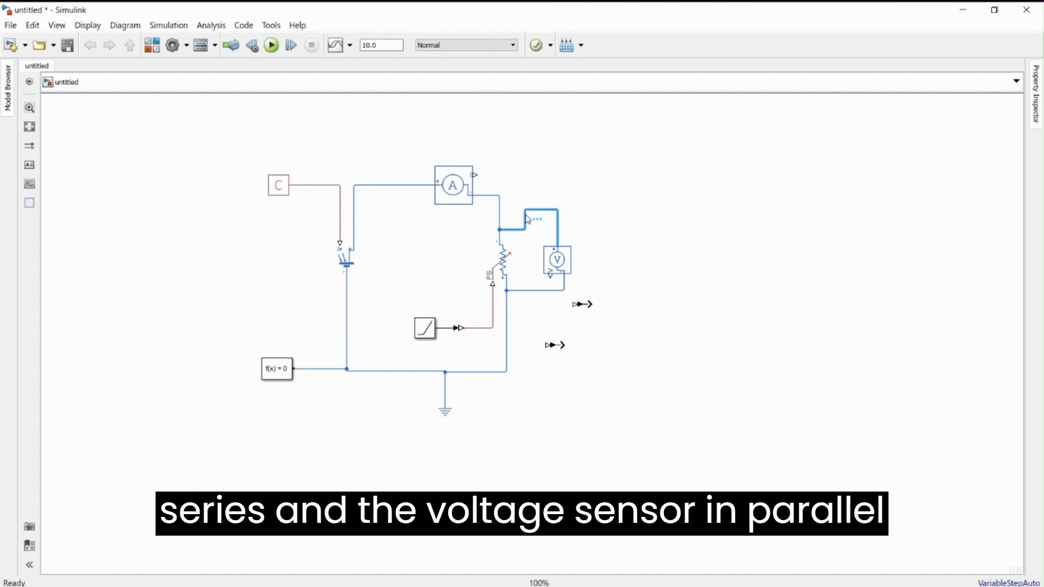
left_click_drag(538, 211, 531, 228)
- Connect the current sensor's output to one PS-Simulink Converter and the voltage sensor's output to the other
left_click_drag(475, 175, 600, 181)
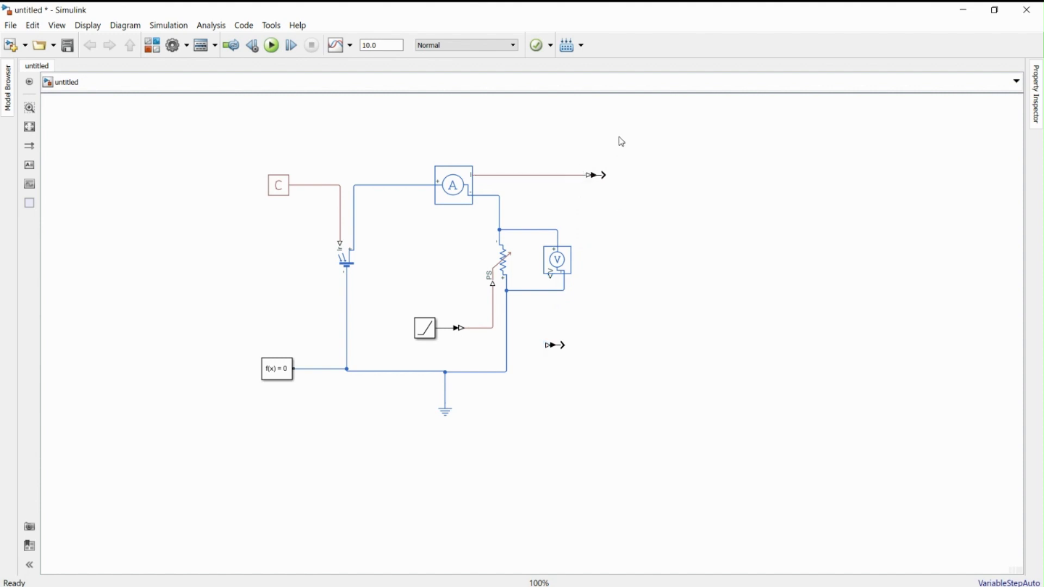
left_click(653, 149)
mouse_move(551, 277)
left_mouse_down()
mouse_move(538, 327)
mouse_move(636, 333)
mouse_move(619, 333)
left_mouse_up()
left_click_drag(555, 346, 625, 335)
key("ctrl+t")
- Insert an XY Graph block from Simulink/Sinks and place it to the right of the current signal's converter
double_click(660, 177)
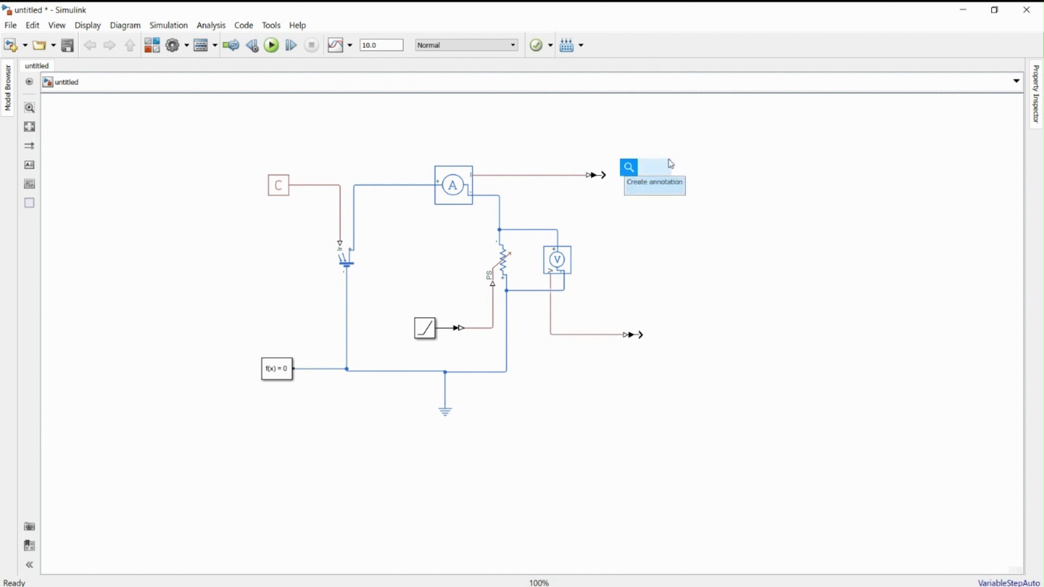
type("xy")
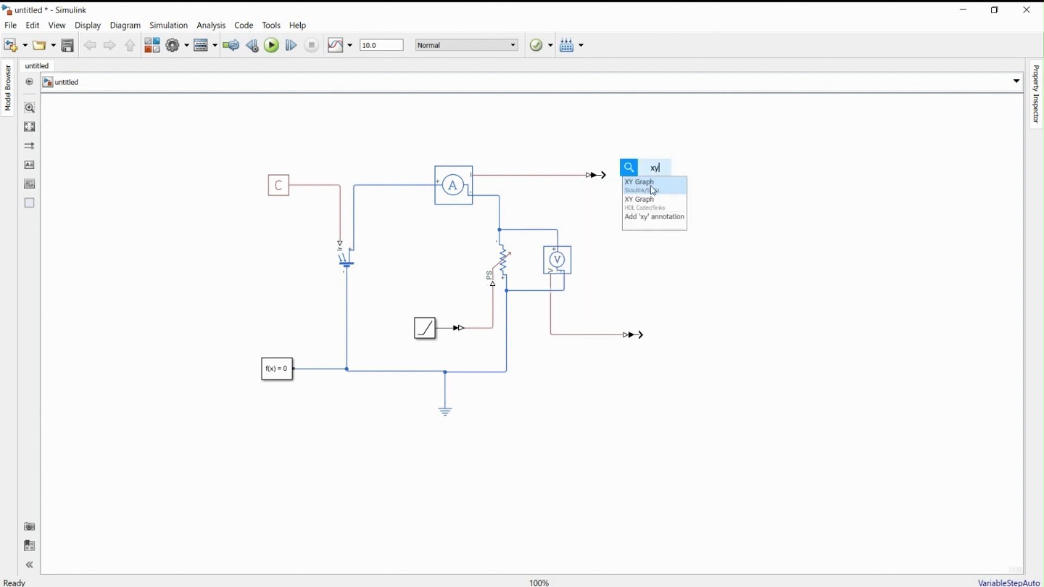
left_click(654, 191)
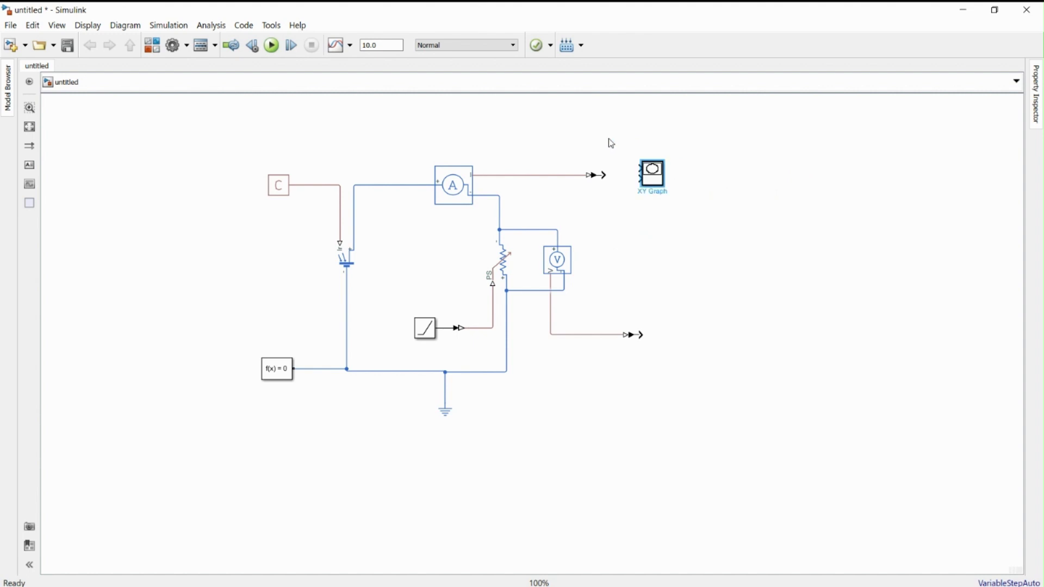
left_click_drag(653, 173, 738, 186)
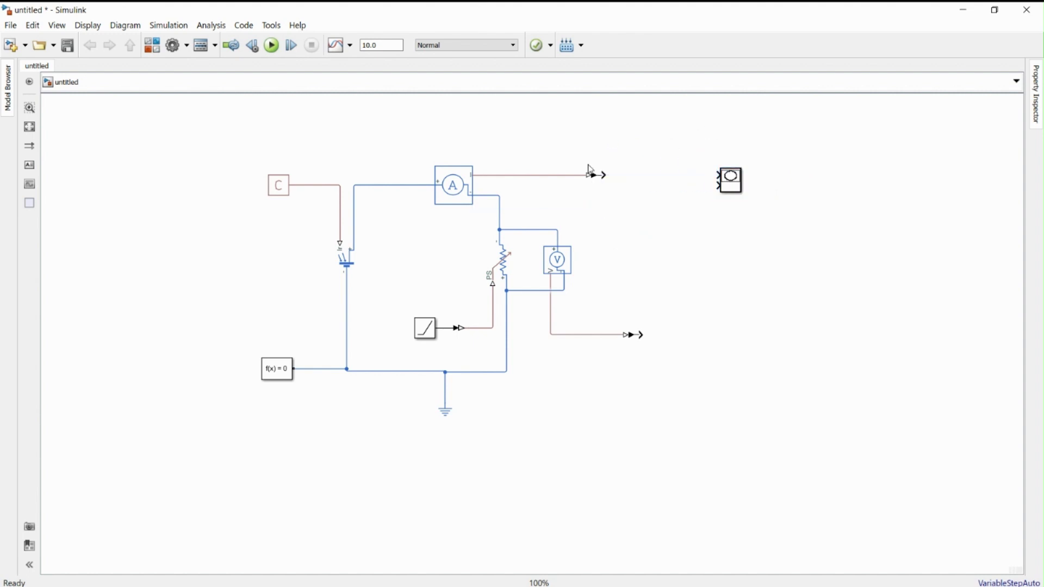
- Wire the current and voltage converter outputs to the XY Graph's first and second inputs, and move the graph slightly right
left_click_drag(595, 175, 714, 175)
left_click_drag(642, 335, 718, 185)
double_click(734, 184)
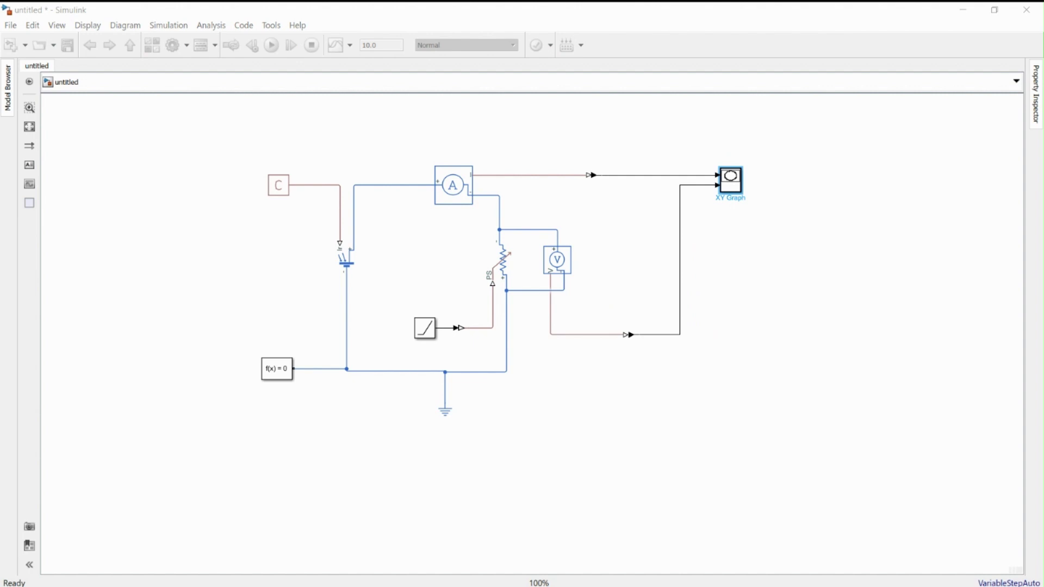
left_click(719, 284)
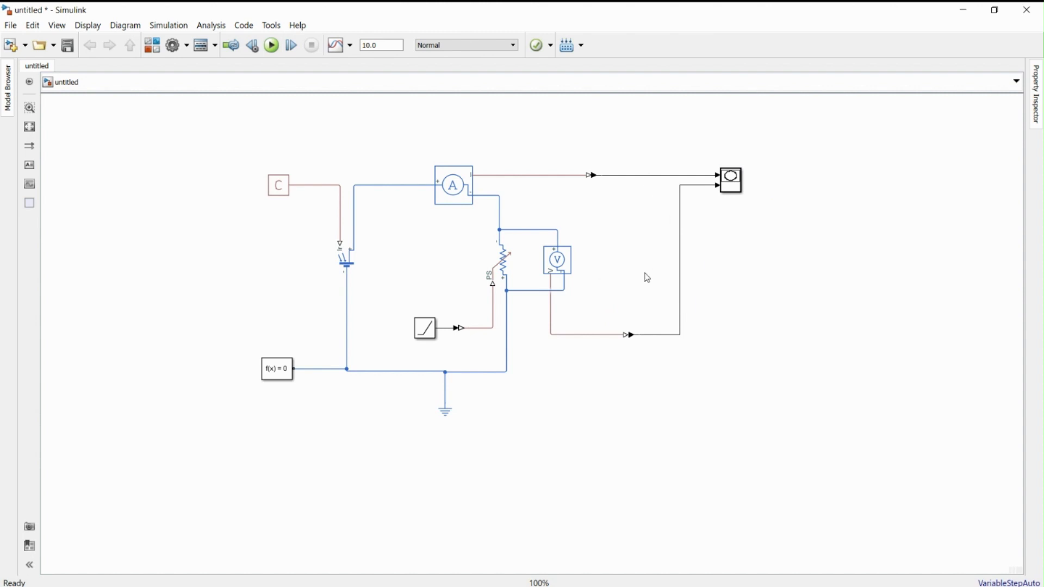
left_click_drag(738, 183, 759, 183)
left_click(748, 255)
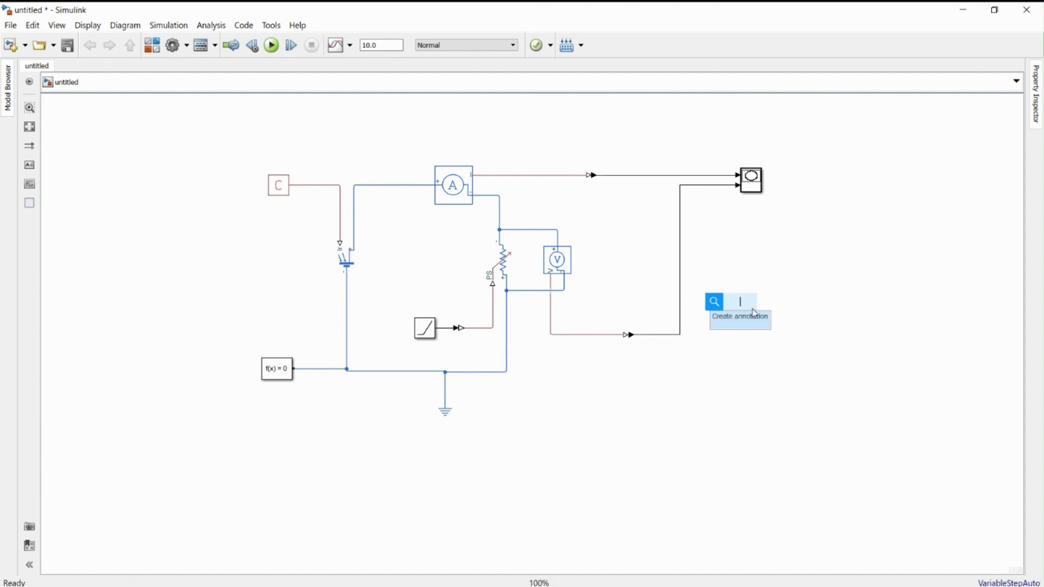
- Insert a Product block below the XY Graph and branch the current signal into its first input
type("pro")
key("Return")
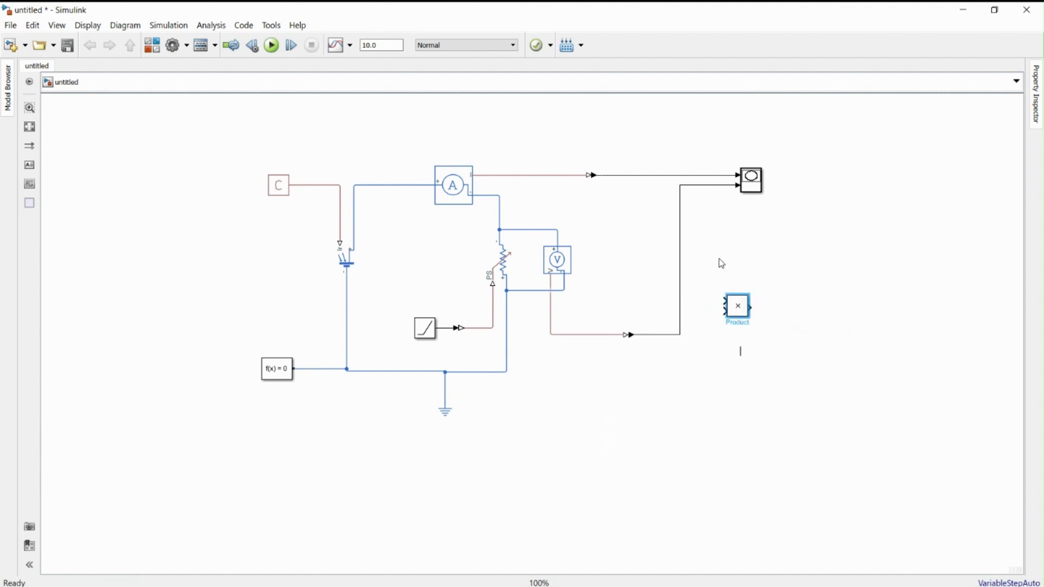
left_click_drag(739, 306, 765, 328)
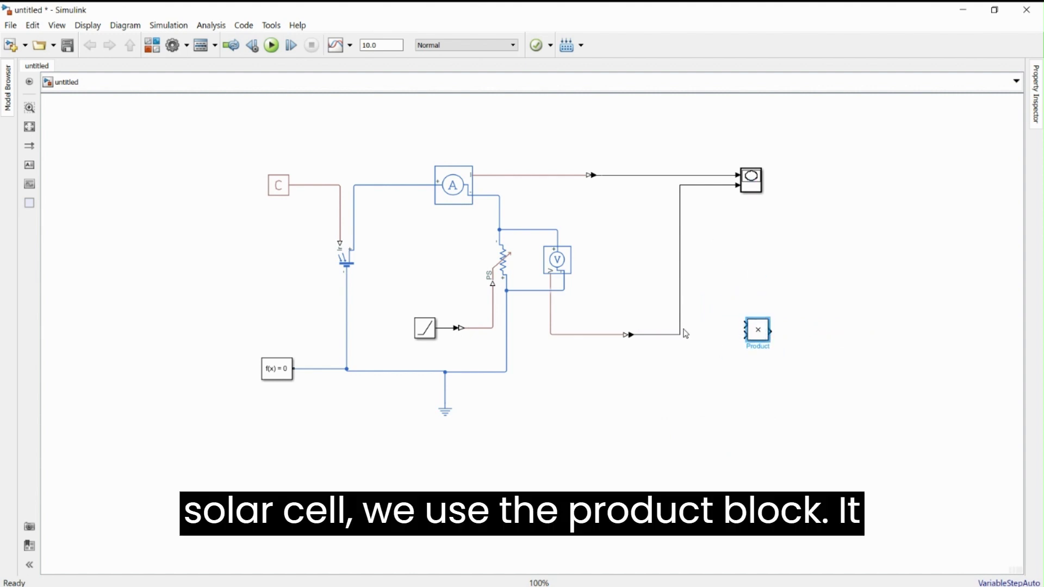
left_click(659, 334)
left_click_drag(680, 333, 640, 175)
left_click(595, 176)
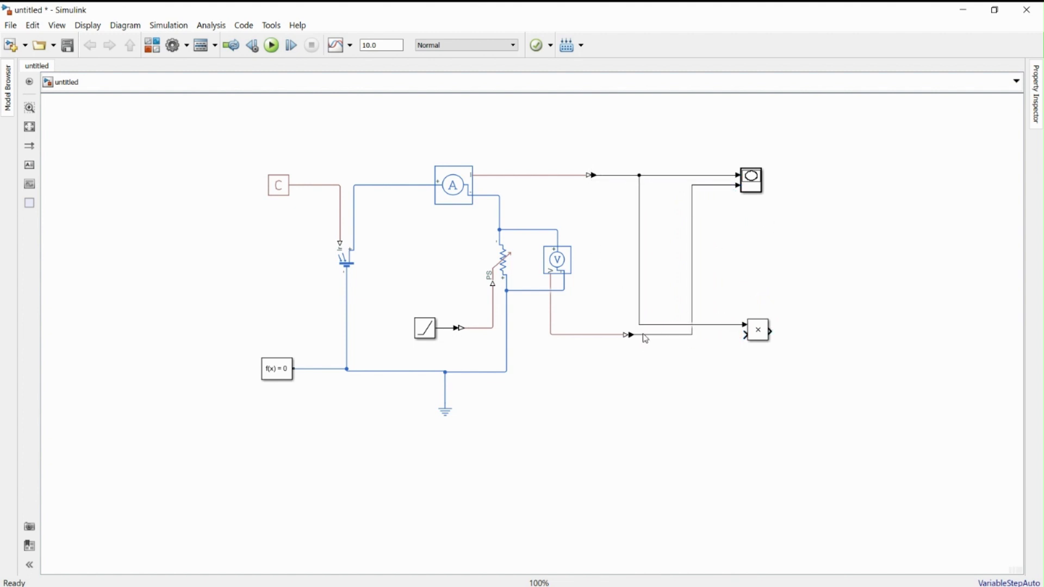
- Branch the voltage signal into the Product block's second input and move the block lower beneath the XY Graph
left_click(600, 335)
left_click(659, 335)
left_click_drag(659, 335, 662, 340)
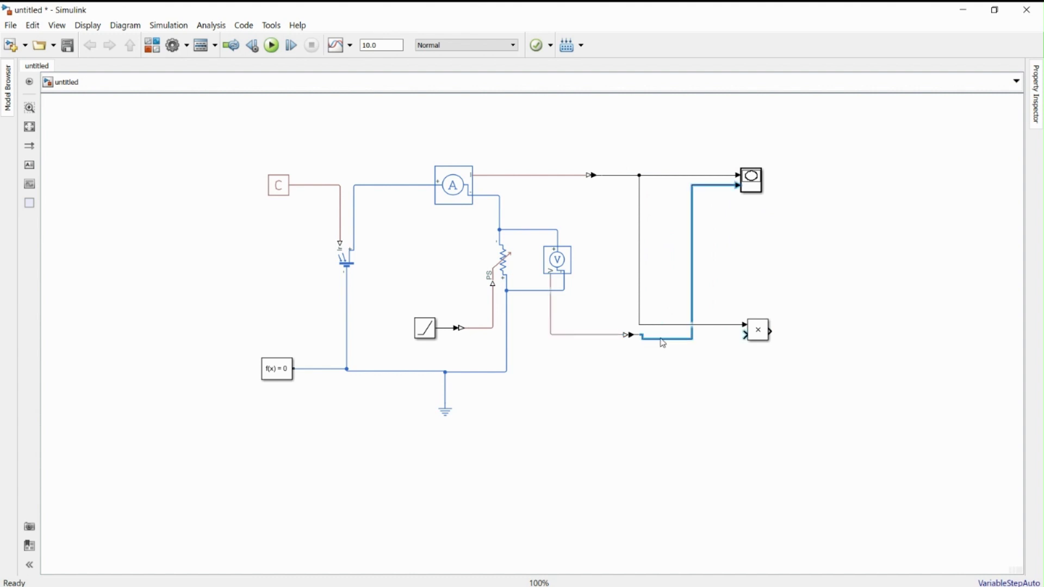
left_click_drag(744, 335, 750, 375)
left_click(757, 340)
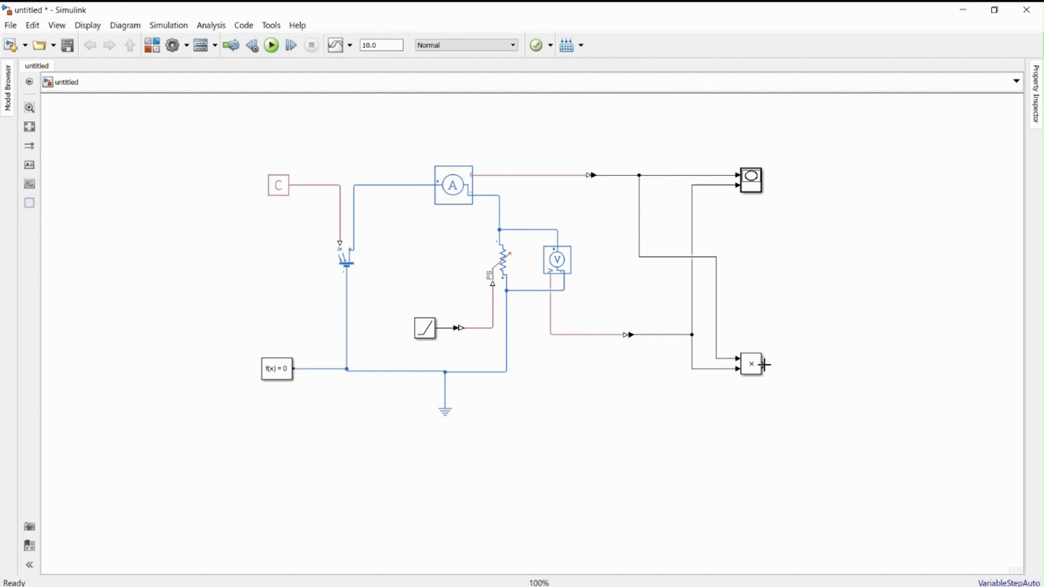
- Insert a second XY Graph at the lower right, fed by the Product output and the voltage signal
double_click(847, 320)
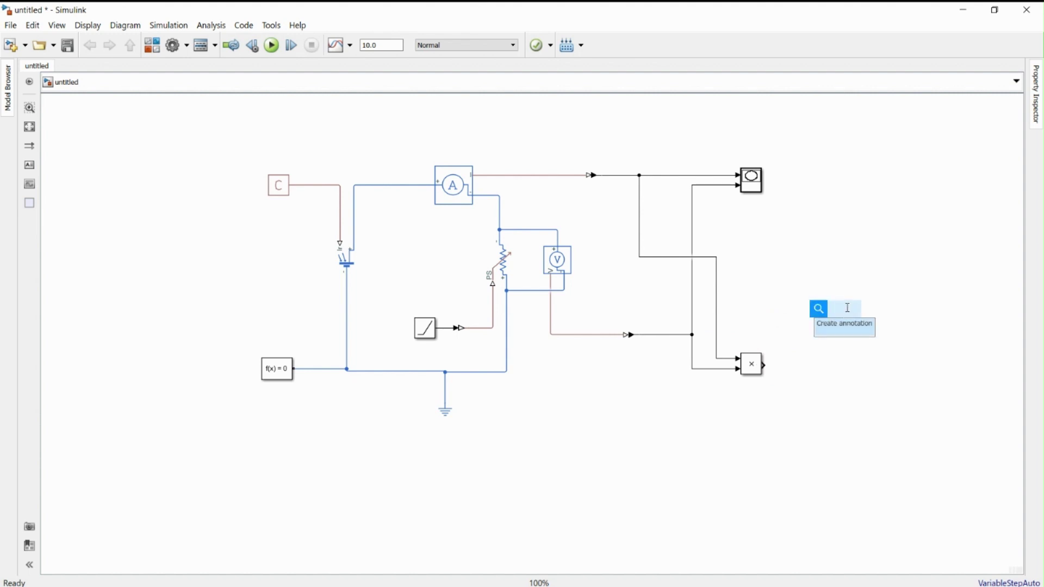
type("xy")
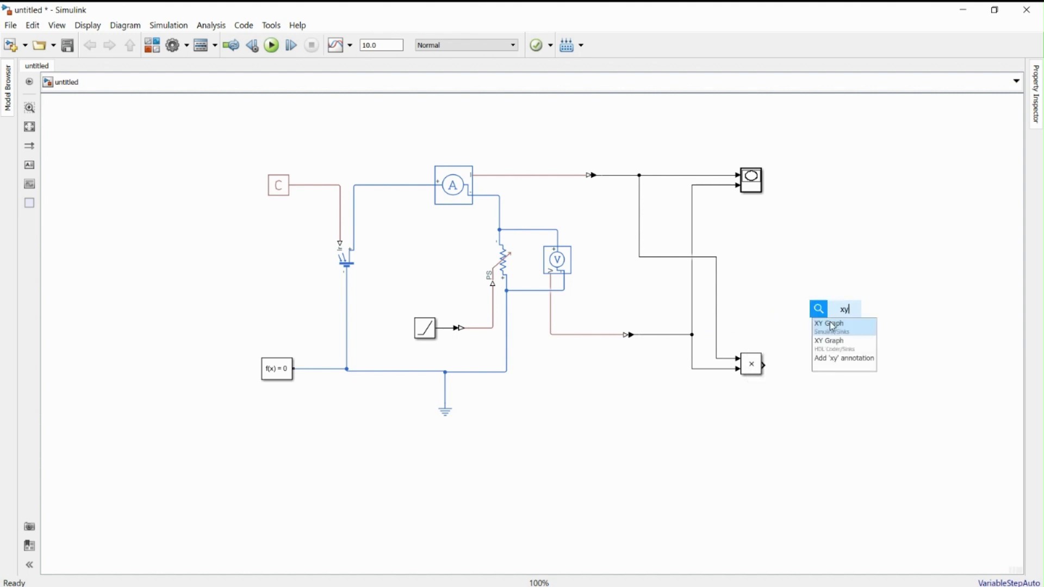
left_click(833, 327)
left_click_drag(855, 320, 648, 335)
left_click(768, 327)
left_click_drag(843, 370, 848, 406)
left_click(864, 282)
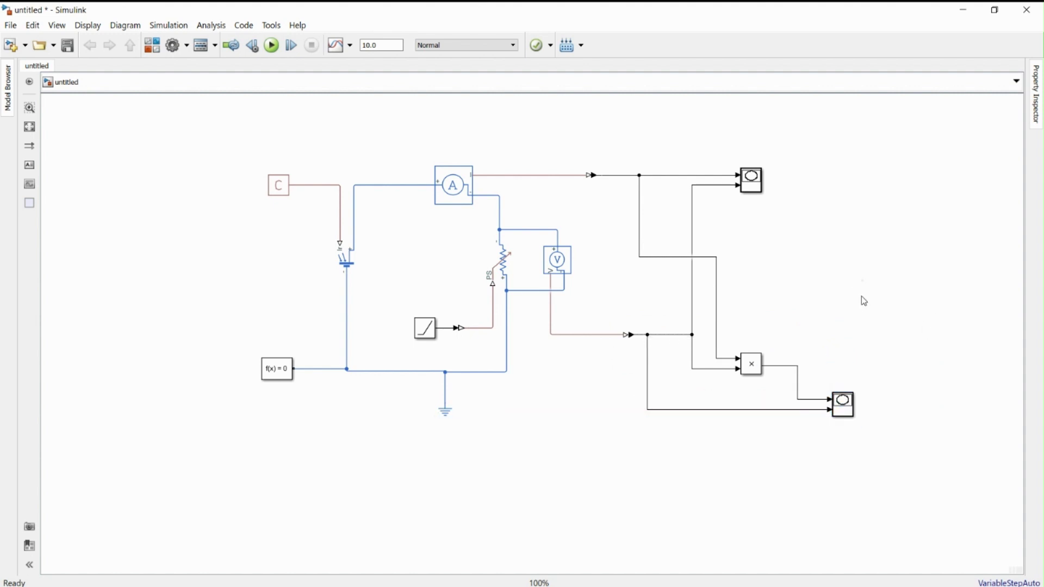
- Switch back to the Simulink model and move the entire diagram right to the middle of the canvas
key("ctrl+t")
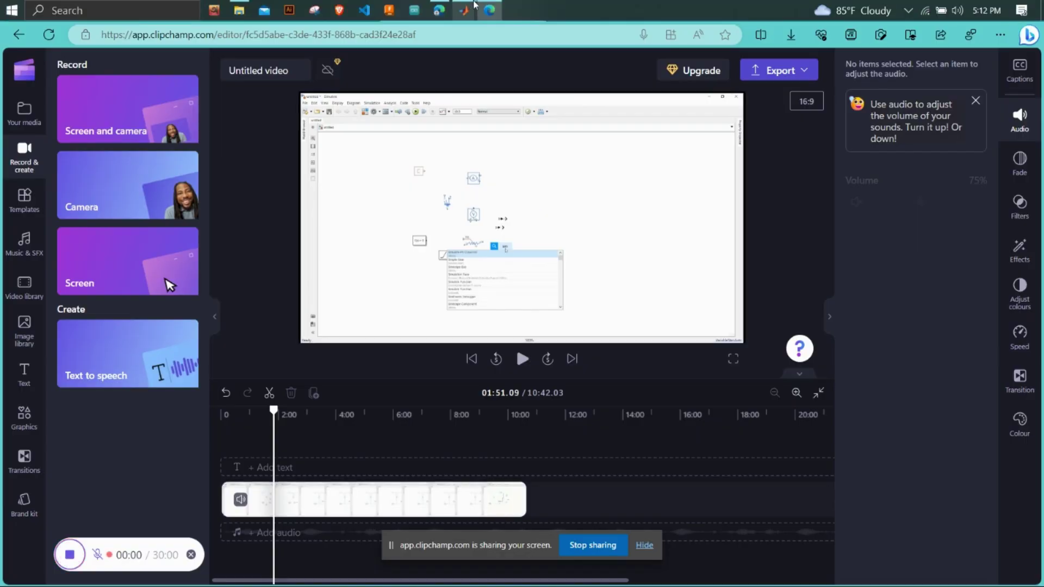
mouse_move(473, 5)
left_click(538, 79)
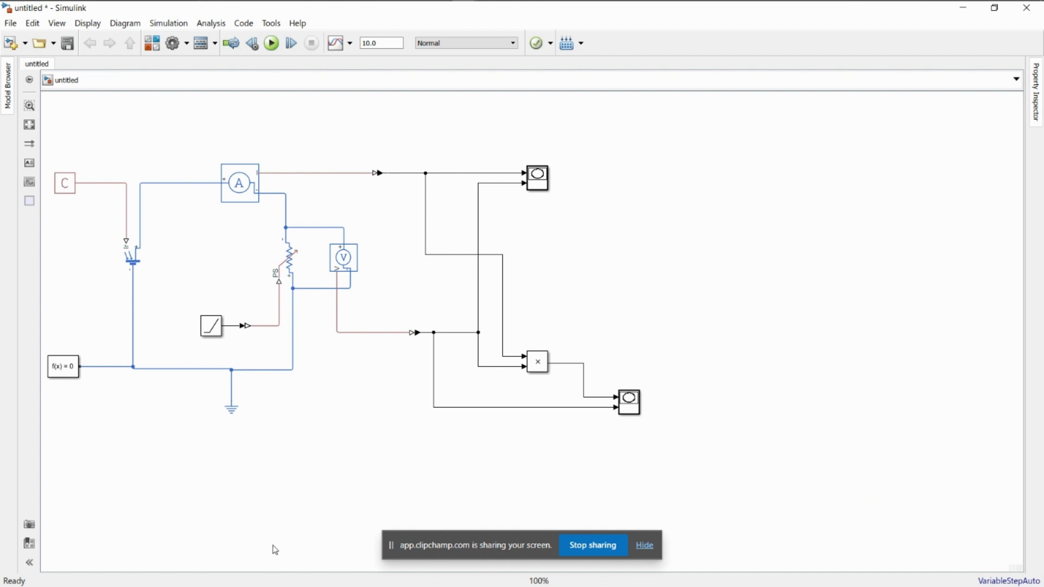
left_click_drag(46, 153, 654, 421)
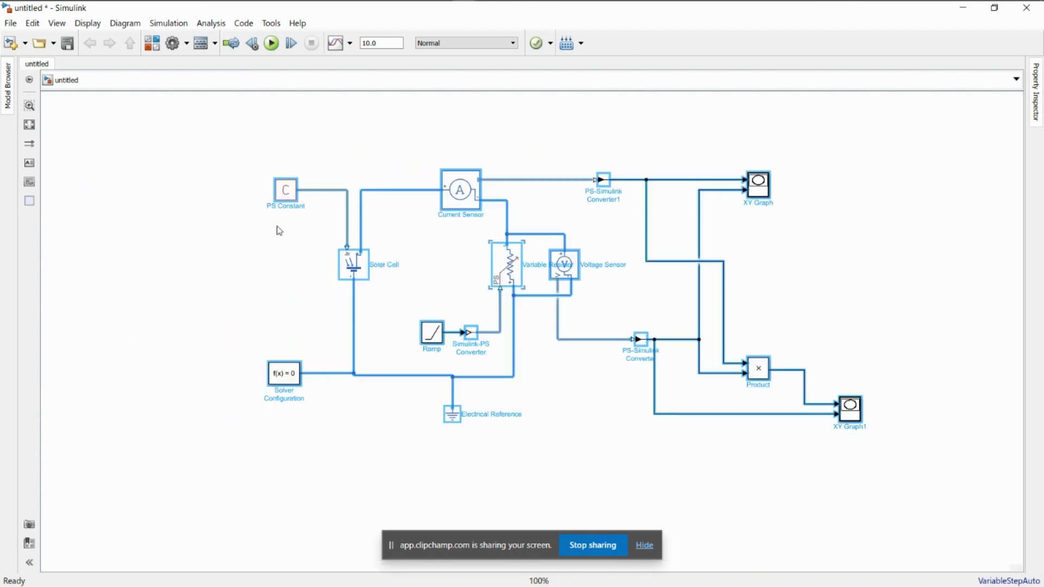
left_click(167, 240)
- Set the PS Constant block's constant to 1000
double_click(282, 194)
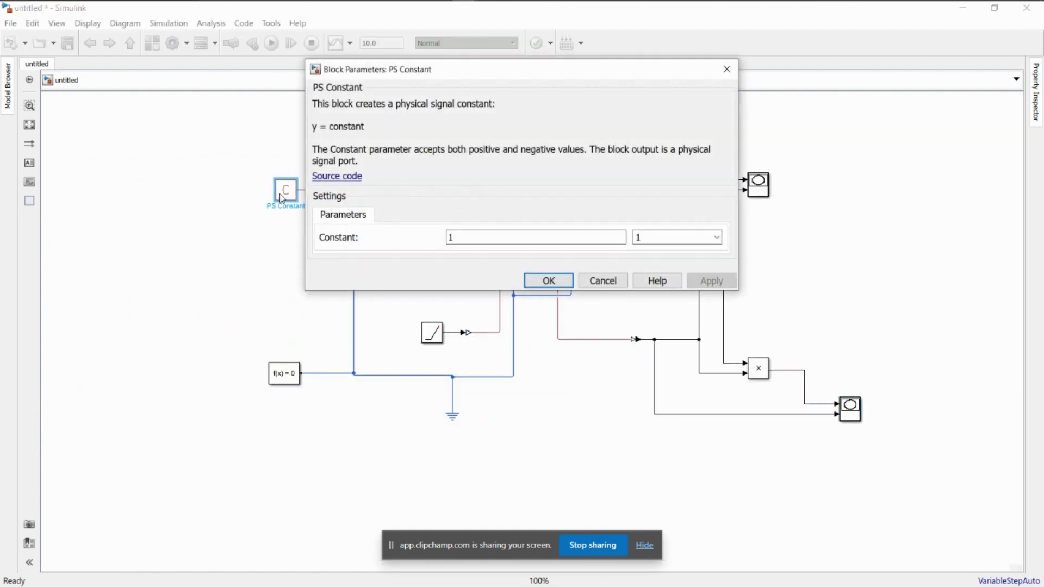
left_click(514, 239)
type("000")
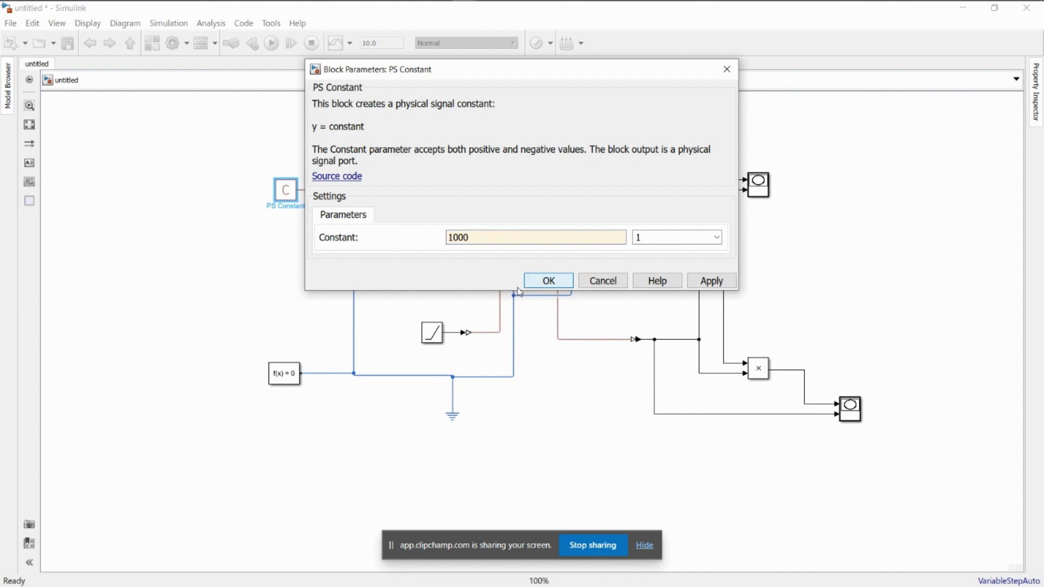
left_click(549, 281)
- Display the block names of the PS Constant and Solver Configuration blocks beneath their icons
left_click(350, 260)
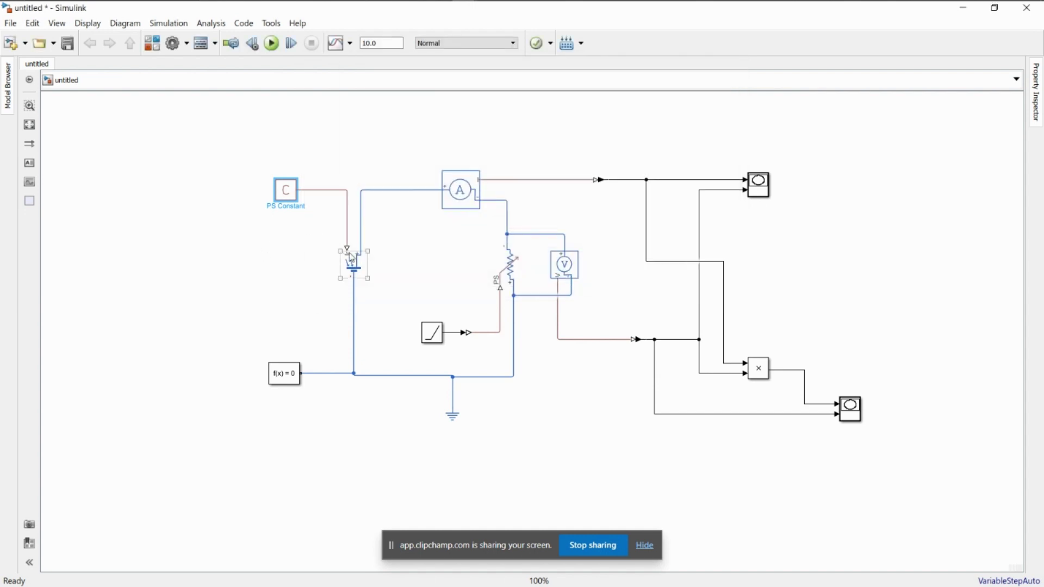
left_click(283, 379)
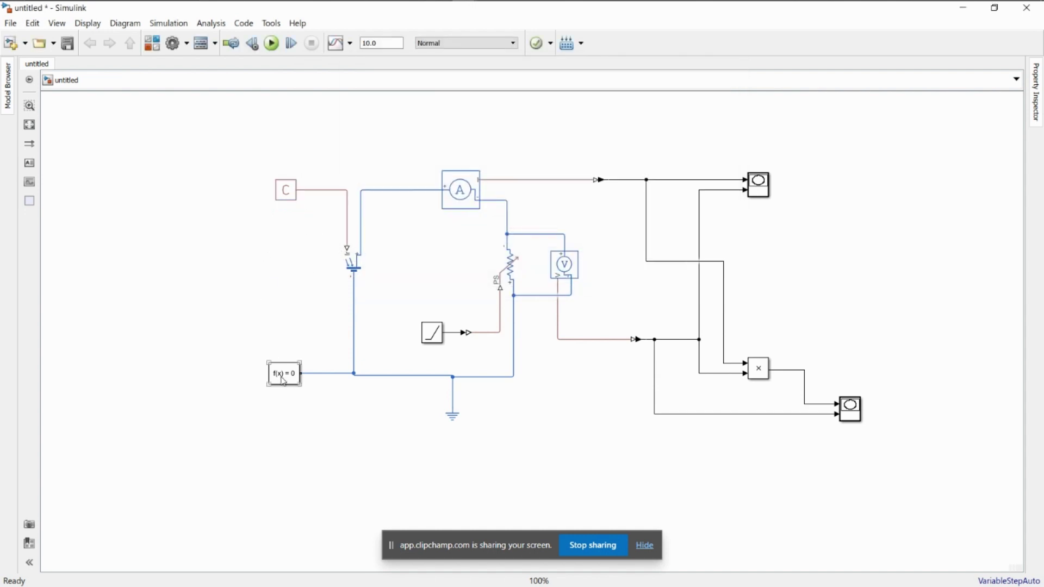
left_click(450, 270)
left_click(284, 192)
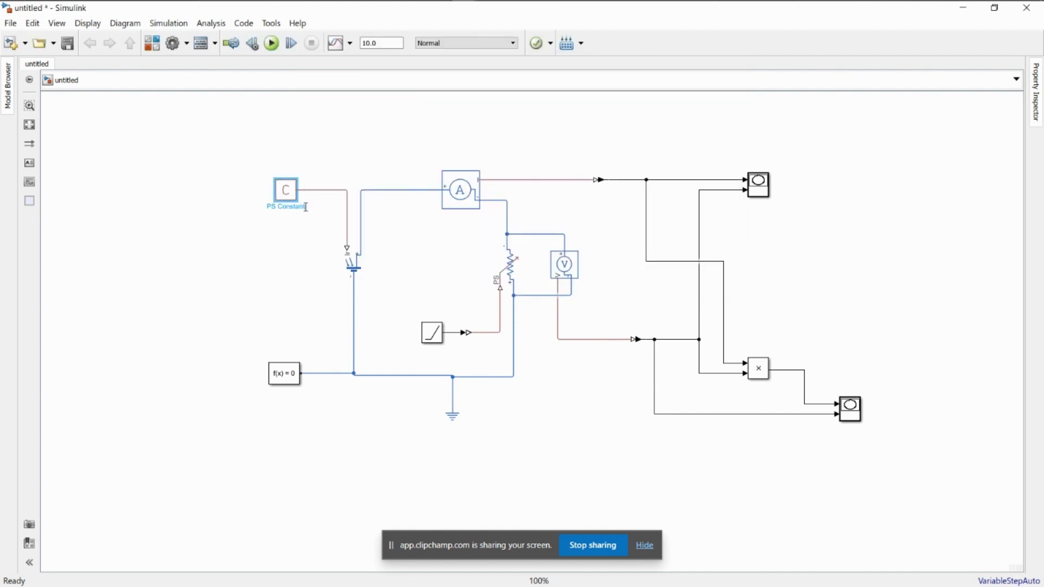
double_click(297, 374)
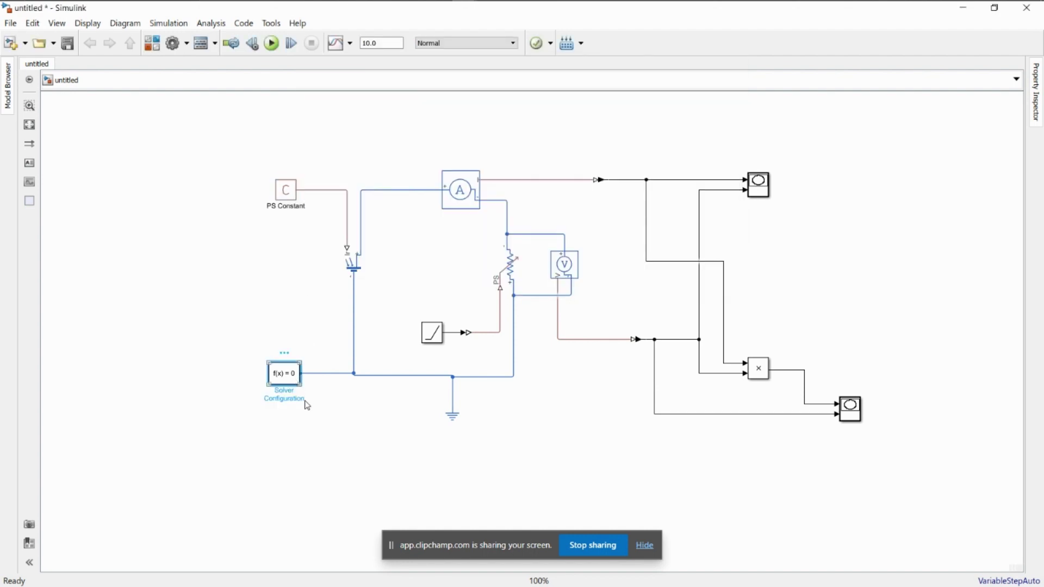
left_click(252, 318)
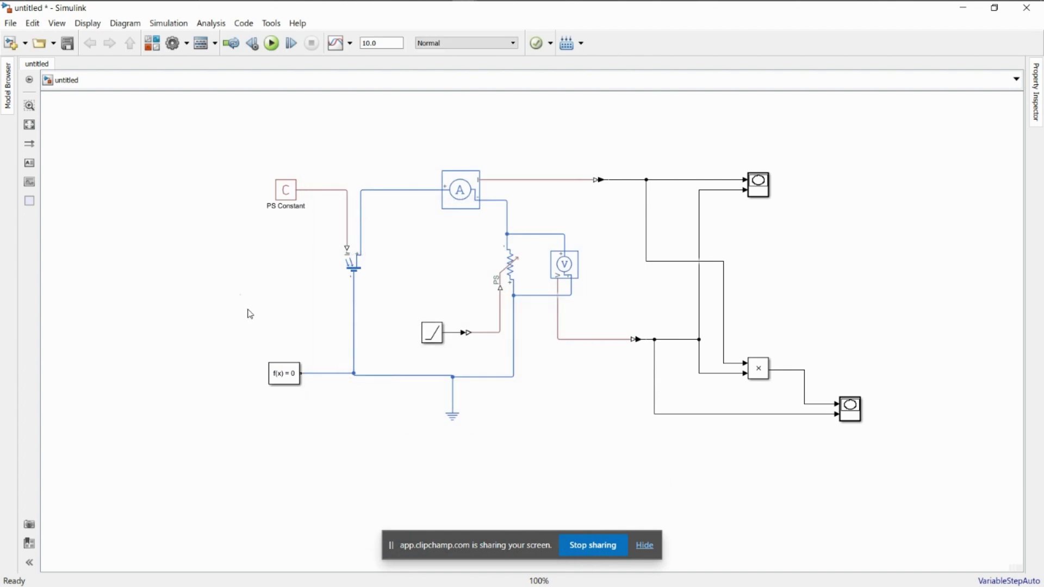
left_click(277, 380)
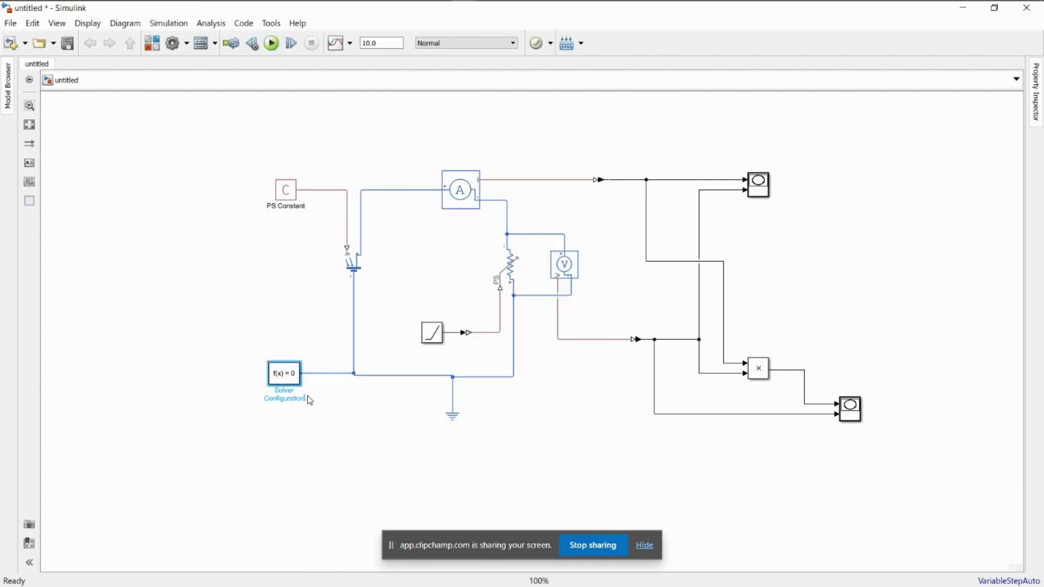
left_click(286, 320)
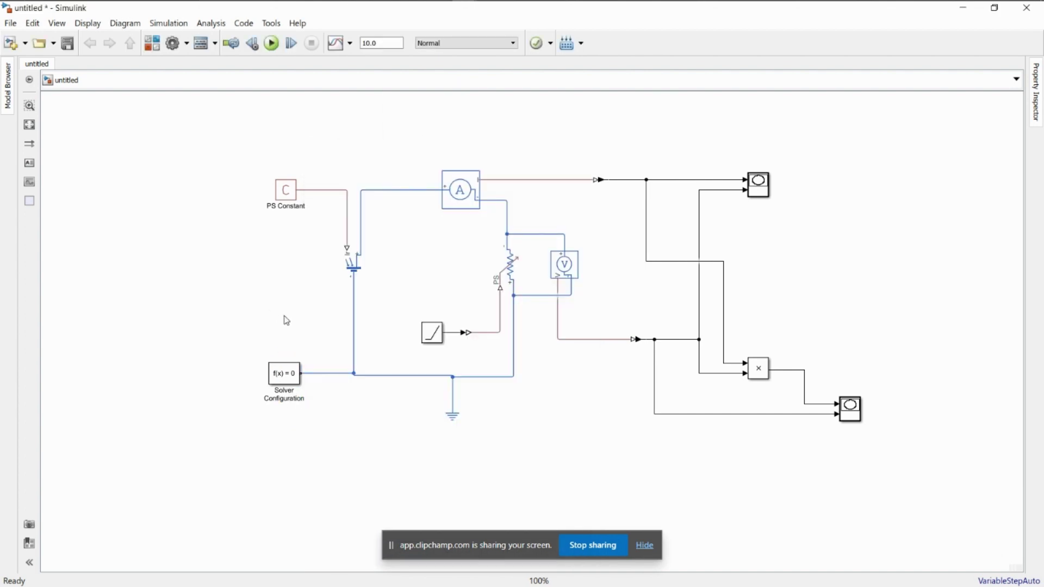
- Display the block names of the Current Sensor, Ramp and Voltage Sensor blocks
left_click(469, 193)
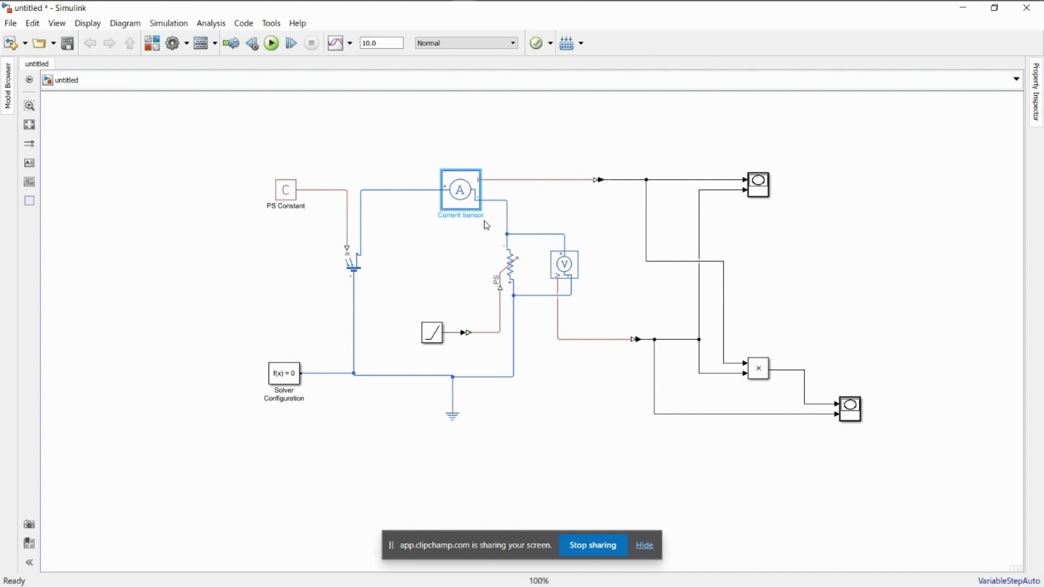
left_click(436, 342)
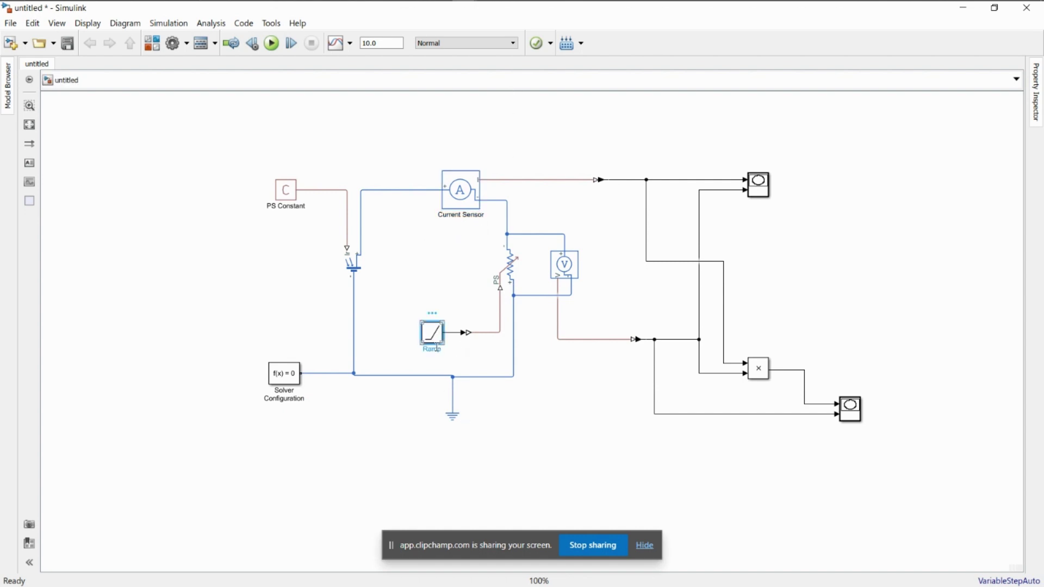
left_click(457, 275)
left_click(576, 272)
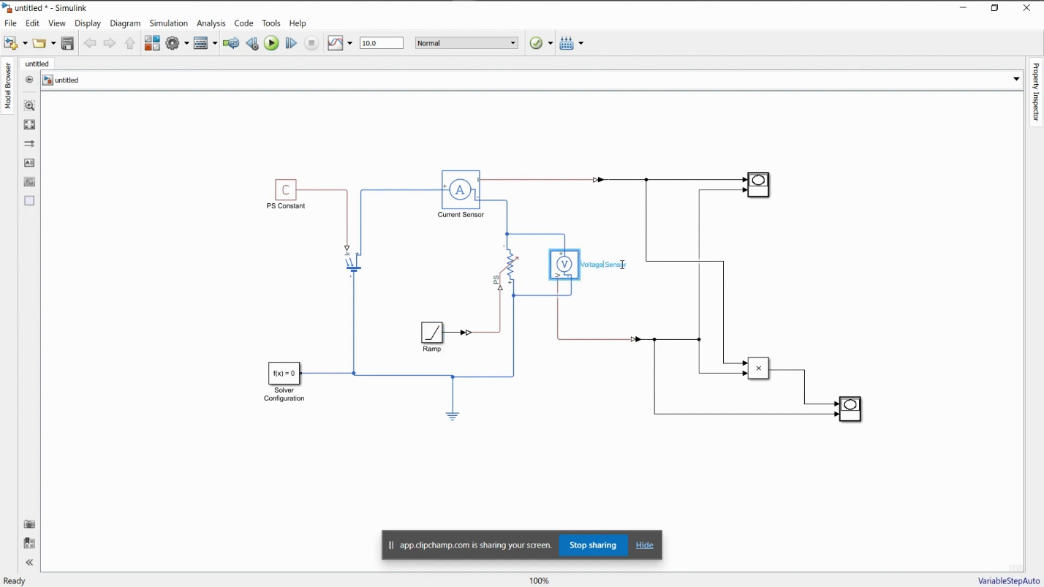
left_click(630, 282)
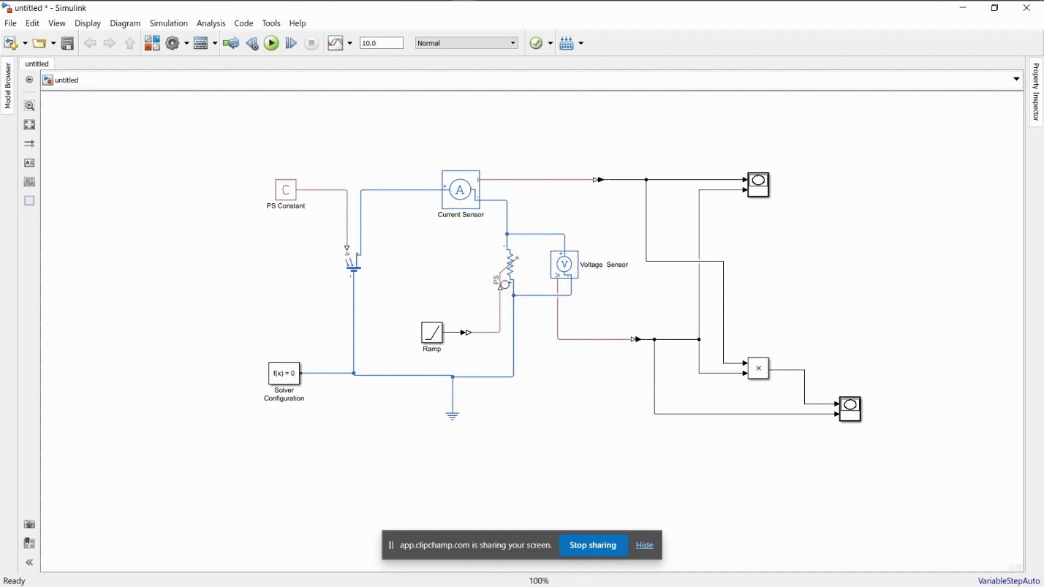
- Display the Variable Resistor's block name and shift the Voltage Sensor right to clear space for it
left_click(497, 276)
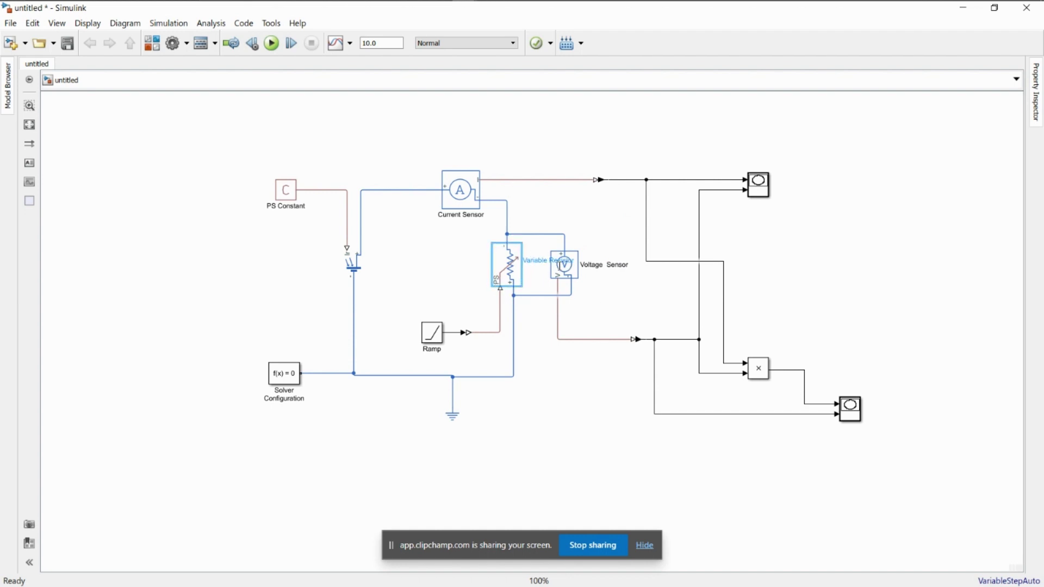
left_click(557, 265)
left_click(575, 257)
left_click_drag(576, 259, 600, 263)
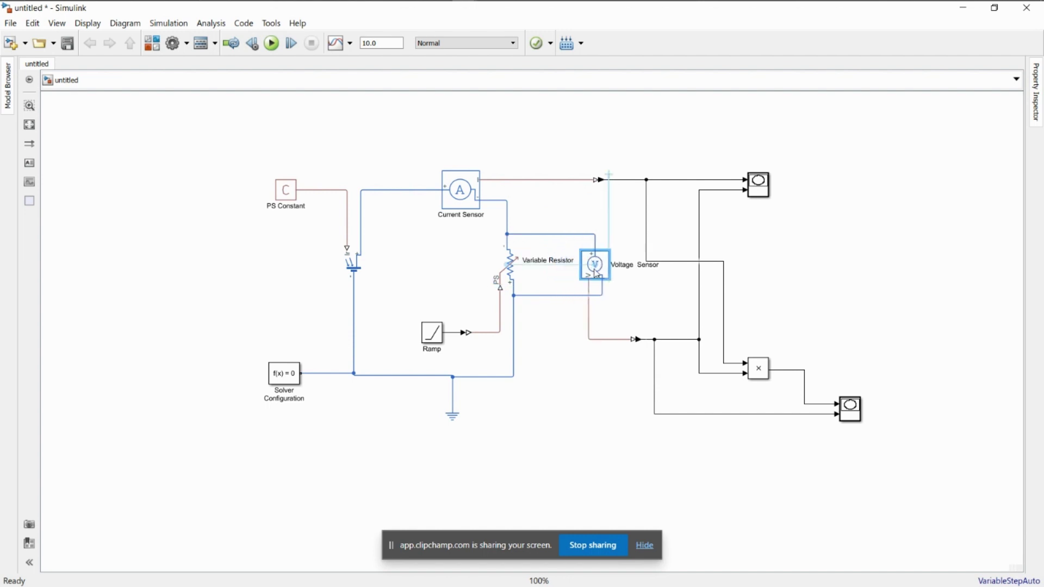
left_click(638, 303)
left_click(511, 272)
double_click(511, 272)
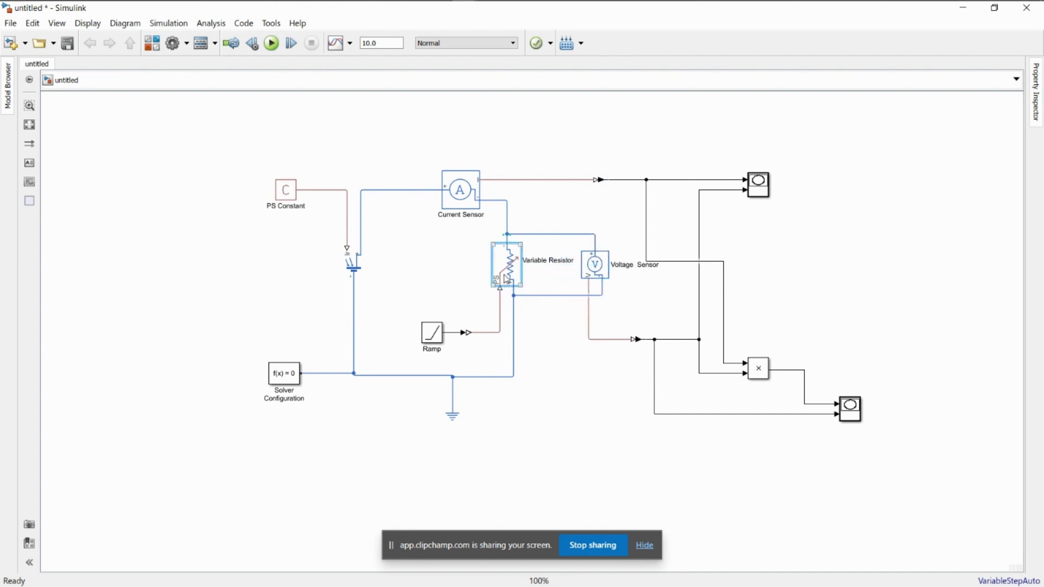
left_click(952, 122)
- Rename the upper XY Graph block as "V-I Curve"
left_click(766, 182)
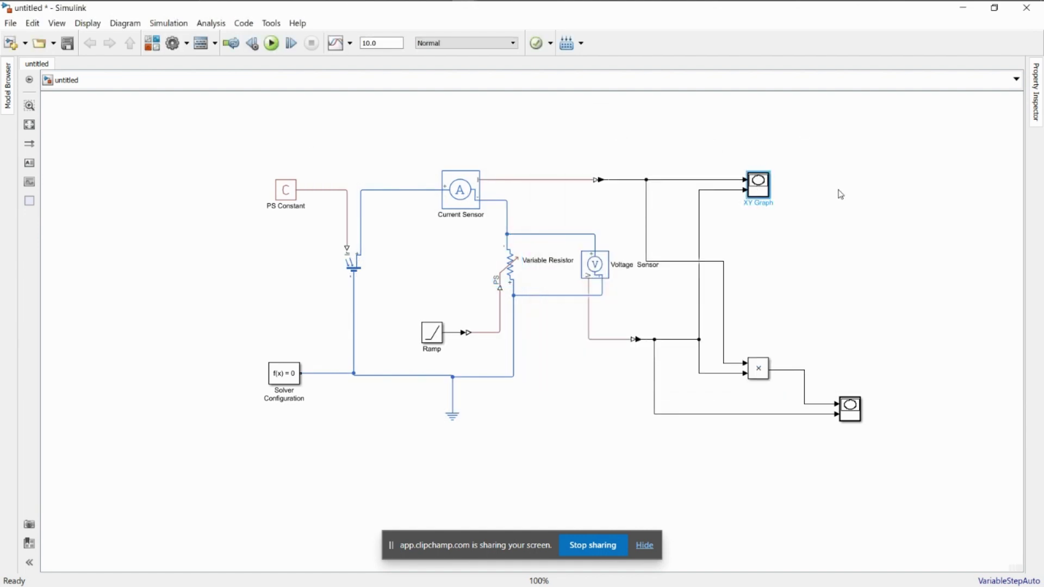
key("F2")
key("BackSpace")
type("Curve")
left_click(841, 196)
- Rename the Product block as "Product of Voltage & Current=Power" and move the lower XY Graph slightly right
left_click(757, 370)
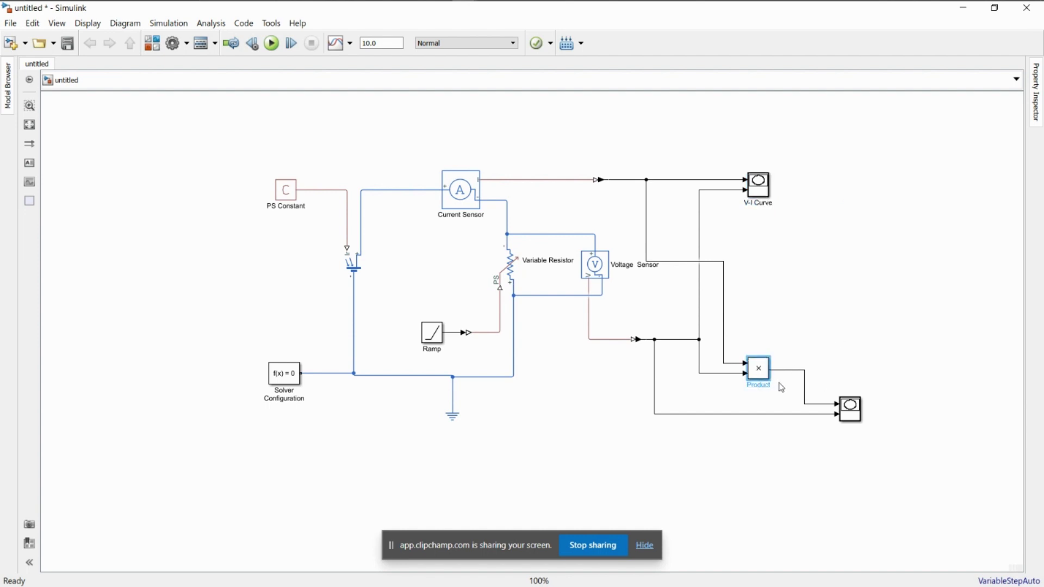
type("of Voltage & Current=P")
left_click(828, 296)
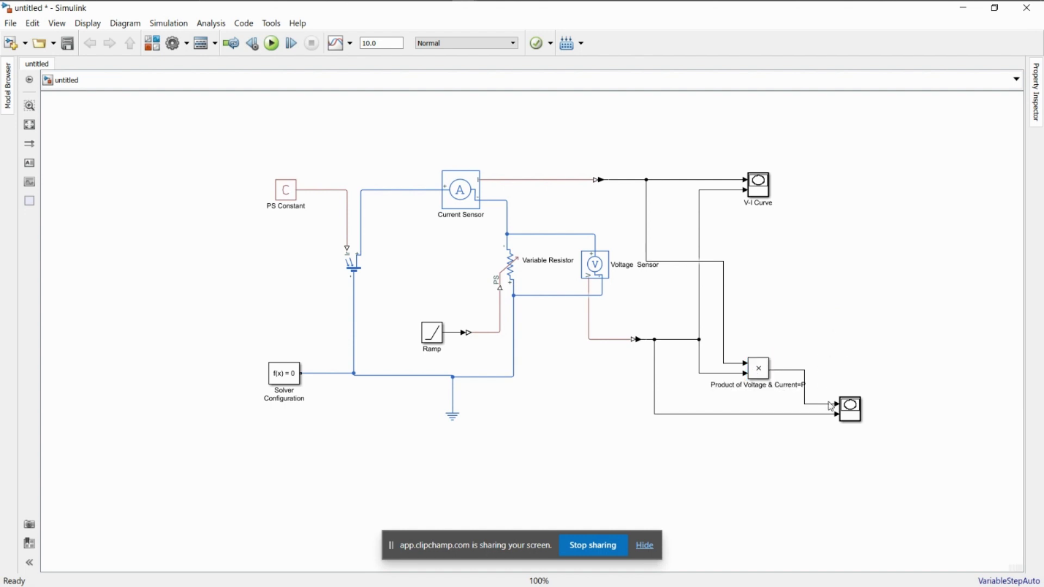
left_click_drag(848, 409, 879, 412)
left_click(889, 327)
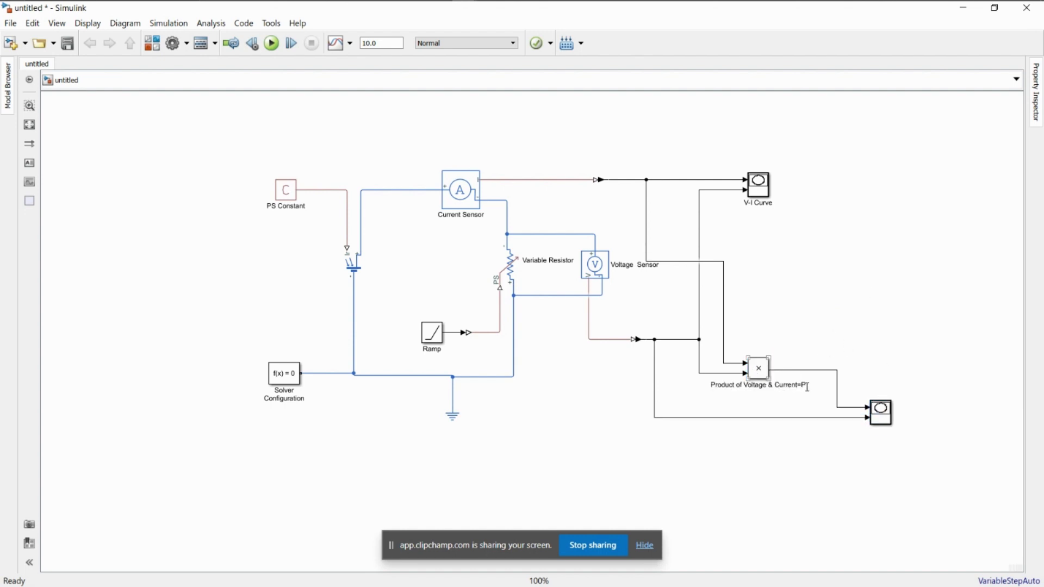
left_click(807, 386)
type("ower")
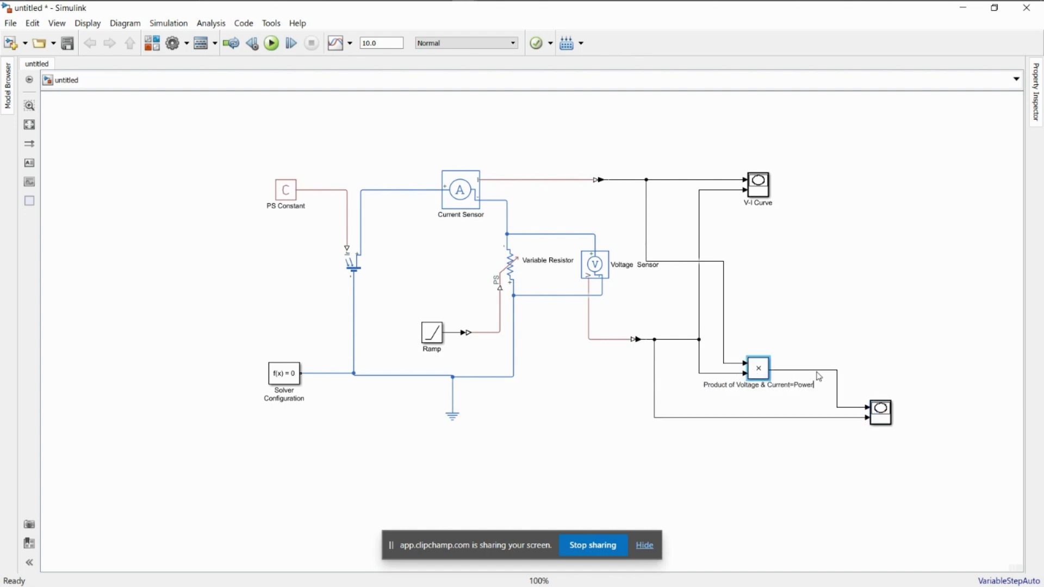
left_click(820, 347)
- Rename the lower XY Graph block as "P-V Curve"
left_click(889, 419)
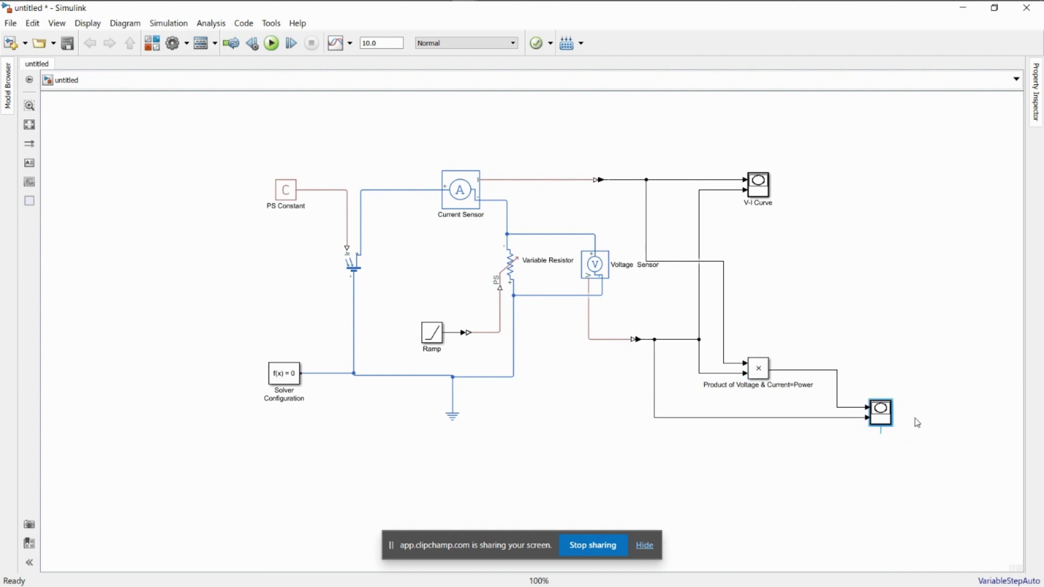
type("Curve")
left_click(914, 297)
- Set the V-I Curve block's axis limits to X 0 to 5 and Y 0 to 10
double_click(760, 188)
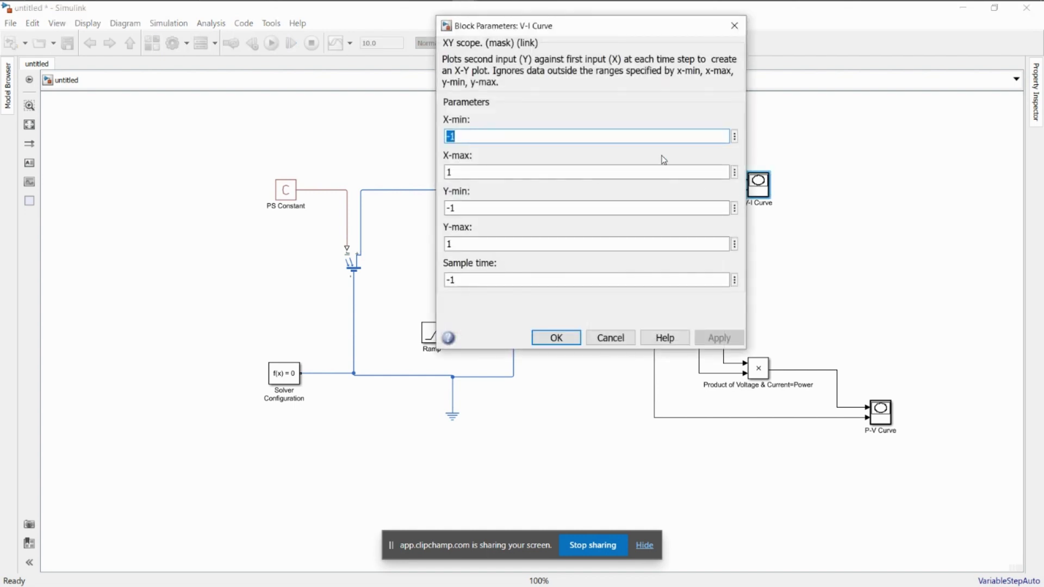
type("0")
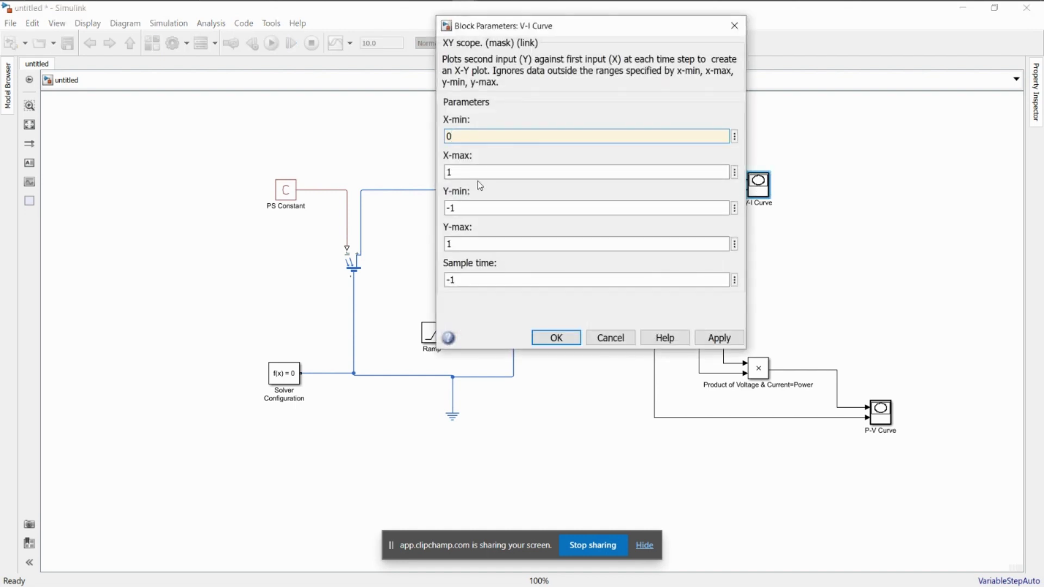
key("Tab")
type("5")
key("Tab")
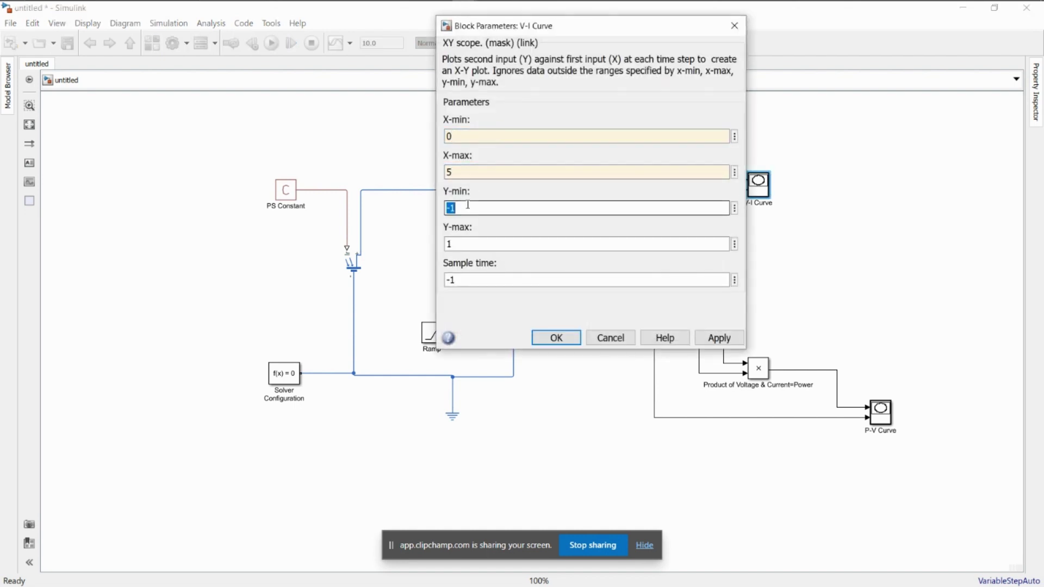
type("0")
key("Tab")
type("10")
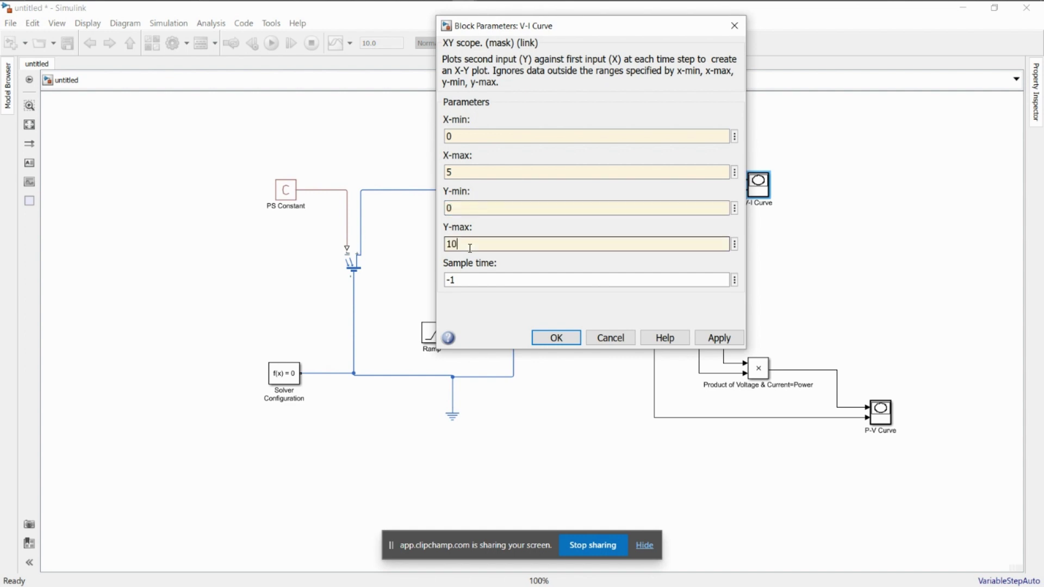
left_click(556, 338)
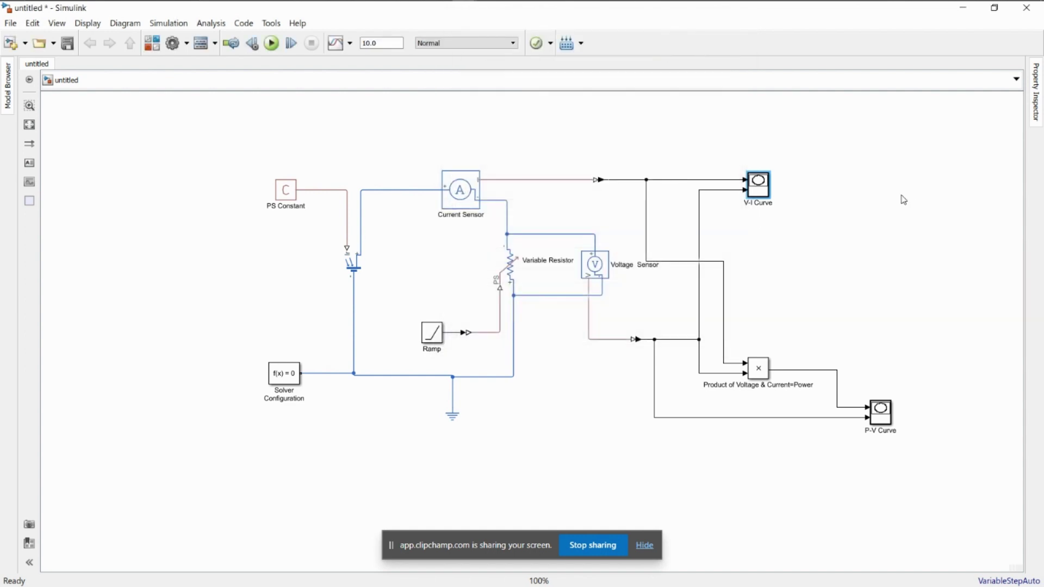
- Set the P-V Curve block's axis limits to X 0 to 10 and Y 0 to 10
double_click(886, 423)
double_click(588, 359)
type("0")
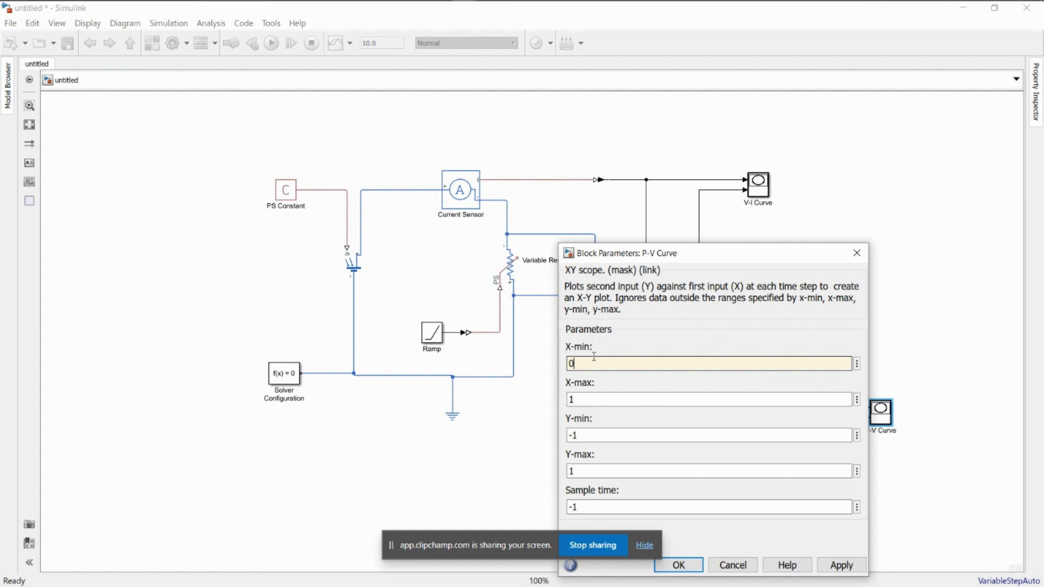
double_click(588, 397)
type("5")
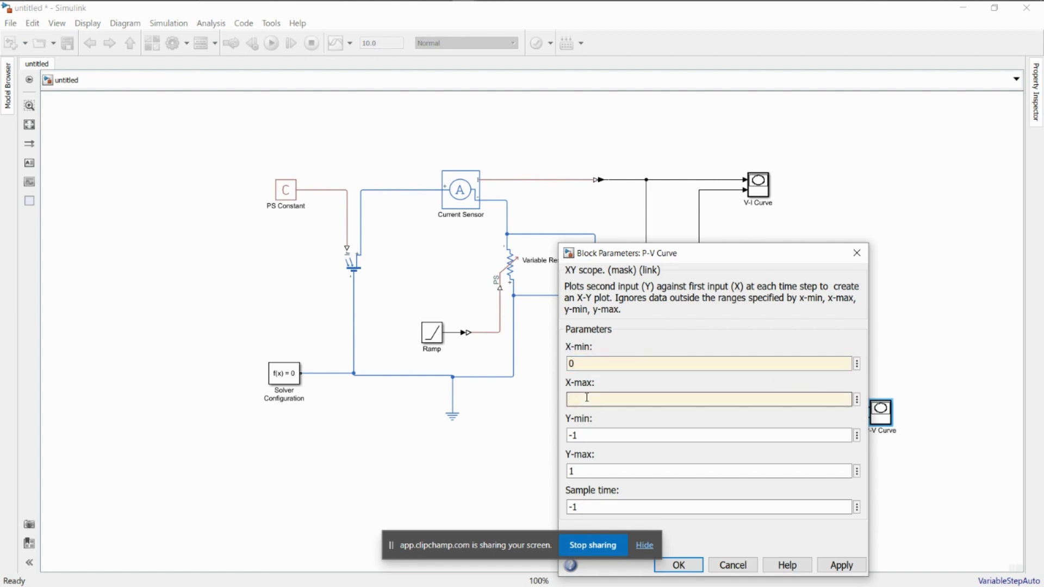
type("10")
double_click(586, 435)
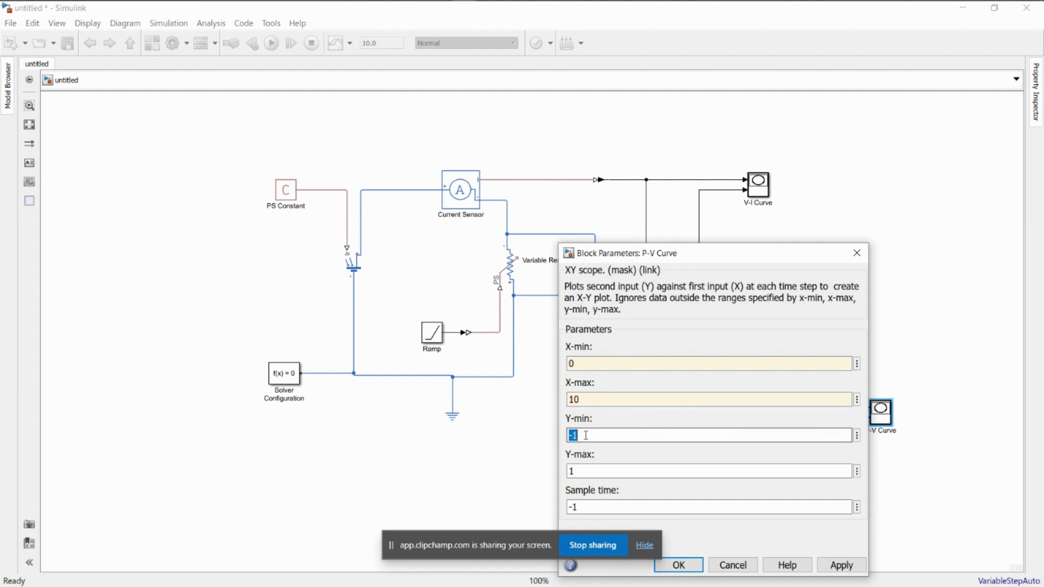
type("0")
double_click(589, 470)
type("10")
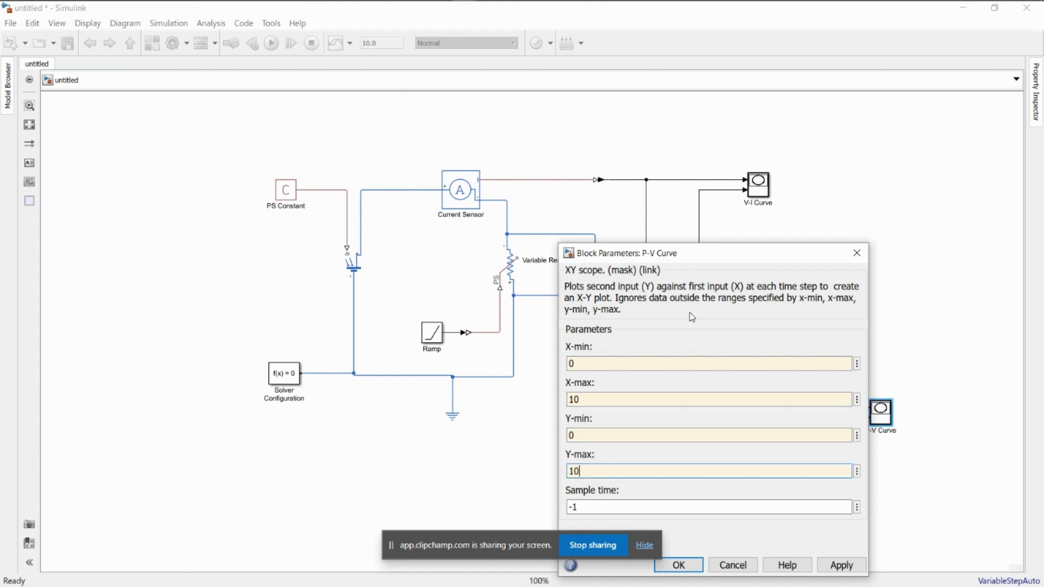
left_click_drag(744, 252, 735, 165)
left_click(677, 479)
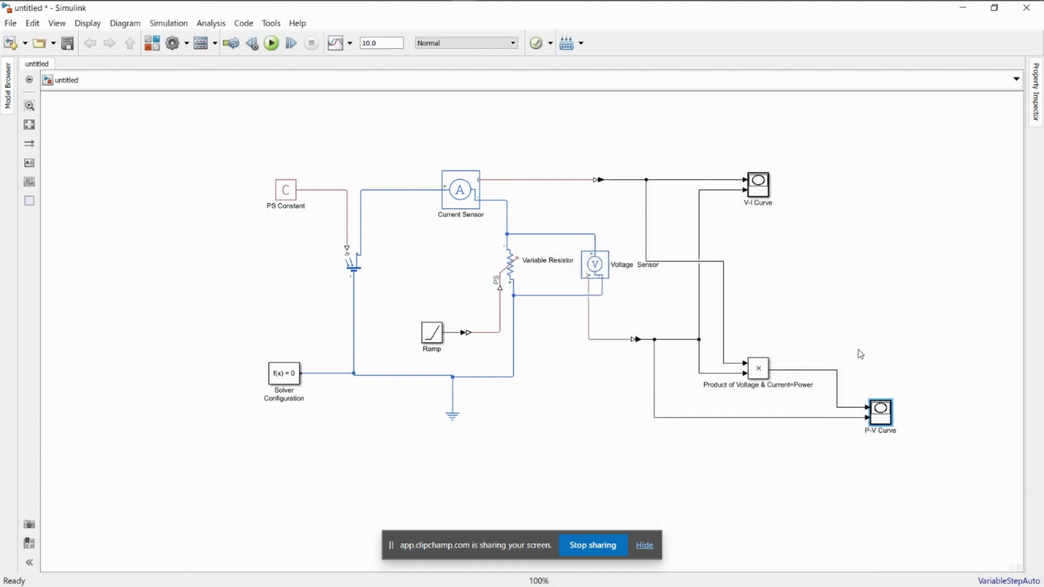
- Run the simulation of the solar cell model to plot the V-I and P-V curves
left_click(861, 354)
left_click(272, 43)
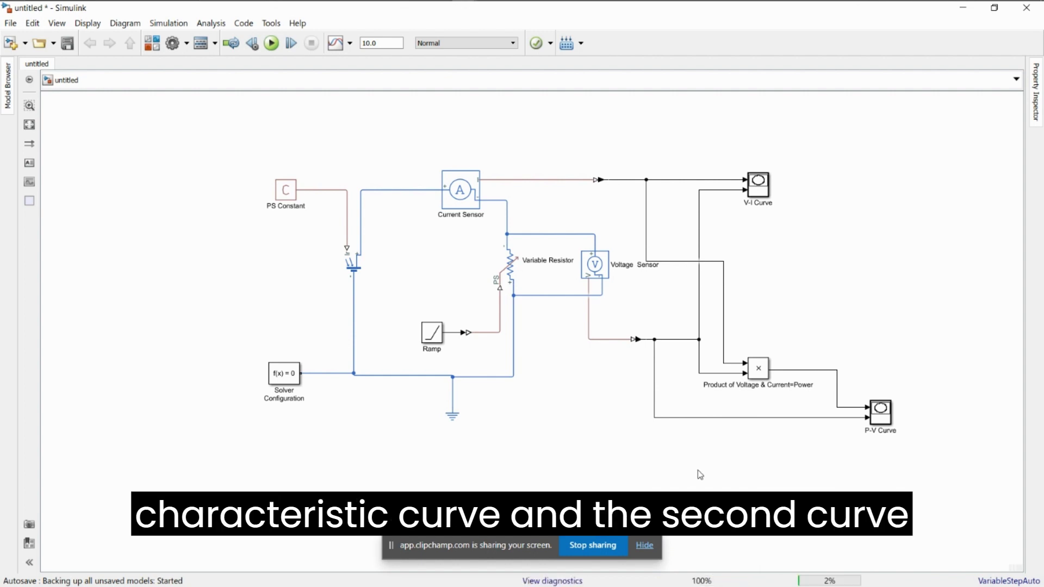
key("ctrl+t")
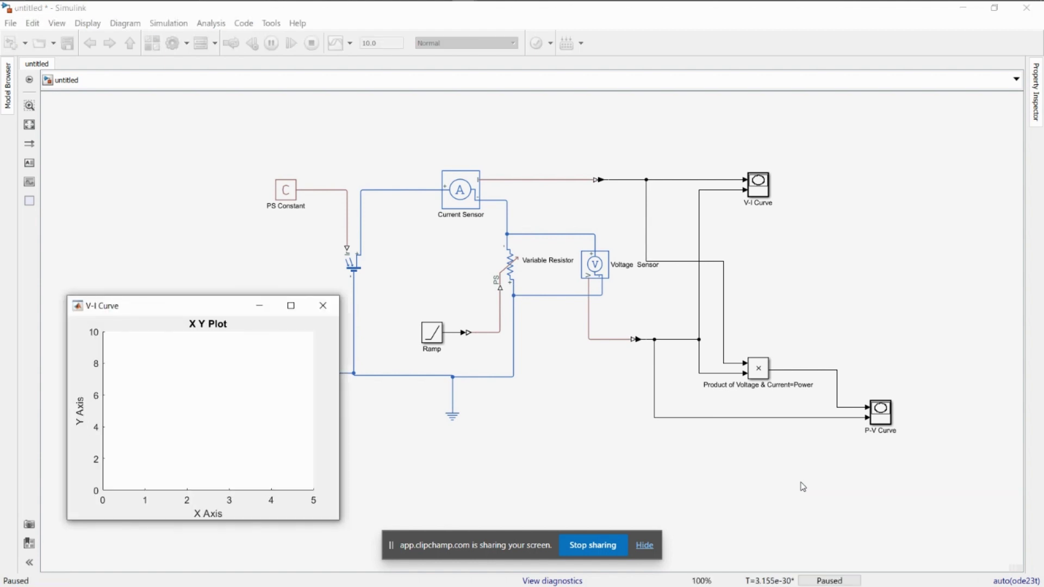
- Check the V-I Curve block's parameters and return to the Simulink model window
left_click(847, 163)
double_click(759, 185)
left_click(733, 33)
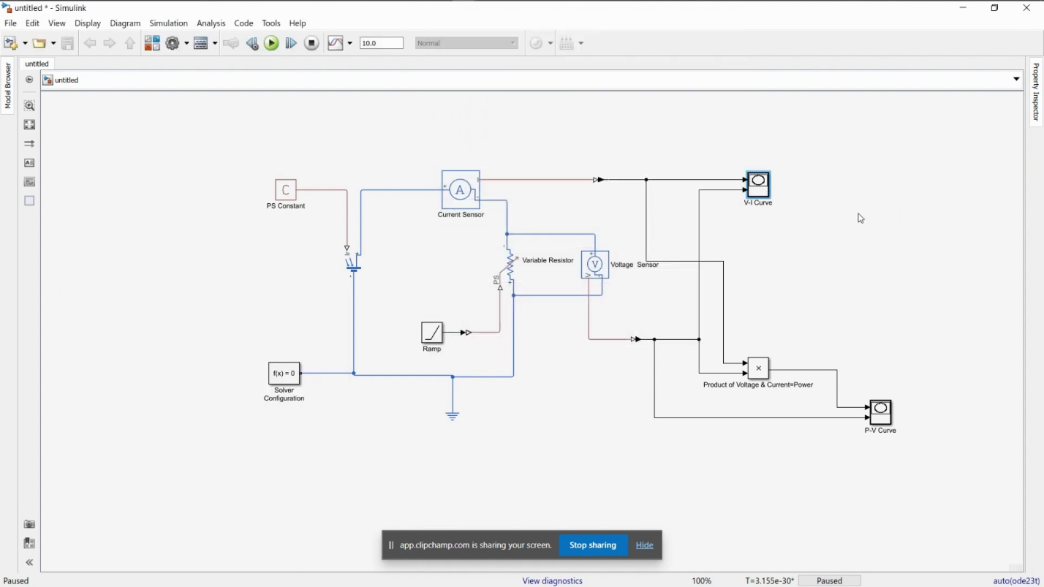
double_click(761, 187)
left_click(734, 32)
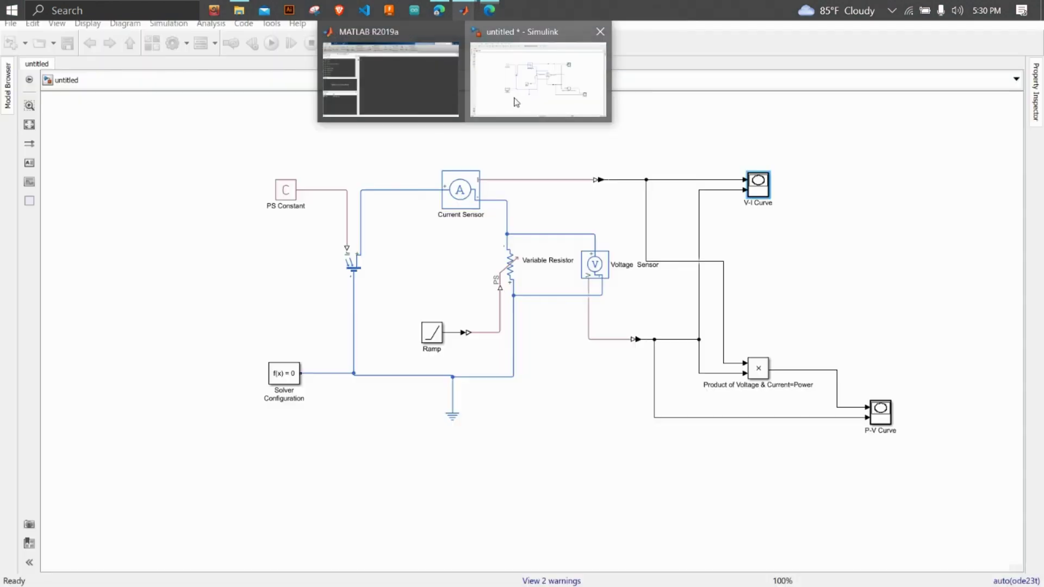
left_click(512, 100)
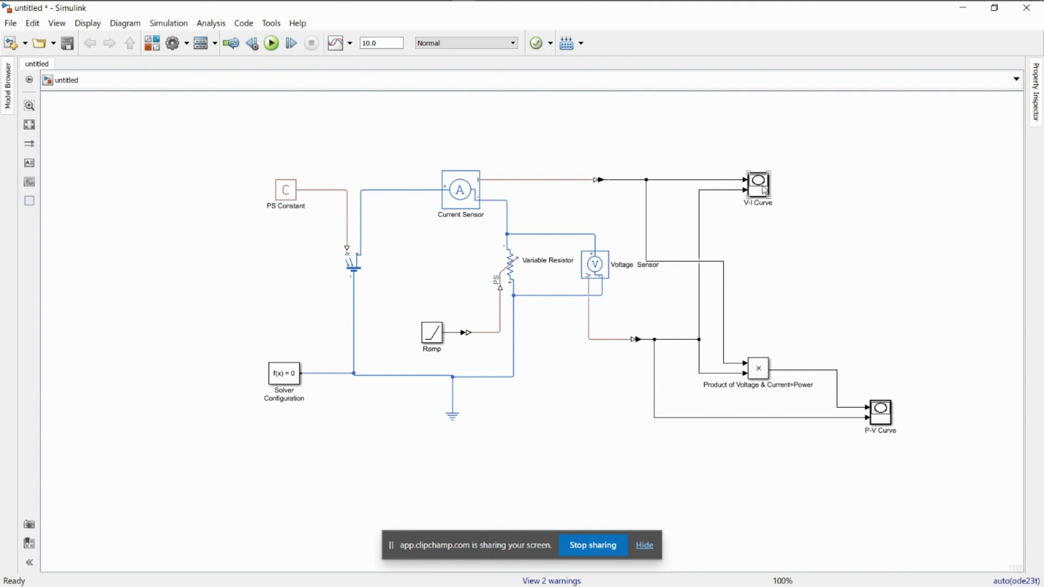
- Open the V-I Curve block's parameters and review its X and Y axis limits
left_click(759, 184)
double_click(759, 185)
key("Tab")
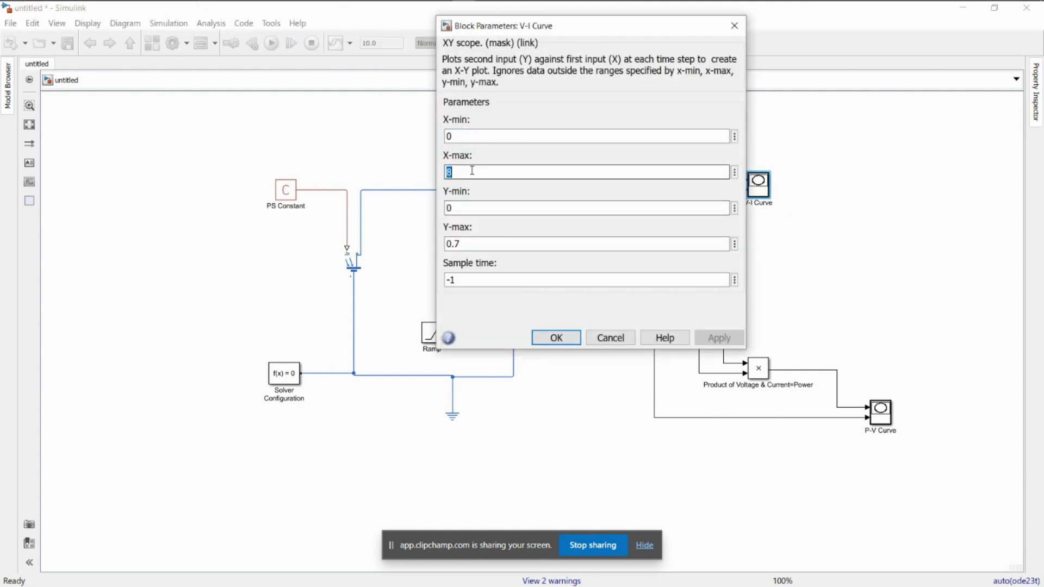
left_click_drag(583, 28, 787, 95)
left_click(454, 196)
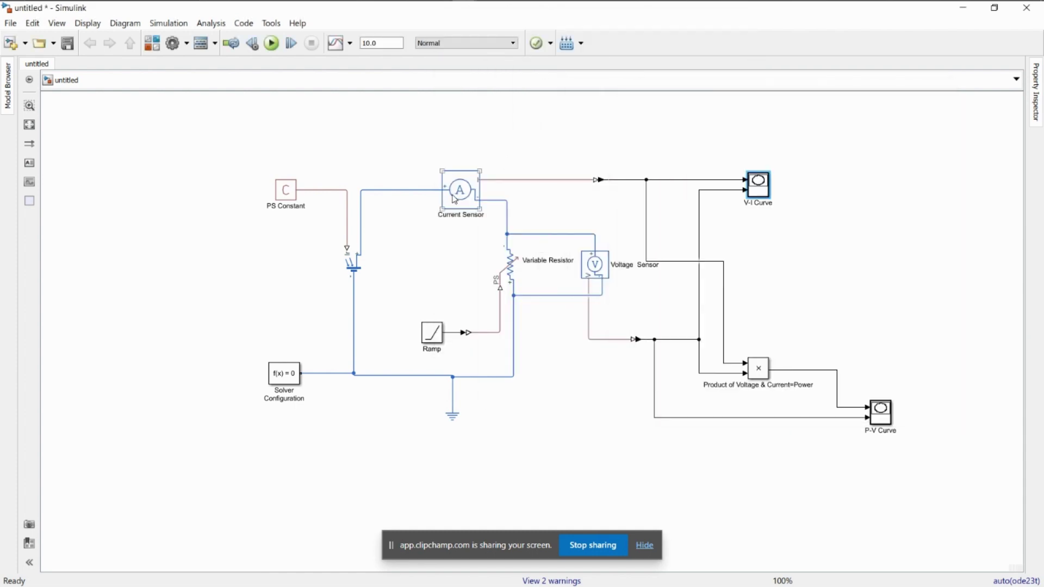
left_click(760, 89)
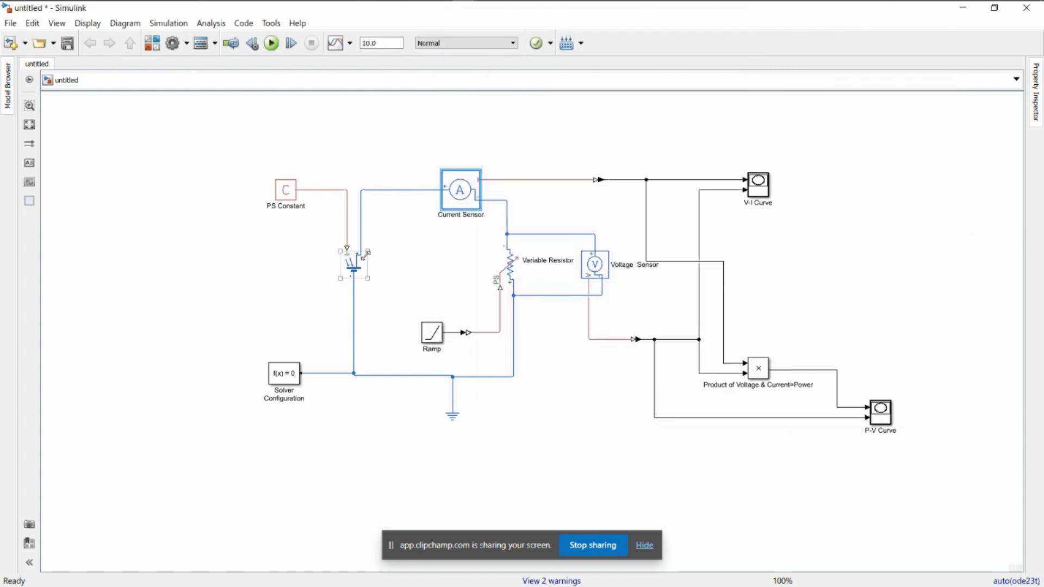
- Open the Solar Cell block's parameters and inspect its short-circuit current and open-circuit voltage
left_click(353, 267)
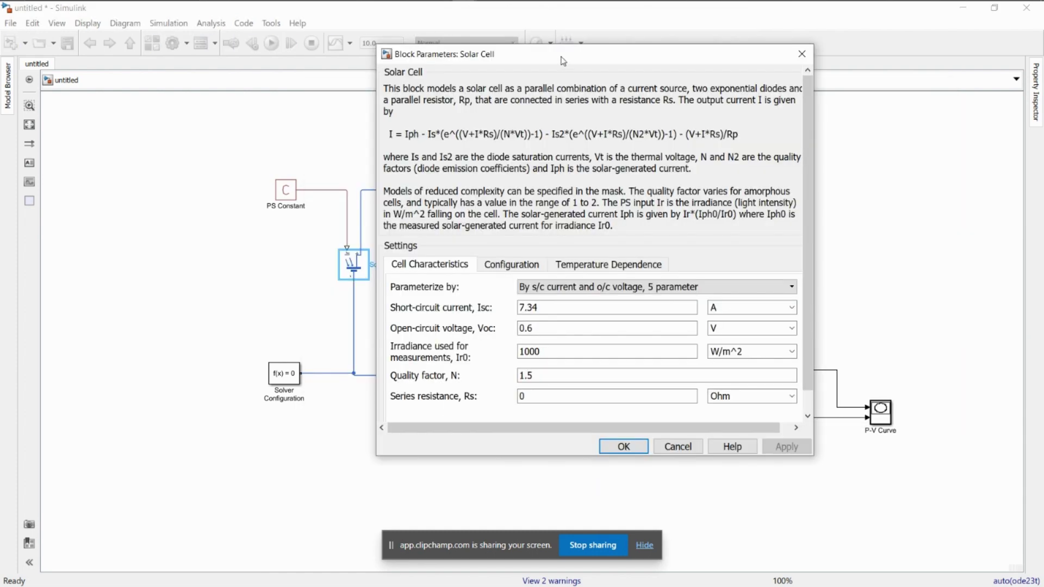
left_click_drag(444, 91, 294, 58)
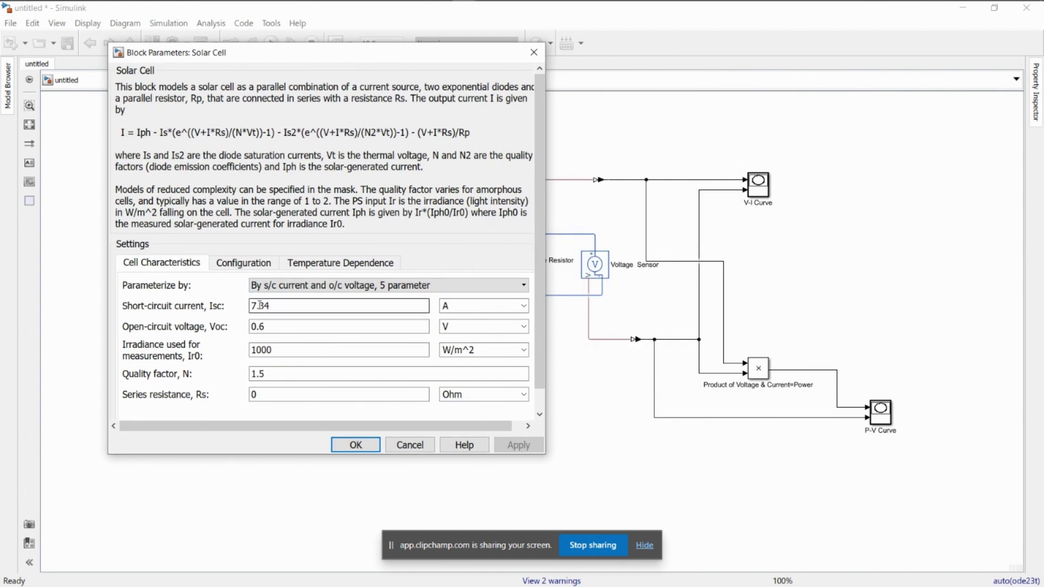
double_click(254, 306)
left_click(280, 303)
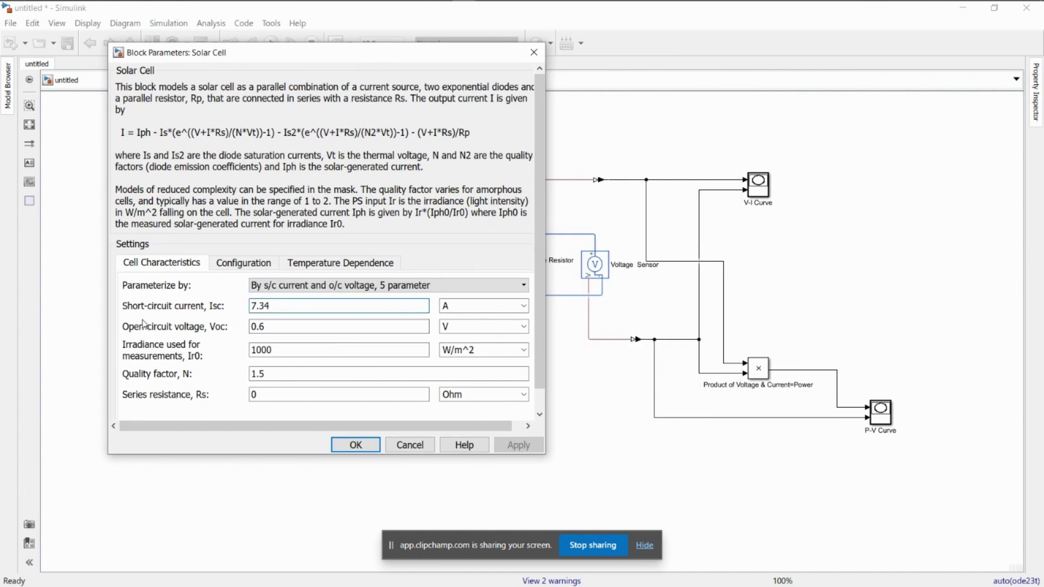
key("Tab")
key("shift+Tab")
mouse_move(488, 6)
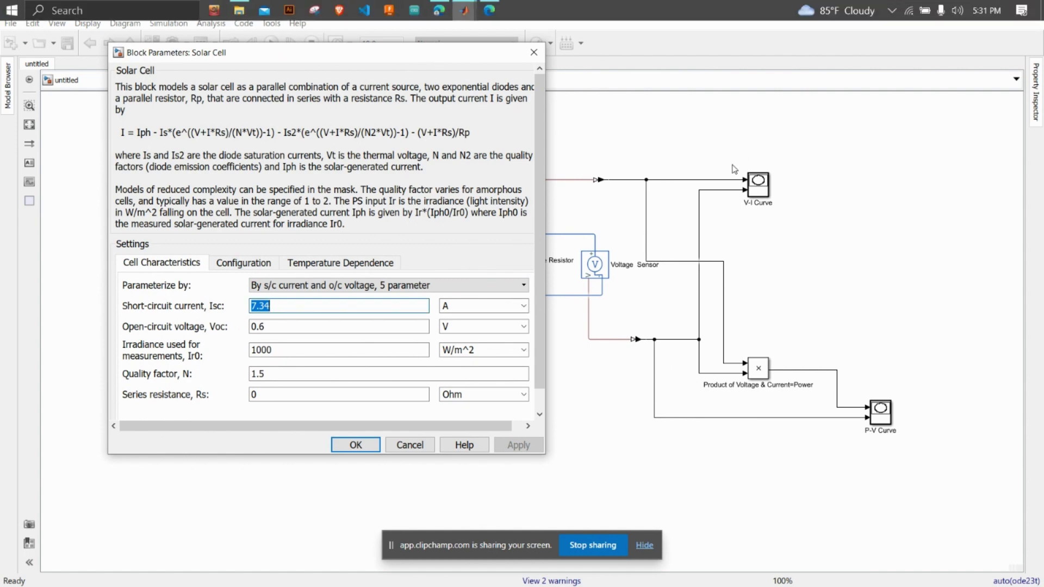
- Compare the V-I Curve block's X and Y limits with the solar cell's current and voltage ratings
left_click(680, 60)
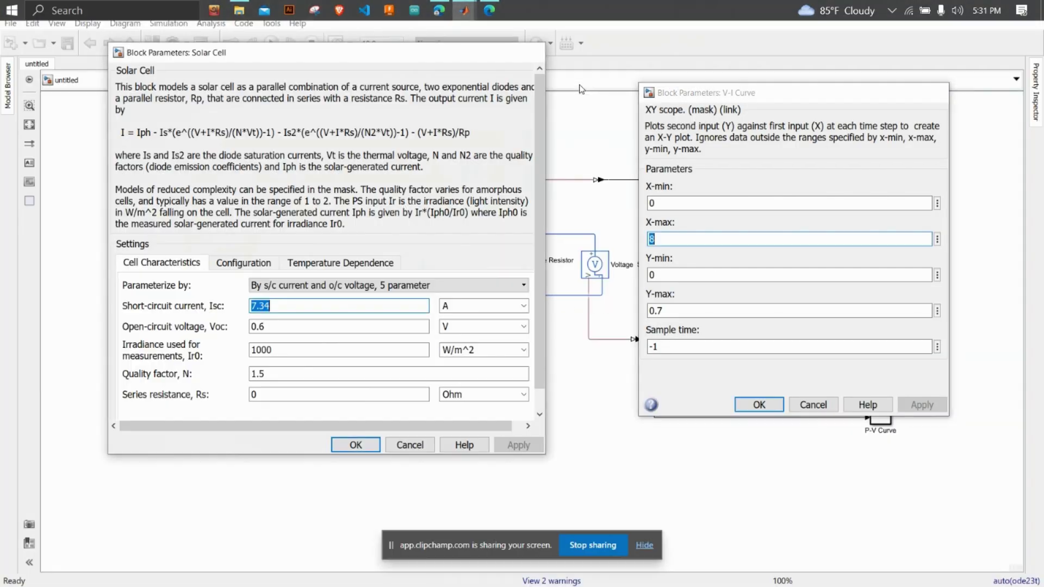
double_click(676, 200)
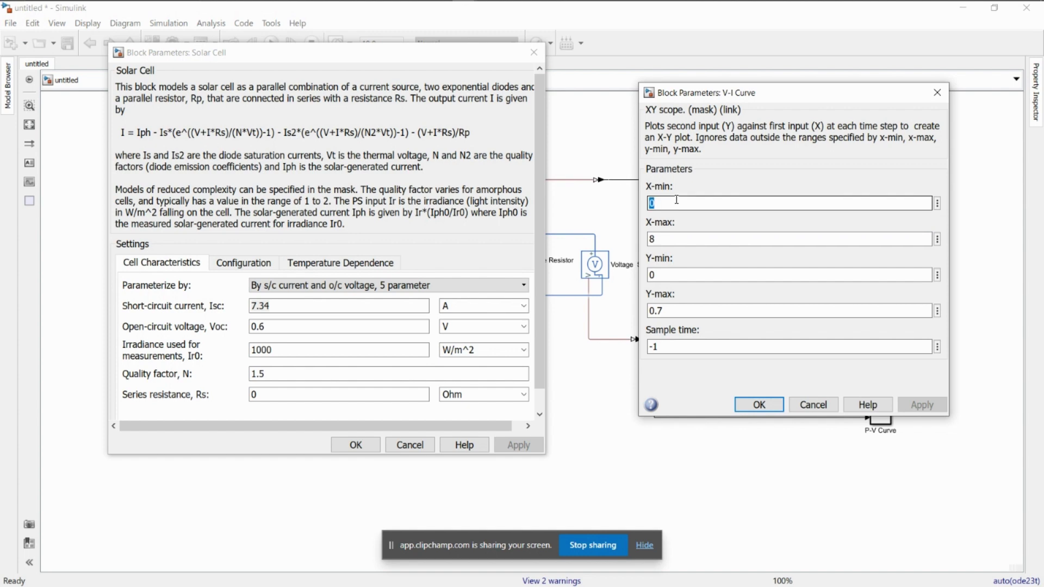
double_click(661, 238)
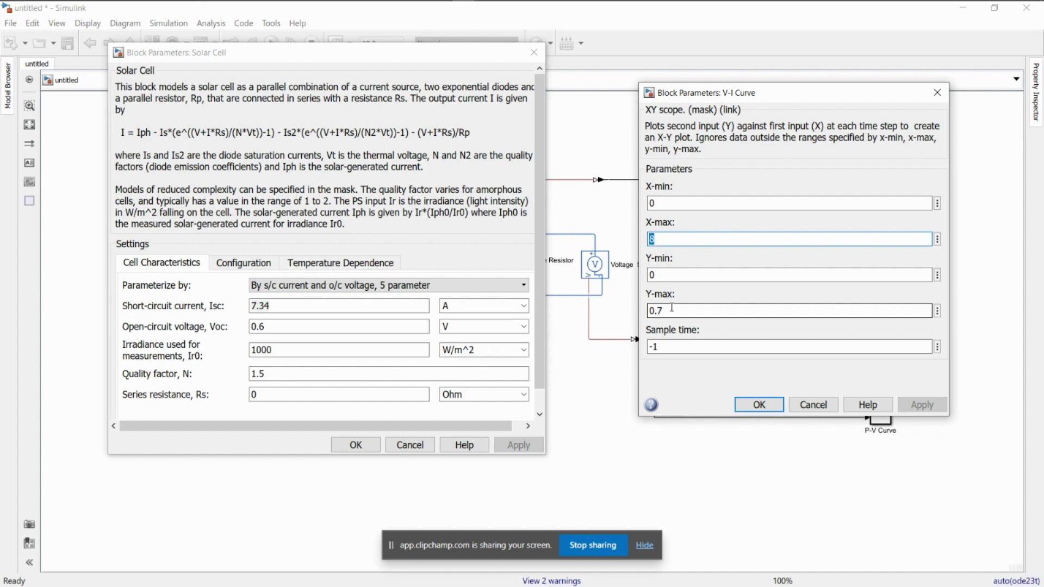
double_click(669, 277)
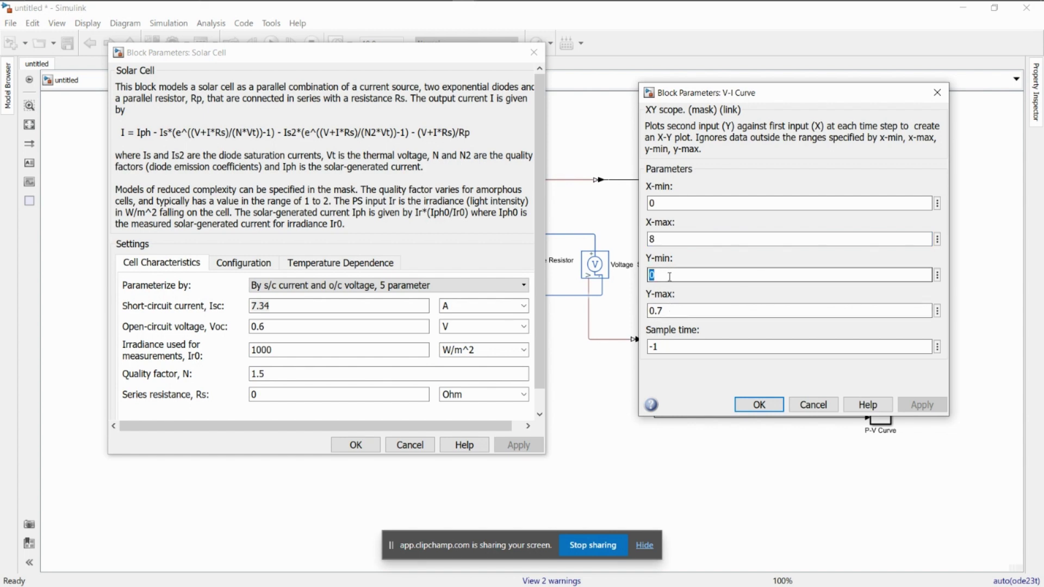
left_click_drag(816, 95, 798, 101)
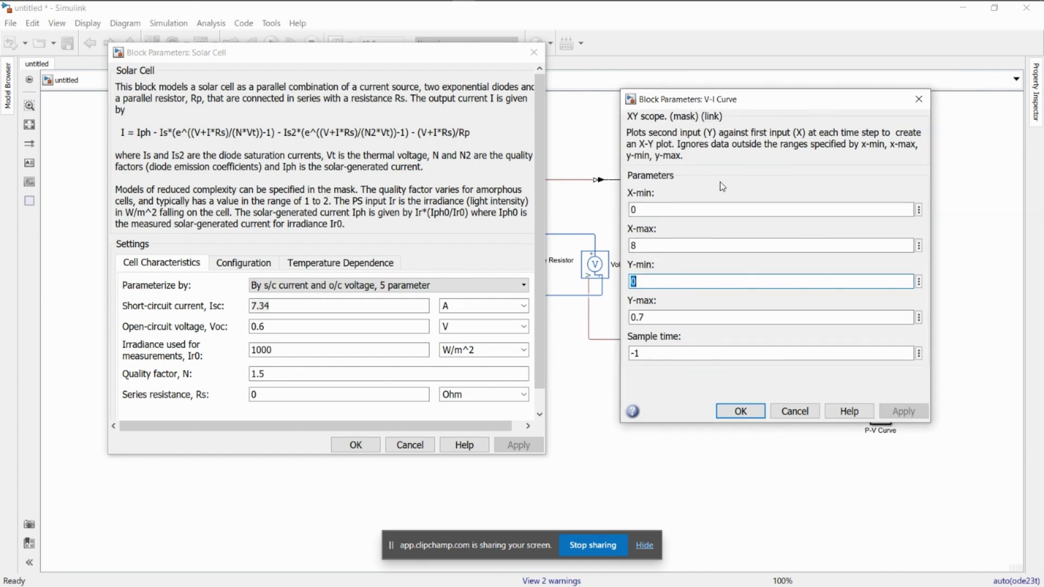
left_click(919, 210)
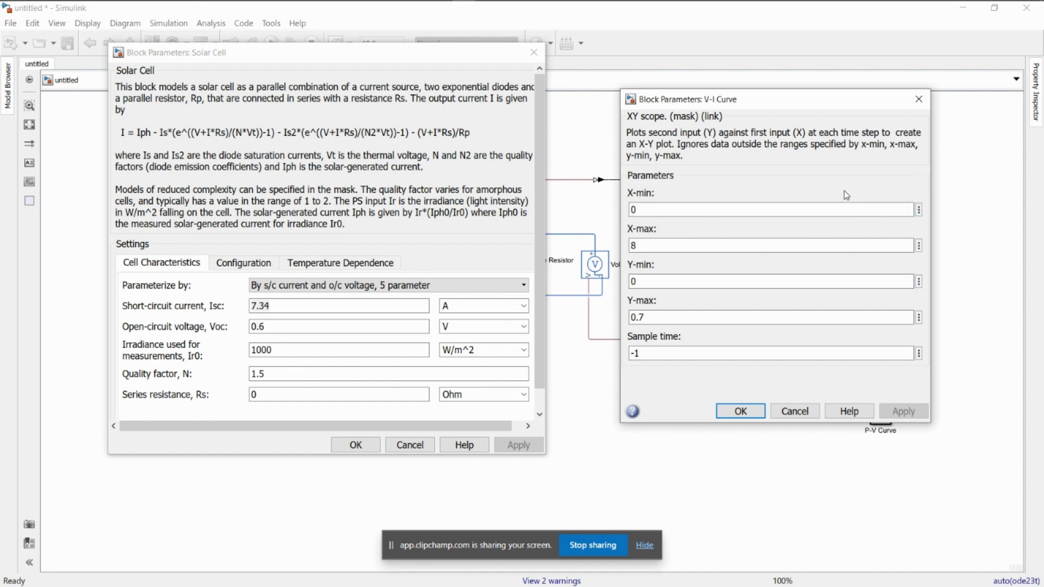
left_click(393, 549)
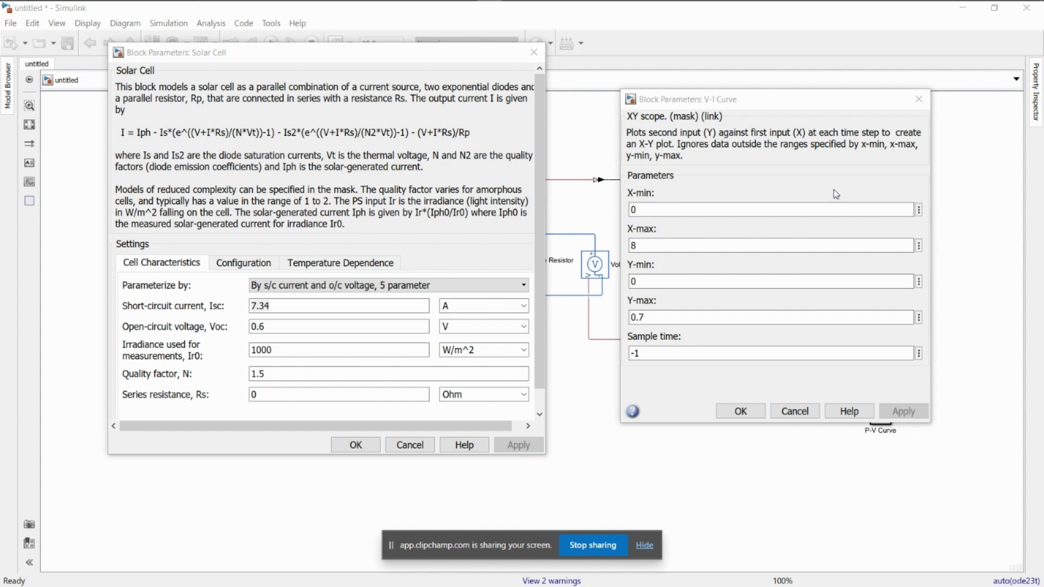
left_click_drag(859, 102, 558, 75)
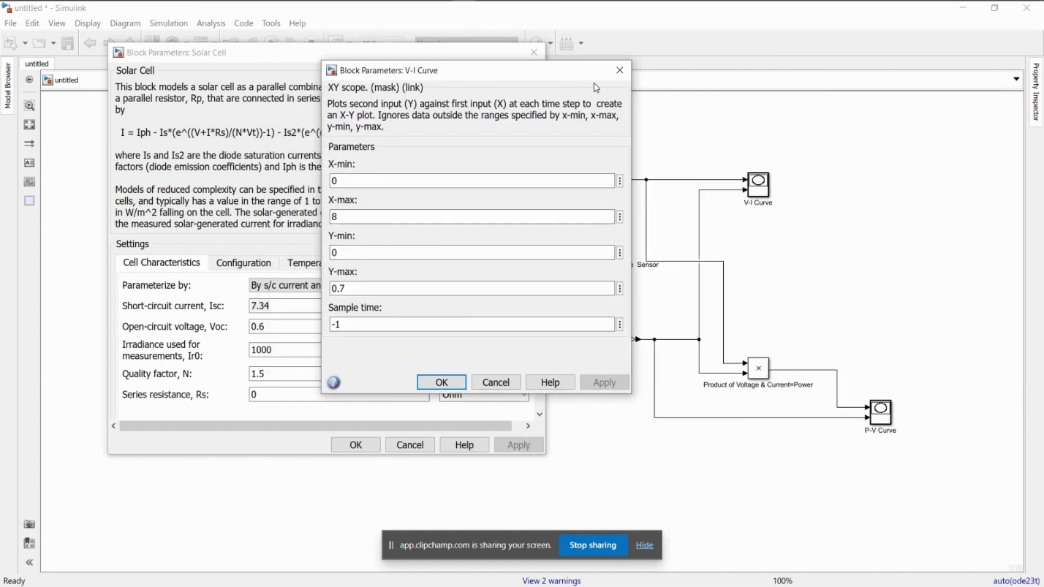
- Rename the V-I Curve block as I-V Curve
left_click(755, 204)
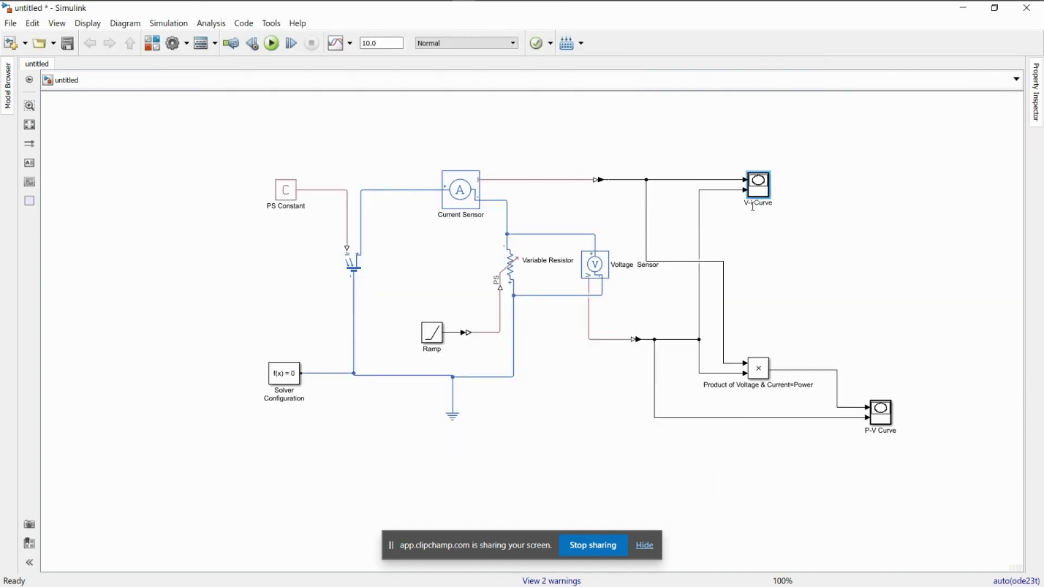
left_click_drag(754, 205, 741, 210)
key("BackSpace")
type("I-V")
left_click(827, 181)
- Delete both signal lines feeding the I-V Curve block
left_click(751, 192)
left_click(750, 191)
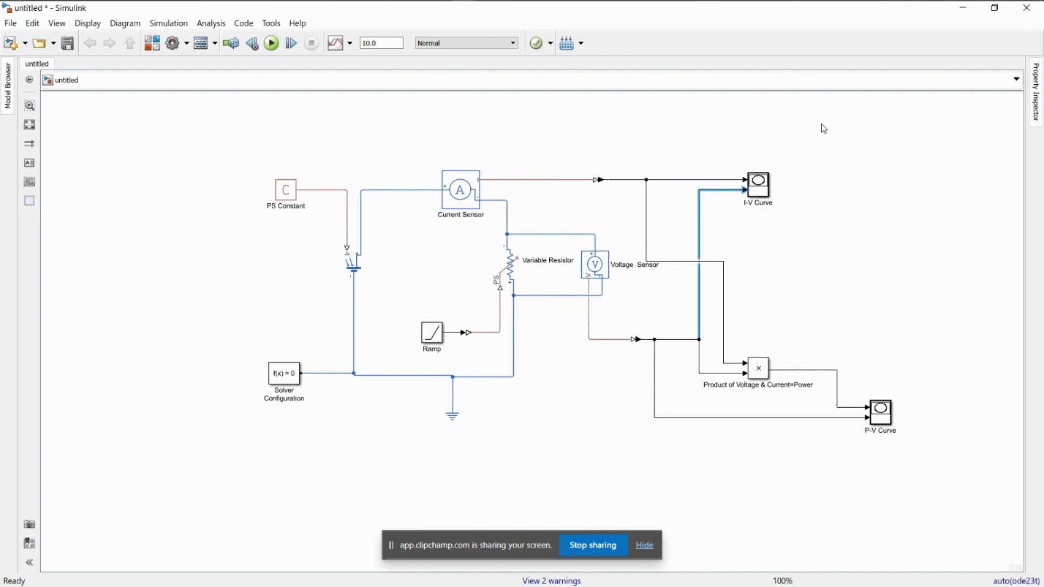
left_click(825, 128)
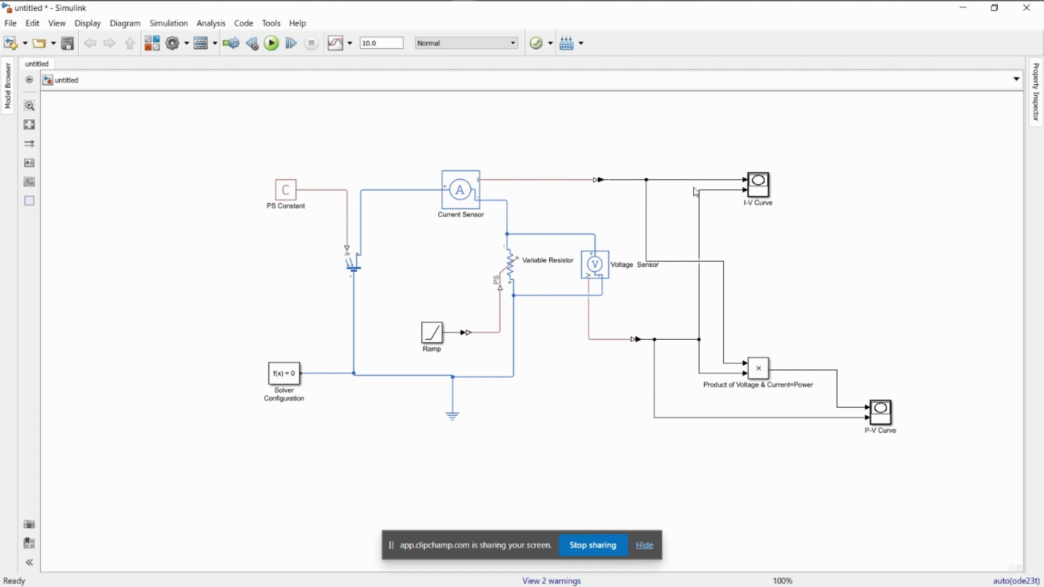
left_click(717, 180)
key("Delete")
left_click(744, 191)
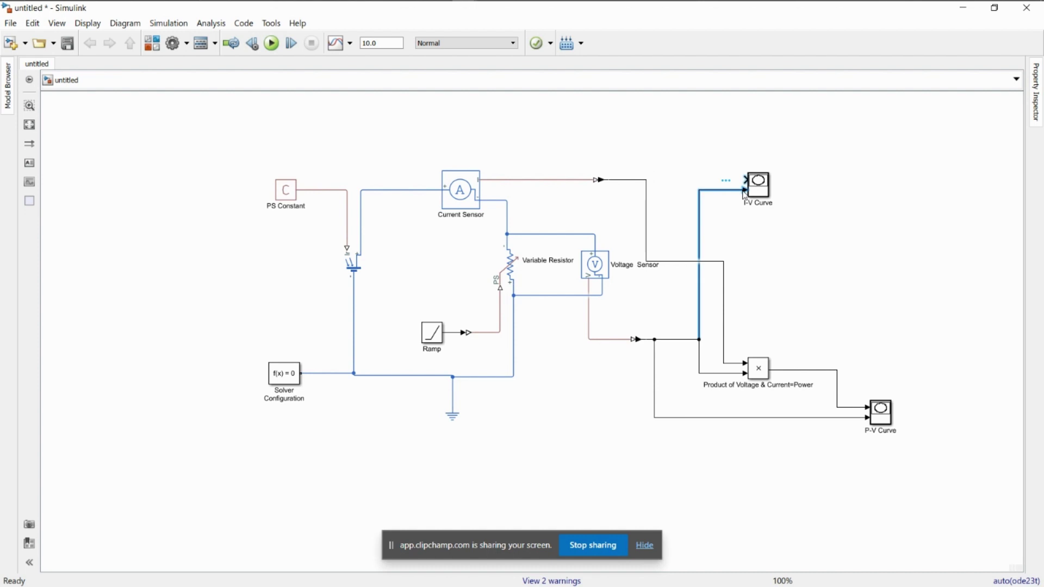
key("Delete")
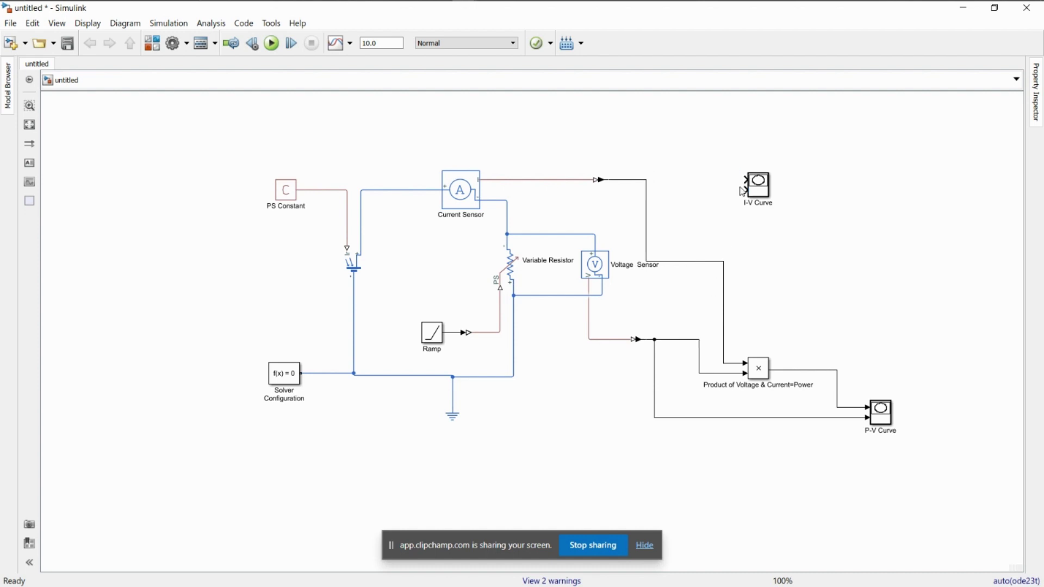
- Connect the voltage signal to the I-V Curve block's first input and the current signal to its second input
left_click_drag(745, 180, 700, 339)
mouse_move(648, 182)
left_mouse_down()
mouse_move(669, 194)
mouse_move(659, 191)
left_mouse_up()
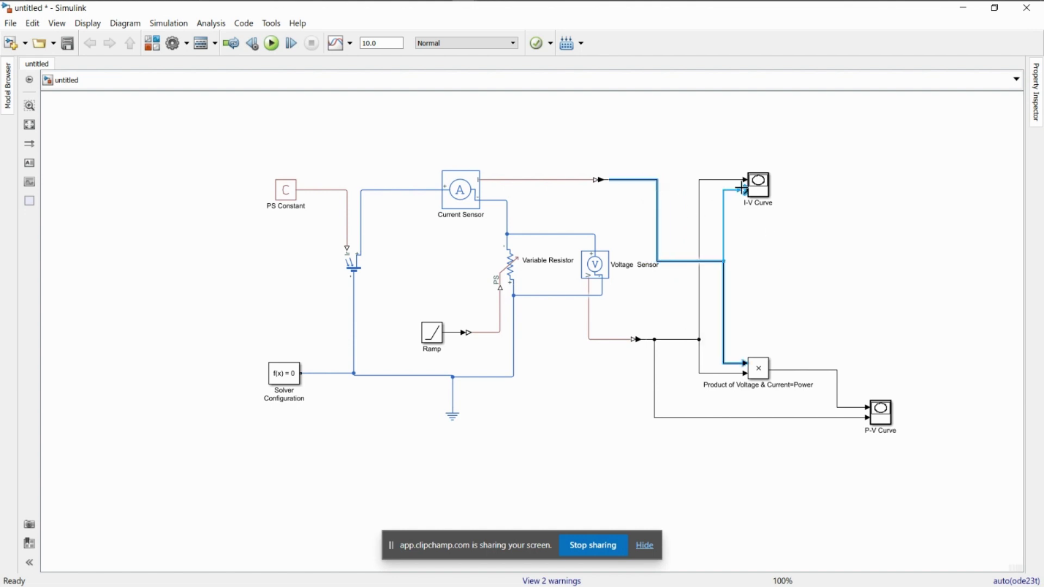
left_click_drag(744, 189, 623, 181)
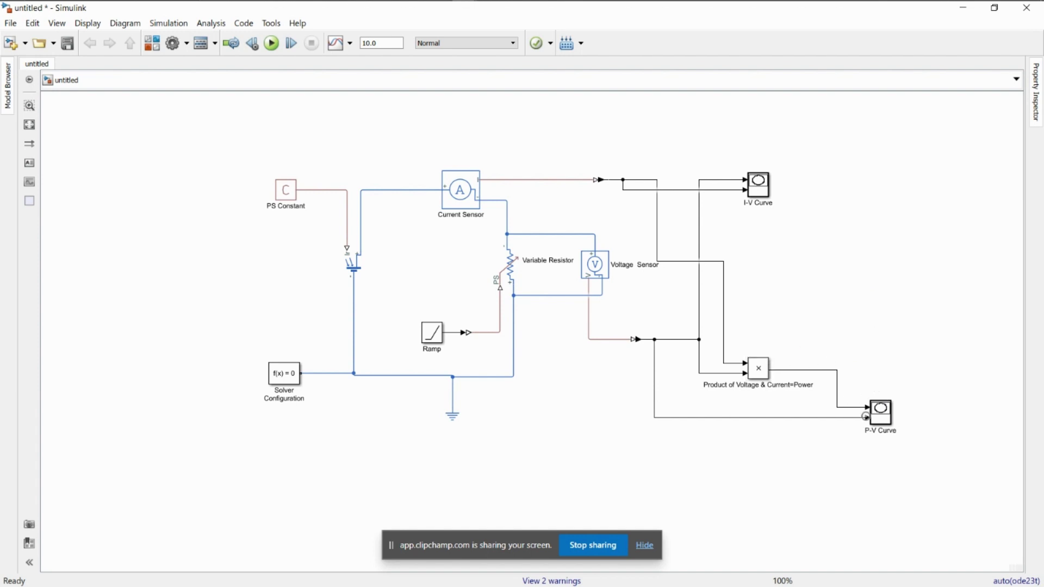
- Swap the P-V Curve block's inputs so voltage feeds the first input and the product (power) feeds the second
left_click(866, 418)
key("Delete")
left_click(852, 408)
key("Delete")
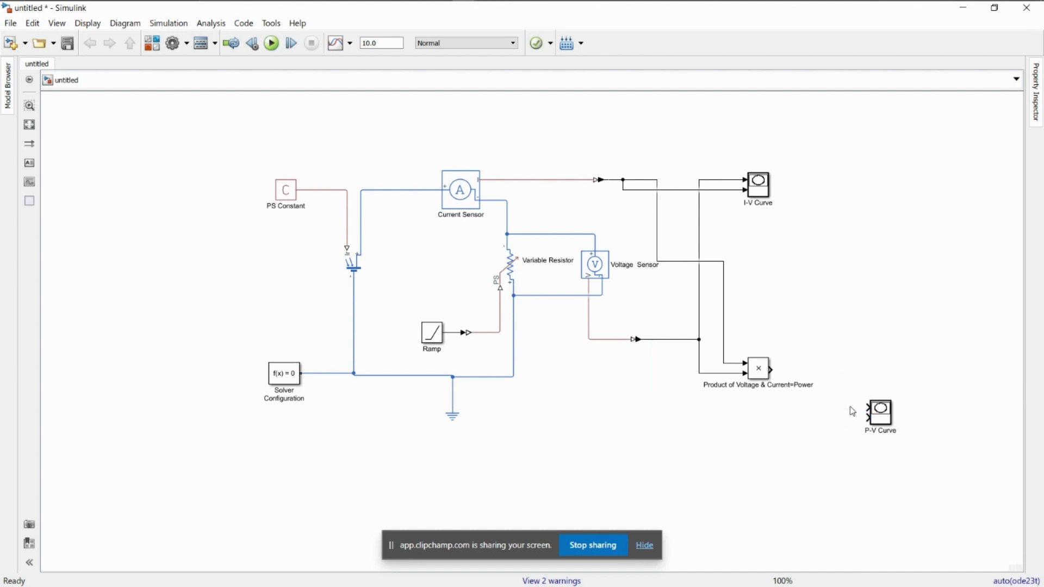
mouse_move(771, 370)
left_mouse_down()
mouse_move(853, 424)
mouse_move(868, 417)
mouse_move(737, 438)
mouse_move(655, 340)
left_mouse_up()
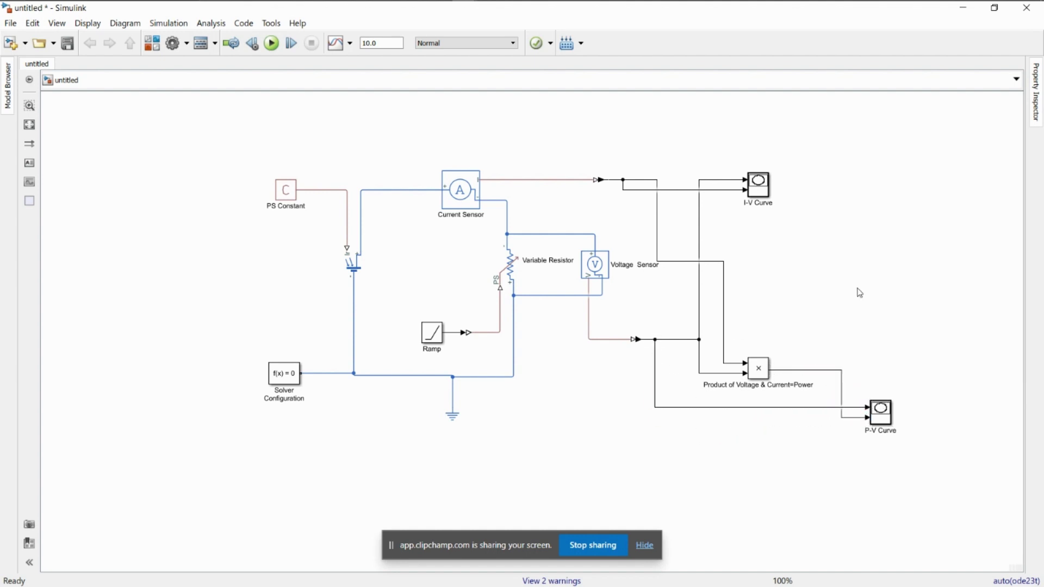
- Review the axis limits of the I-V Curve and P-V Curve blocks, closing each block's parameters
left_click(767, 193)
double_click(767, 188)
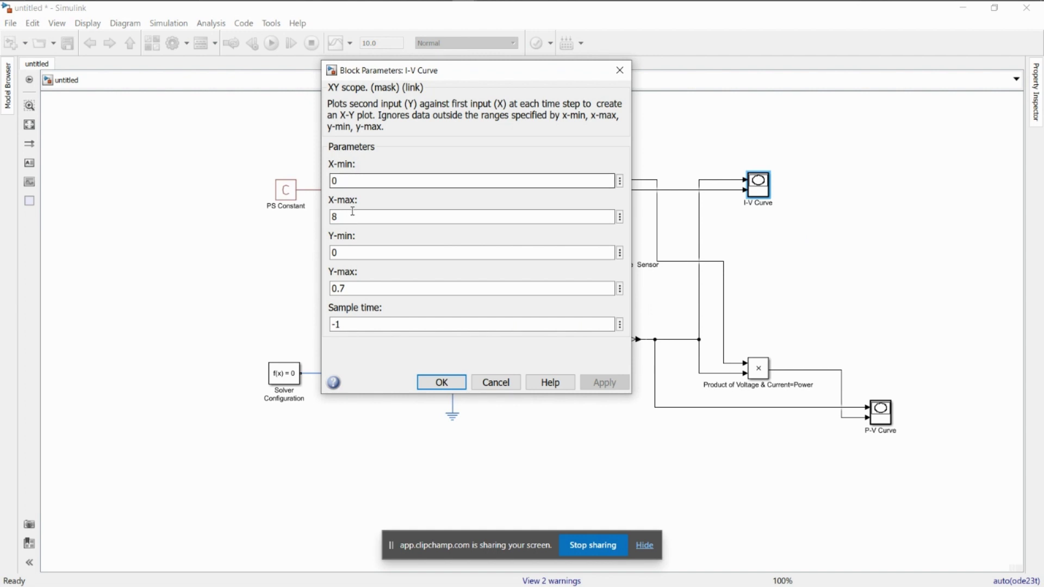
left_click_drag(462, 73, 514, 122)
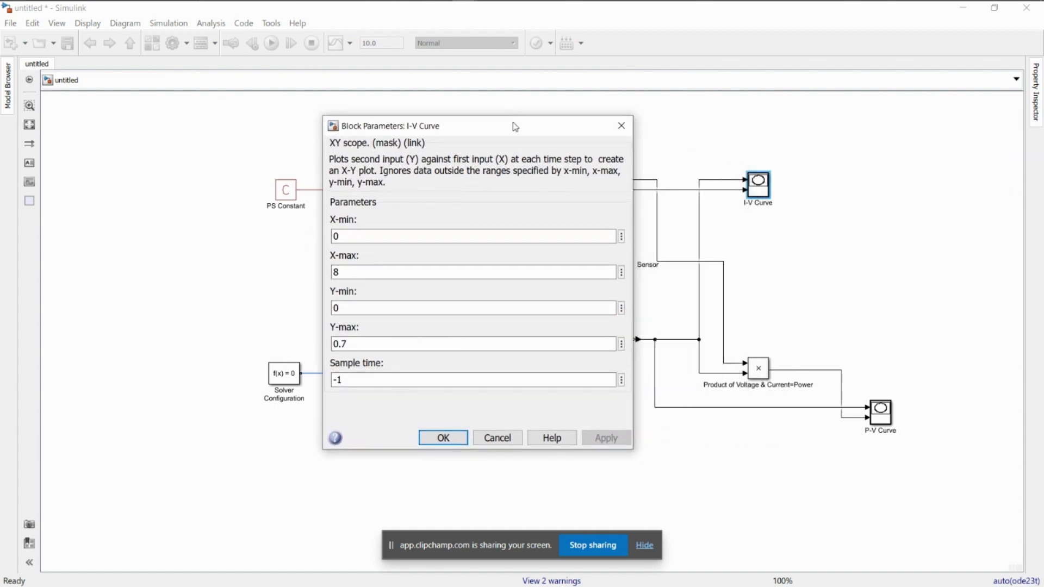
left_click(621, 126)
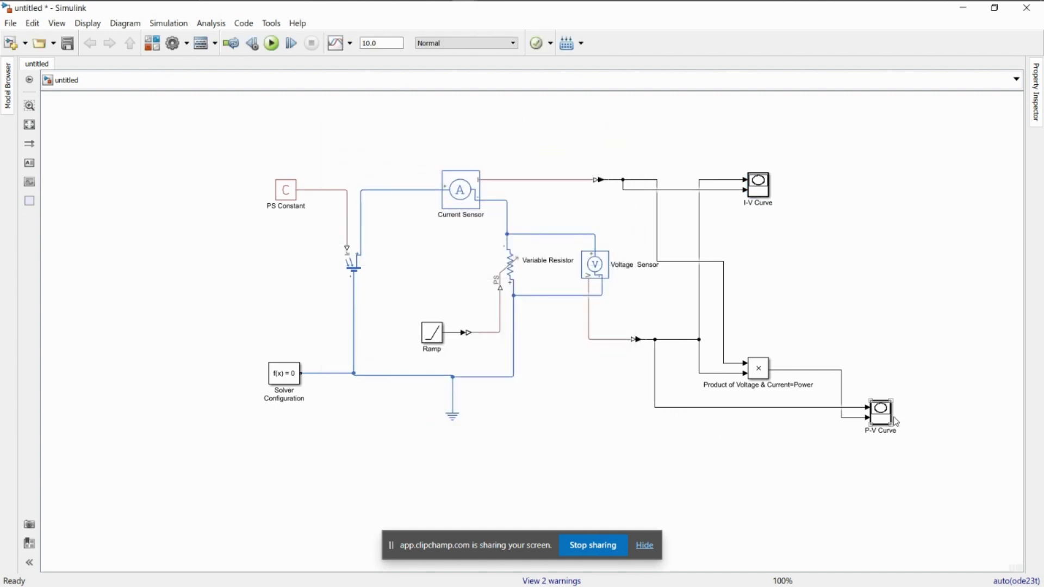
double_click(893, 420)
left_click_drag(767, 253, 753, 168)
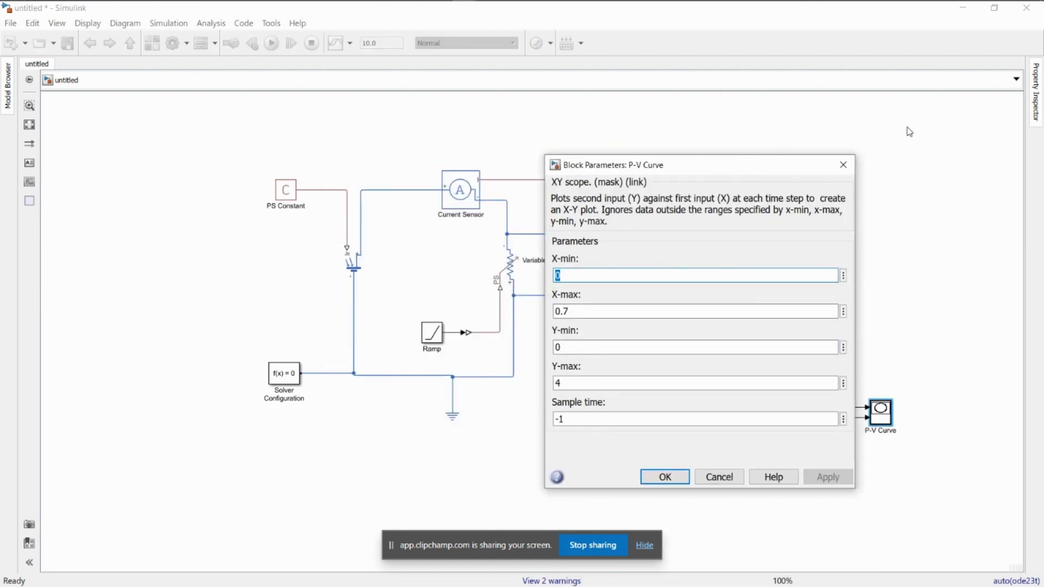
left_click(844, 165)
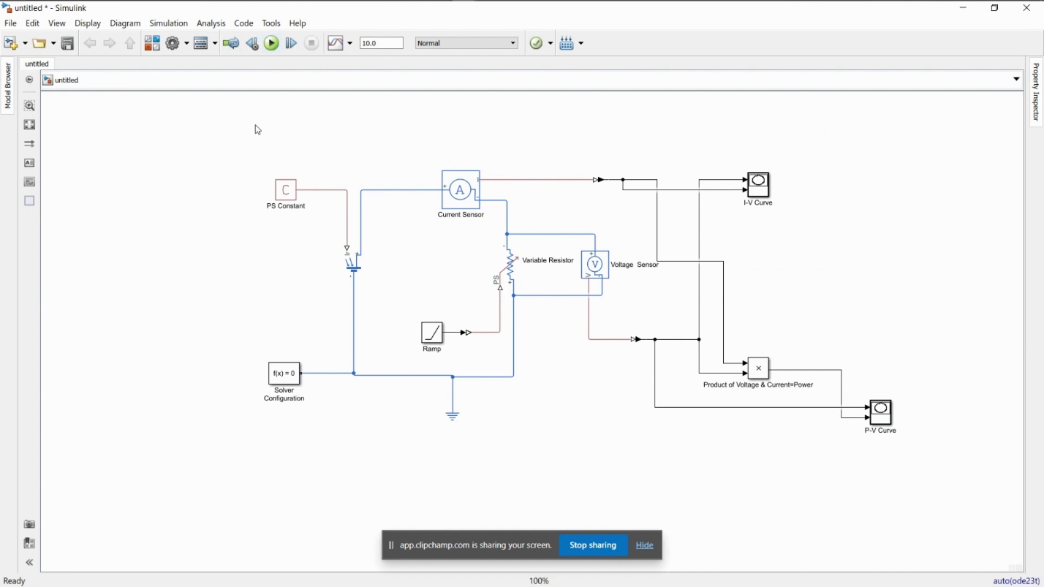
- Run the simulation with the rewired graphs and move the P-V Curve plot window aside for viewing
key("ctrl+t")
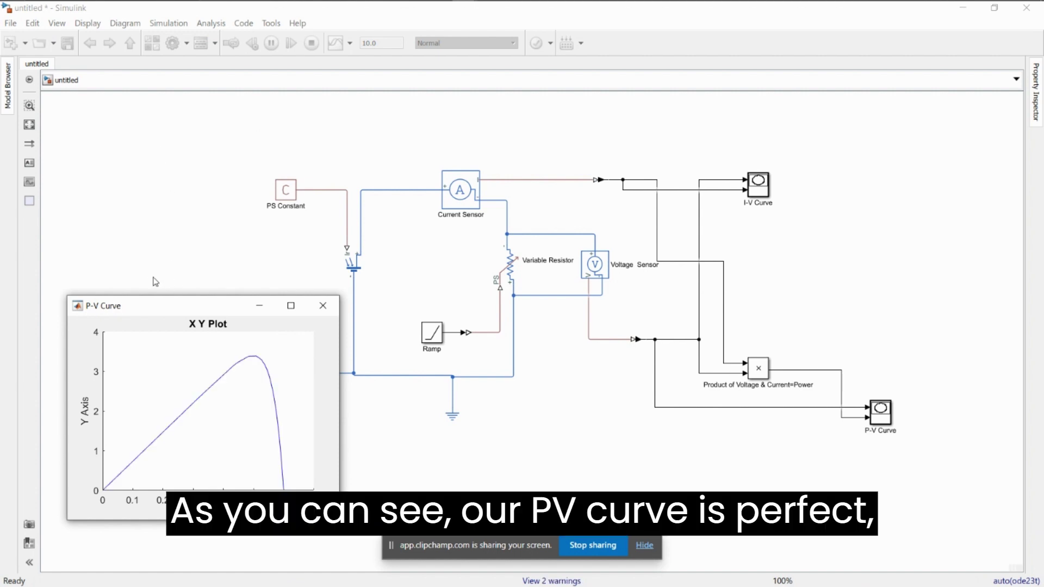
mouse_move(154, 306)
left_mouse_down()
mouse_move(467, 308)
mouse_move(456, 311)
left_mouse_up()
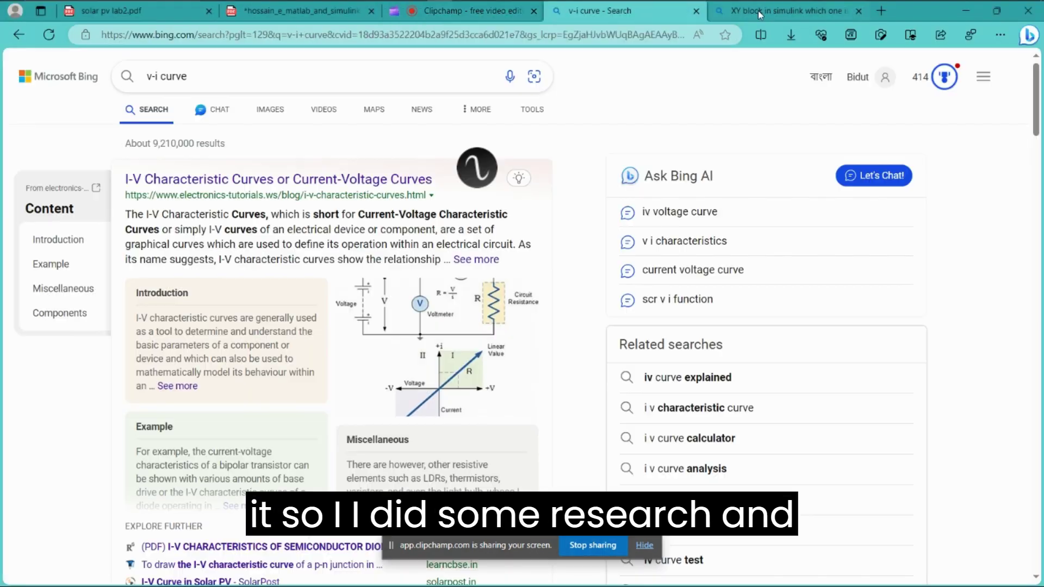
- Switch to the web browser and close the v-i curve and XY block search tabs
left_click(700, 12)
left_click(392, 79)
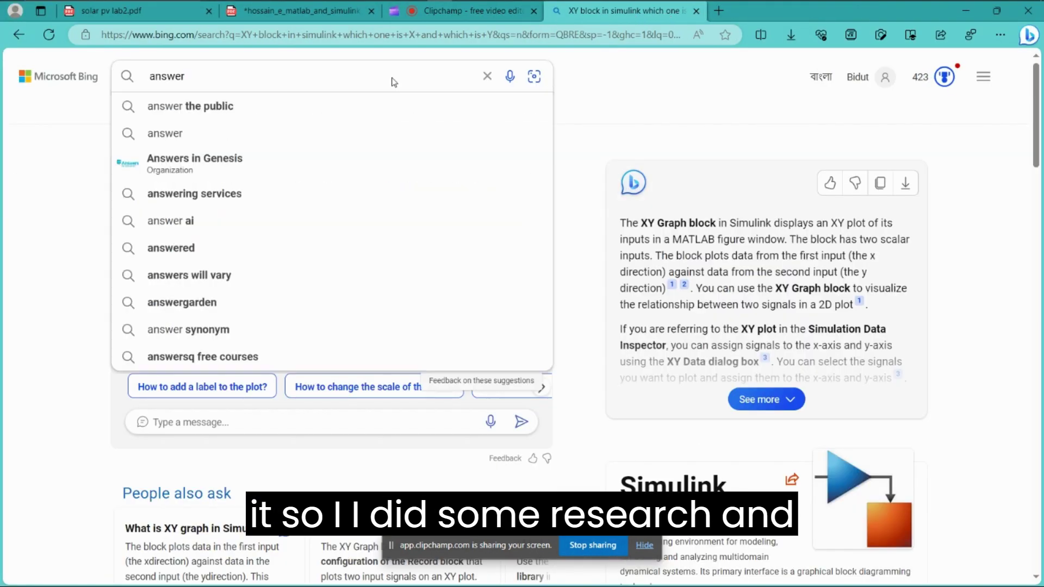
key("BackSpace")
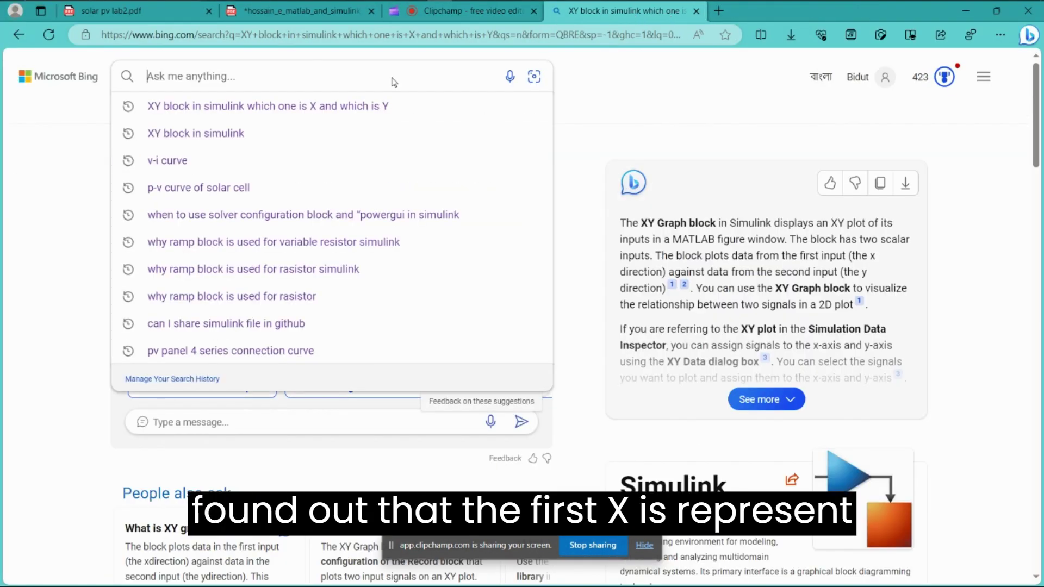
left_click(696, 11)
- Search the web in a new tab for "xy block in simulink which one is x and which is y"
key("ctrl+t")
left_click(455, 35)
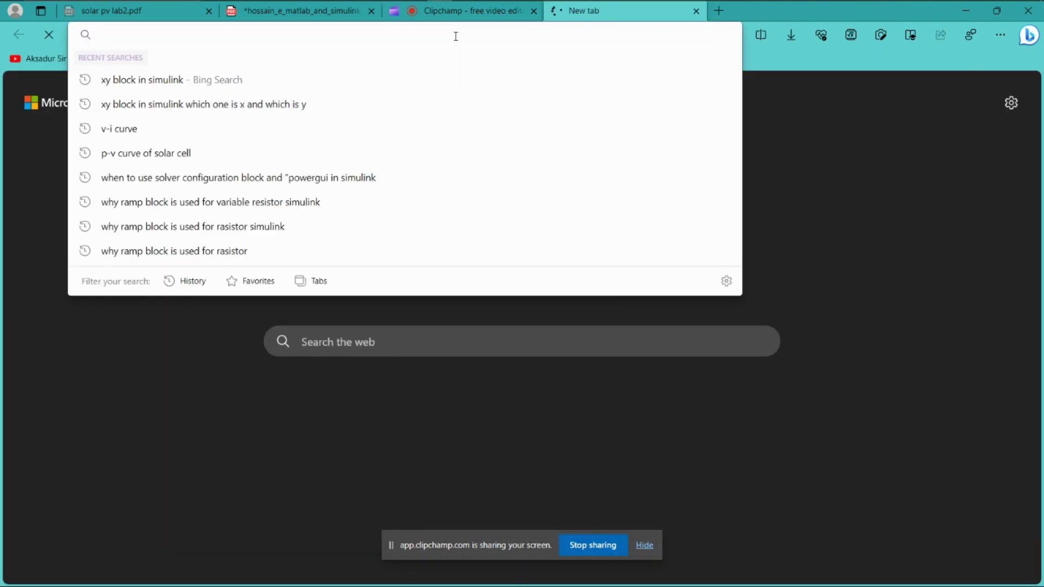
type("XY")
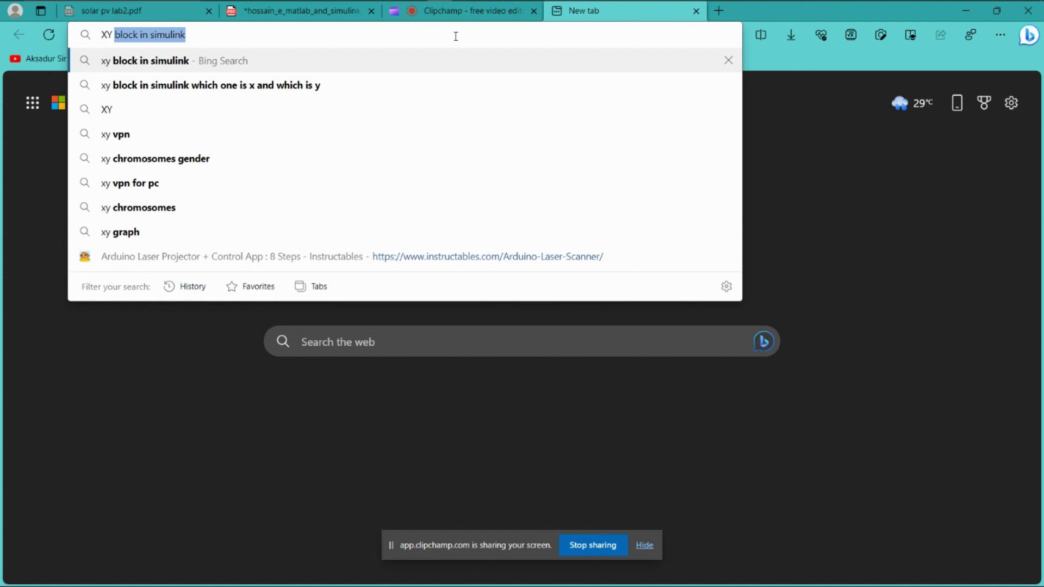
type(" block")
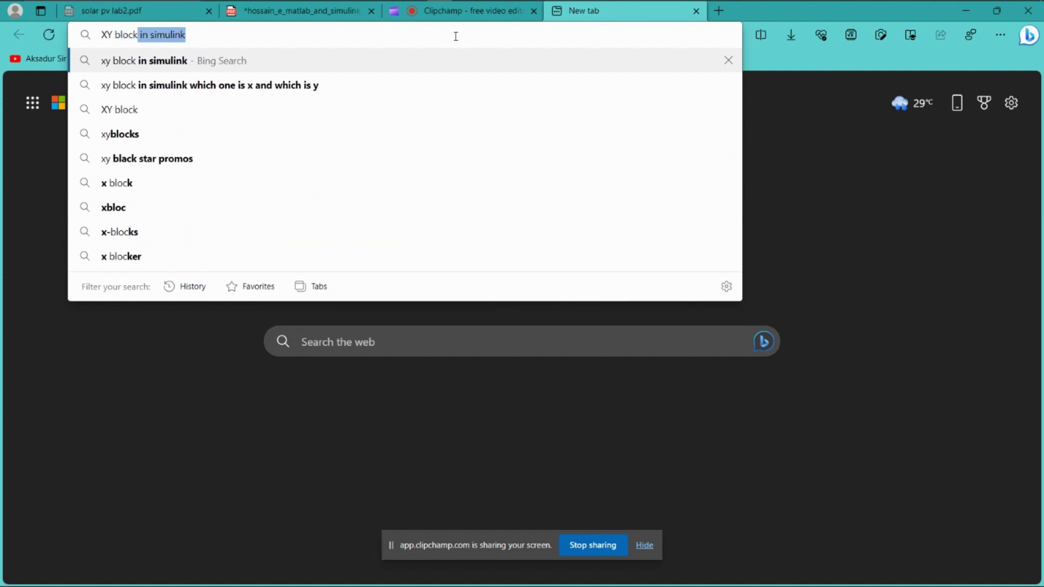
type(" in simulink w")
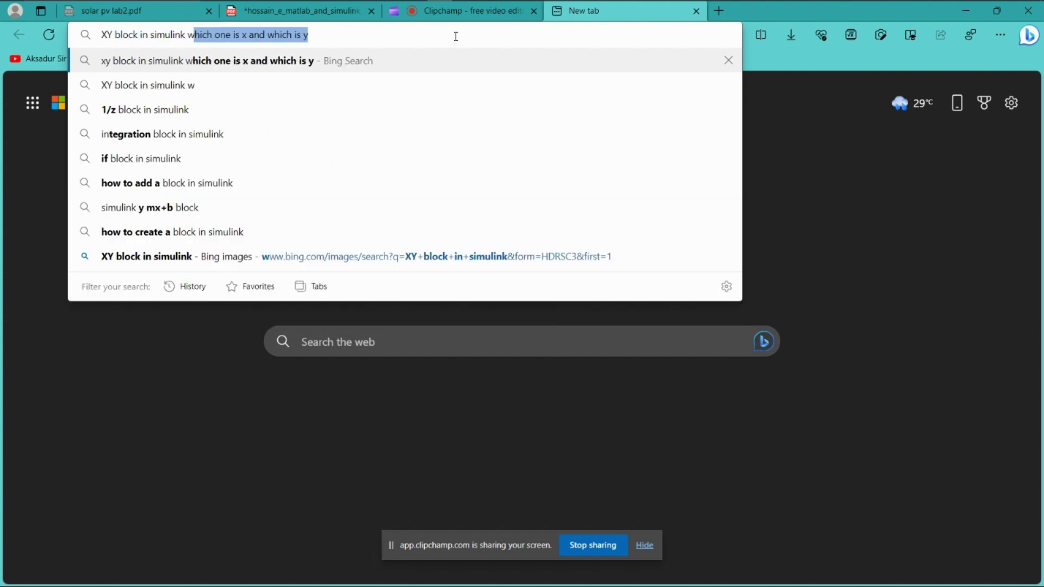
key("Return")
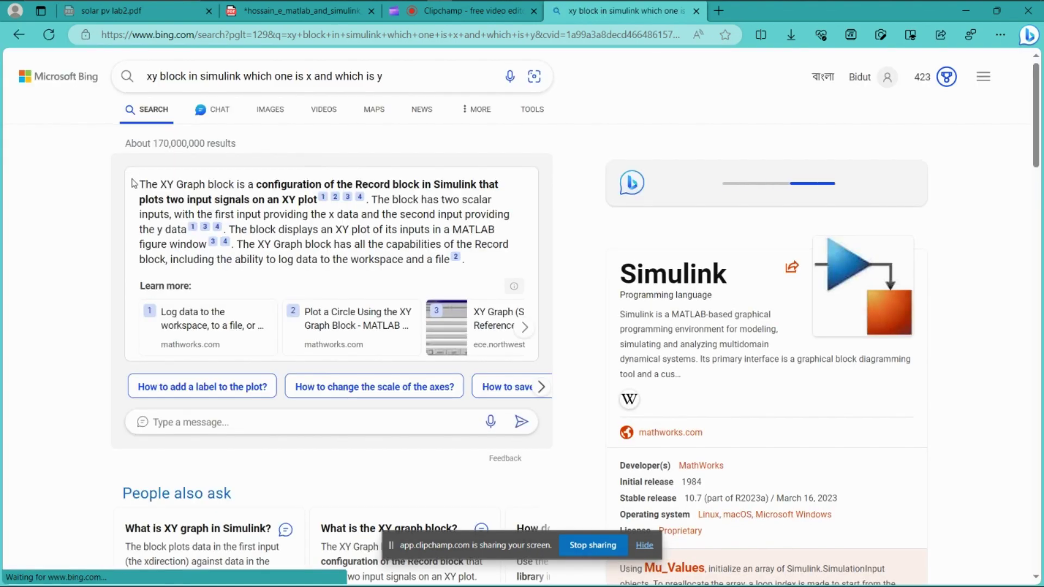
- Read the answer on XY Graph inputs, look through the MathWorks Record block page it cites, and close that page
left_click_drag(132, 184, 116, 227)
left_click(117, 225)
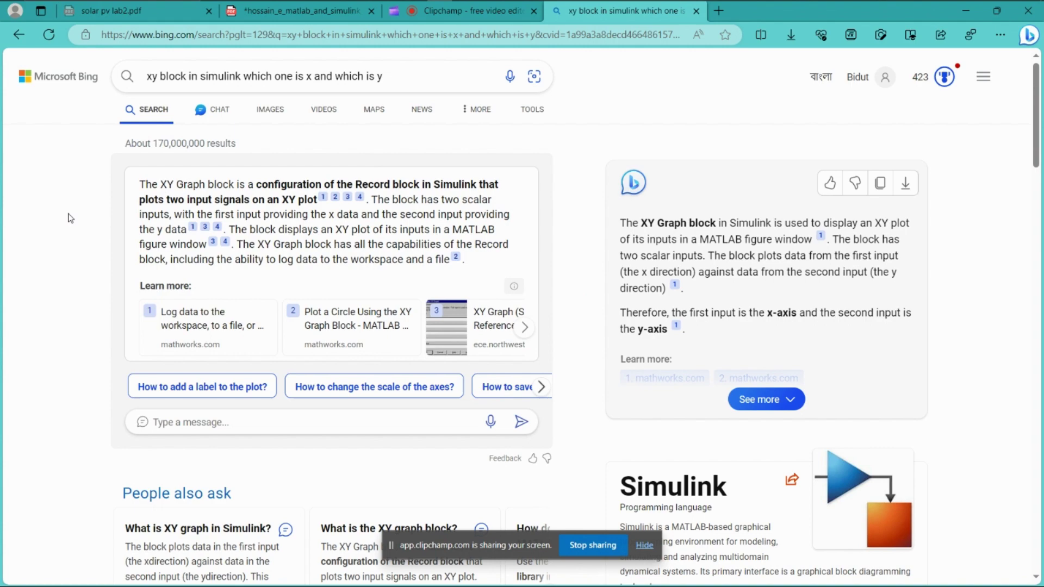
left_click(161, 216)
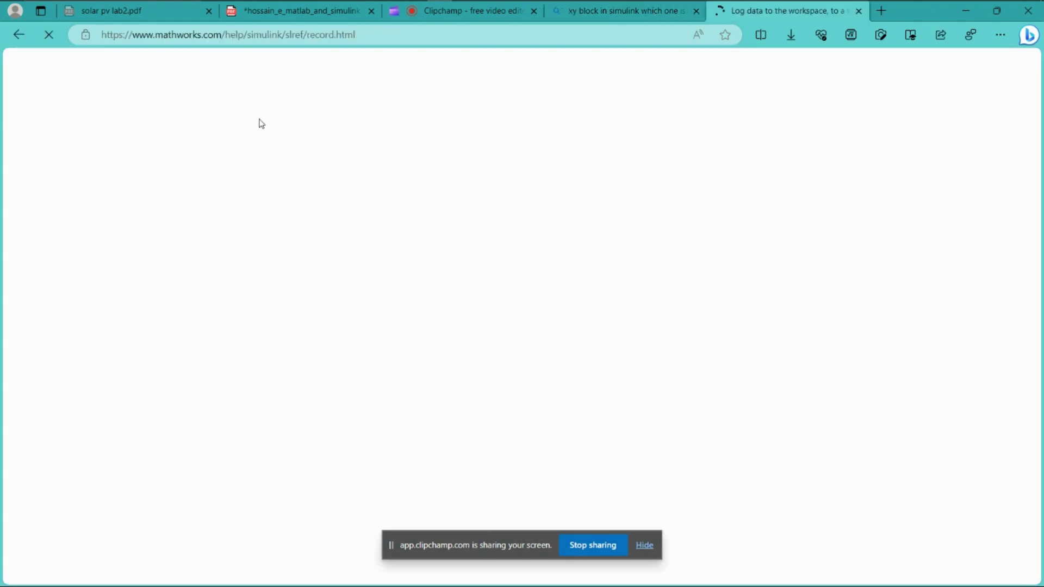
scroll(282, 264, "down", 10)
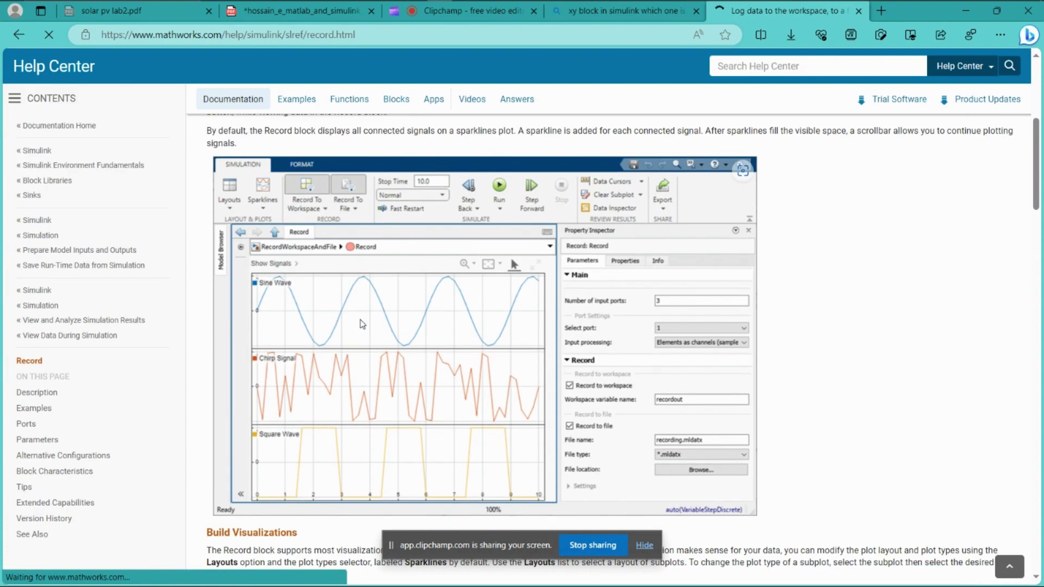
scroll(566, 255, "up", 10)
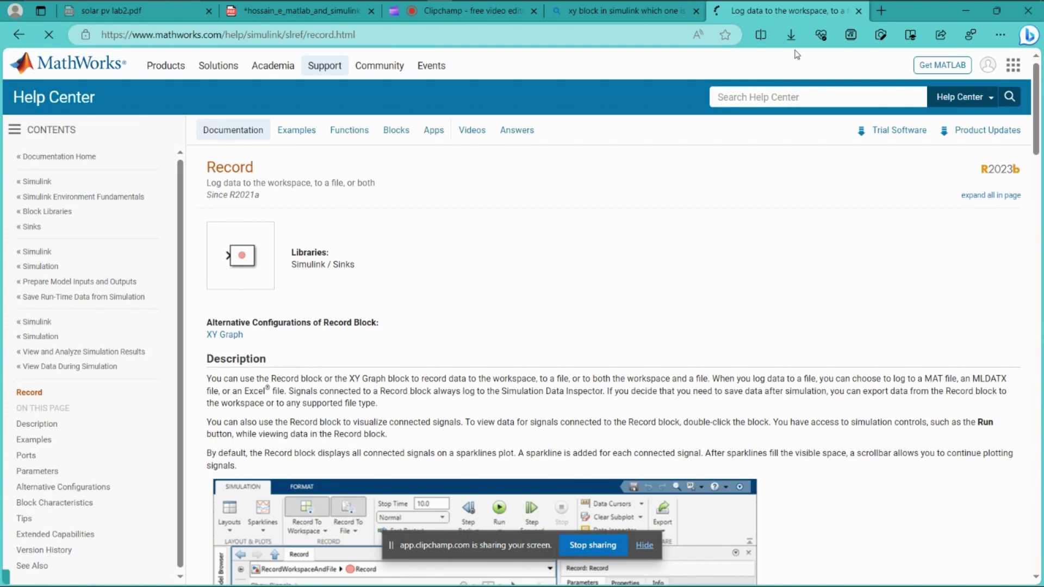
left_click(858, 11)
- Close the I-V Curve and P-V Curve plot windows and switch back to the untitled Simulink model
left_click(445, 10)
mouse_move(463, 10)
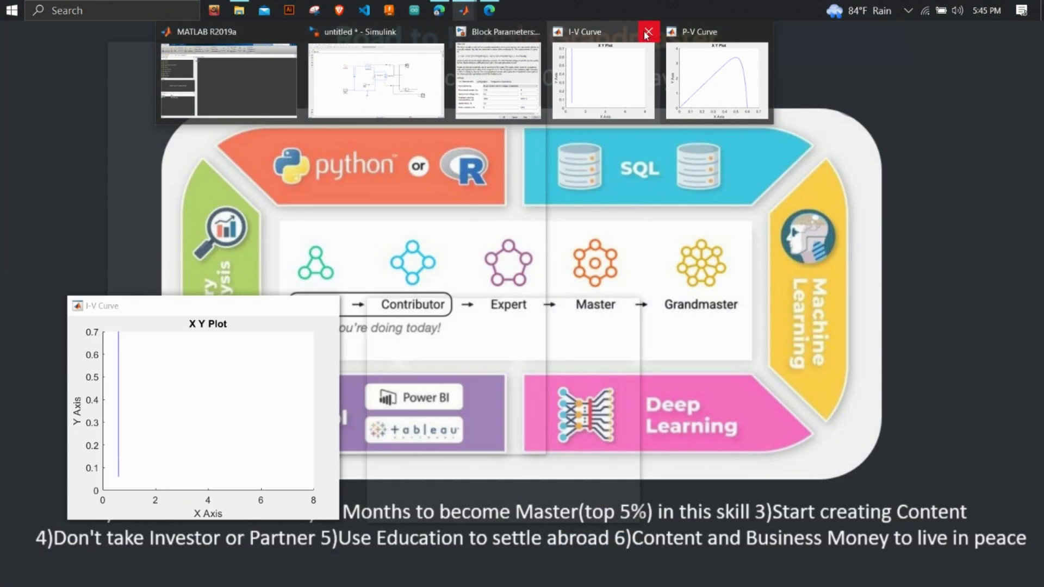
left_click(647, 32)
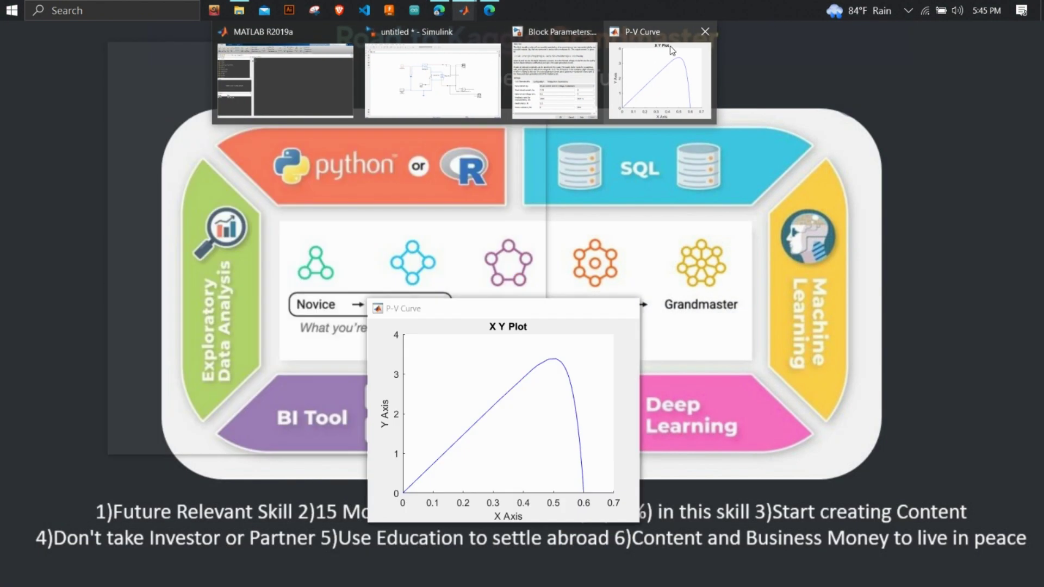
left_click(699, 32)
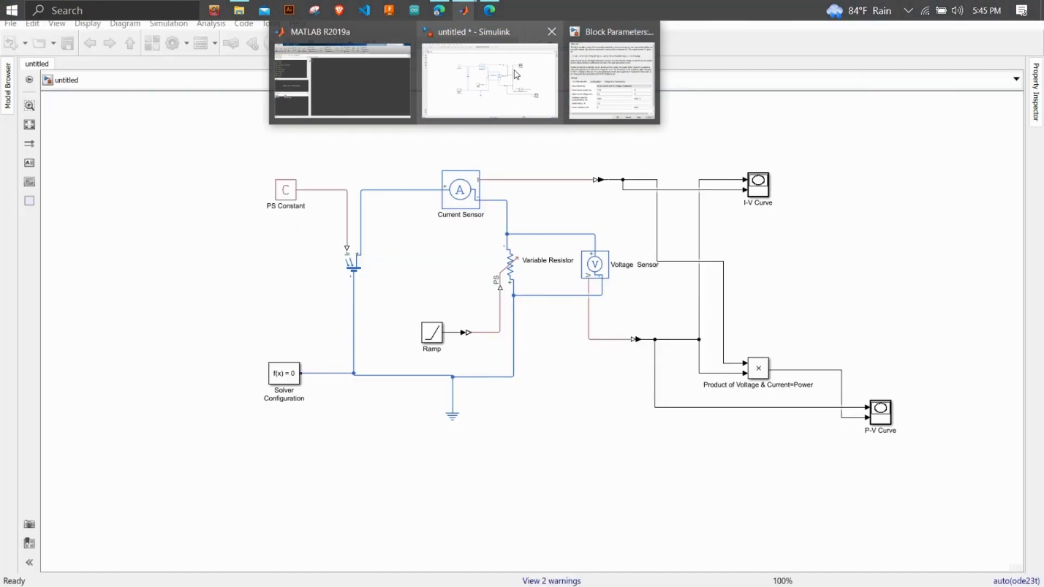
left_click(490, 82)
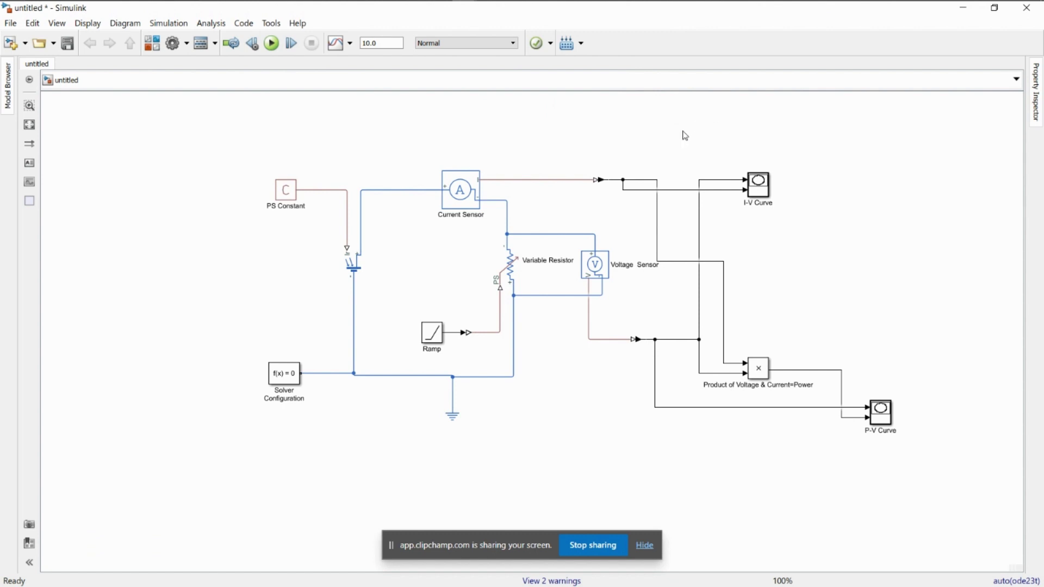
left_click(760, 184)
left_click(800, 148)
left_click(647, 342)
left_click(667, 352)
left_click(760, 183)
left_click(630, 200)
- Run the simulation, place the P-V Curve and I-V Curve plots side by side for comparison, and close both
left_click(270, 43)
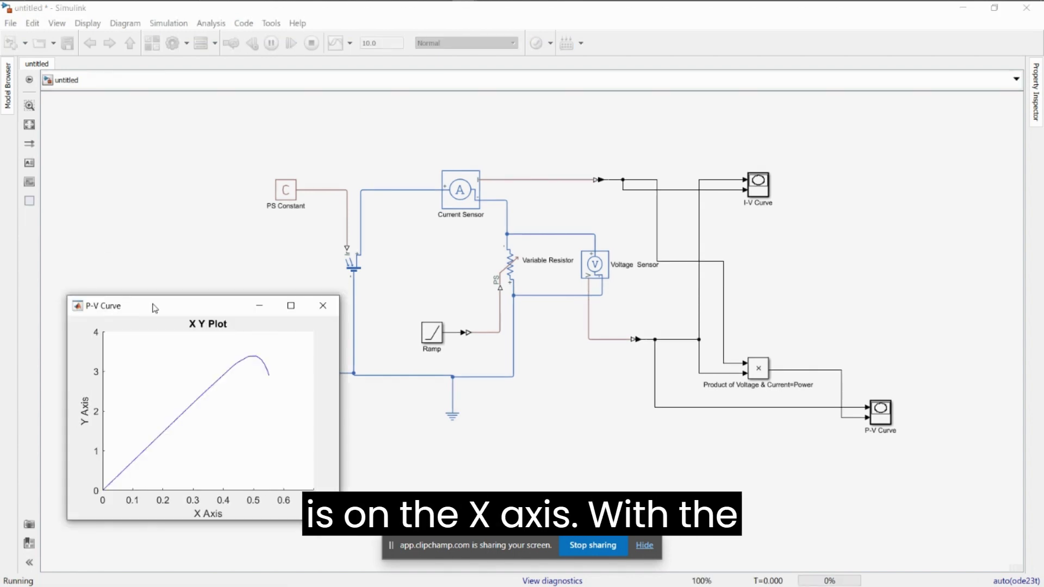
left_click_drag(157, 309, 496, 303)
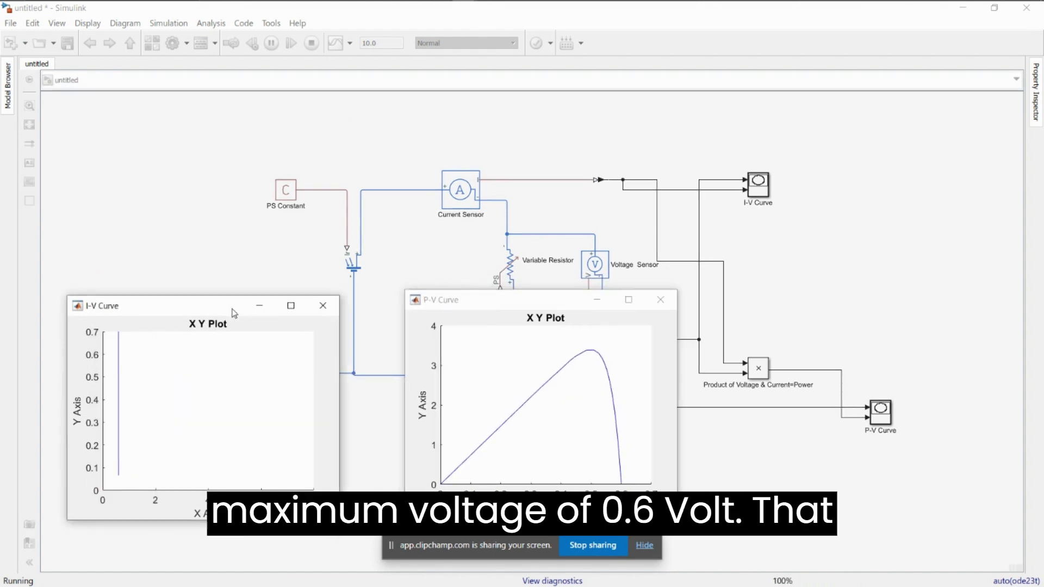
left_click_drag(232, 308, 231, 292)
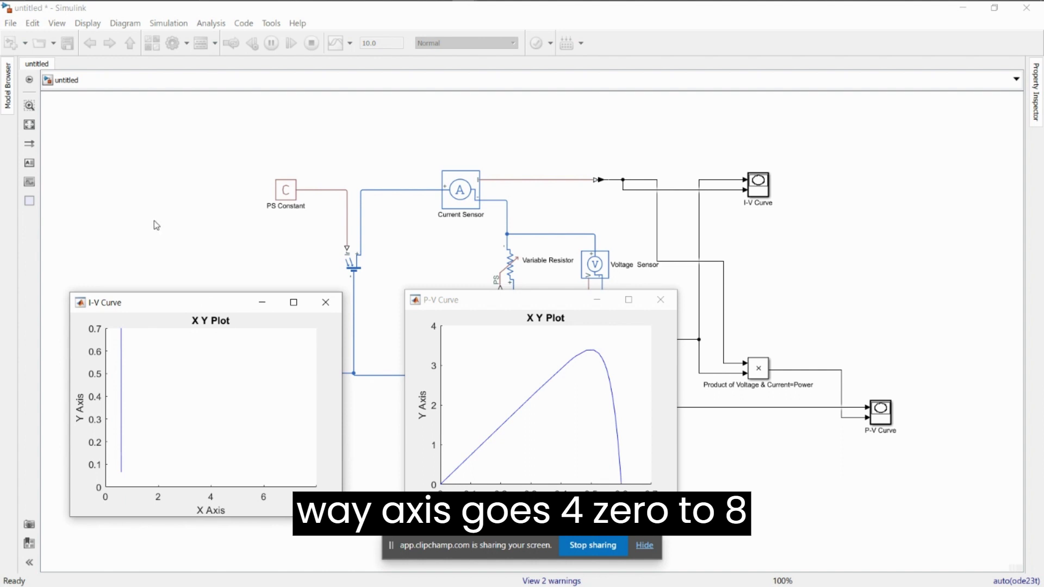
left_click(326, 302)
left_click(661, 300)
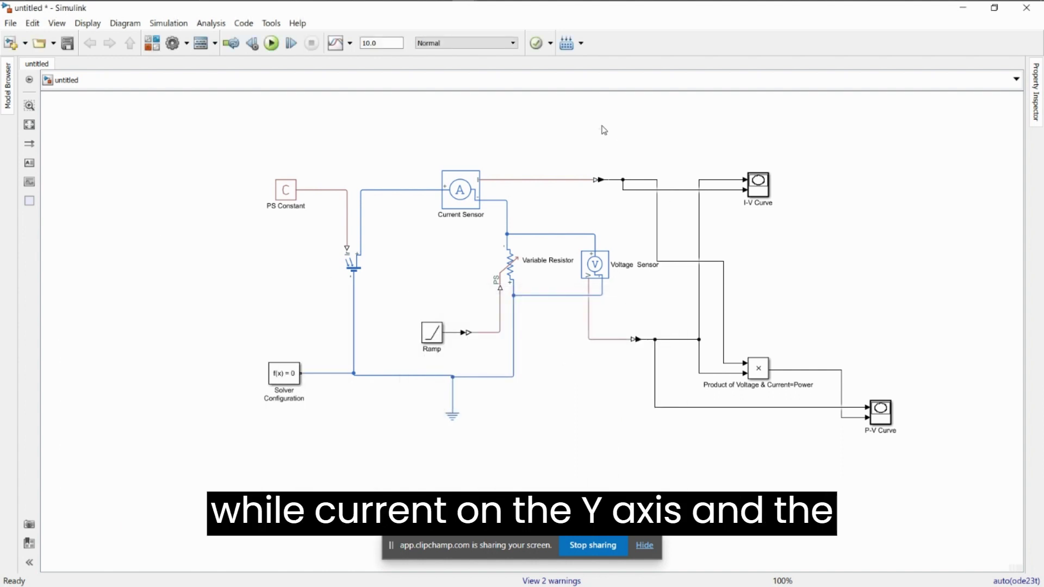
- Check the Current Sensor's parameters and the Solar Cell's short-circuit current, closing each dialog without changes
double_click(456, 193)
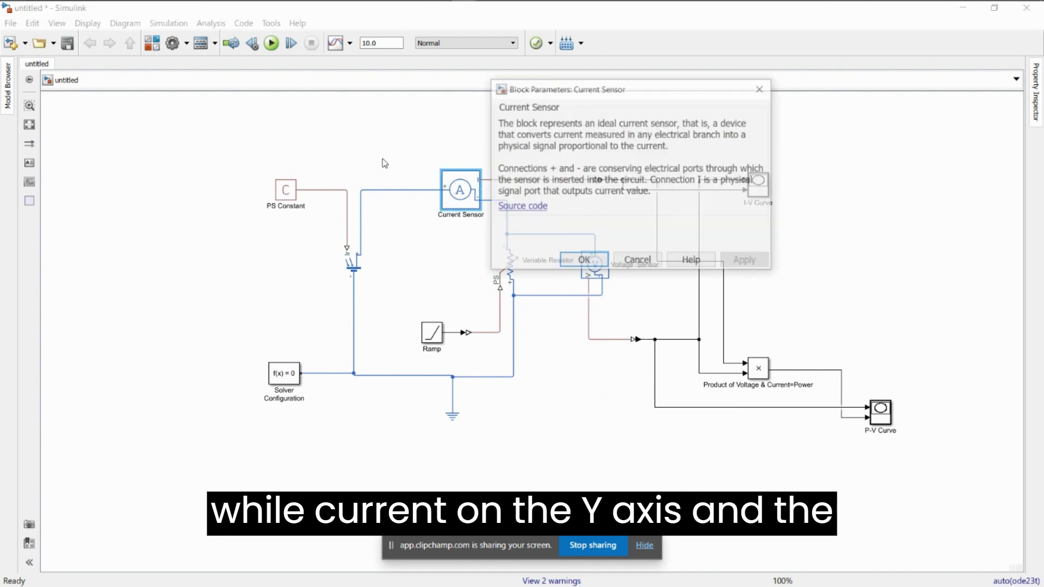
key("Escape")
double_click(353, 264)
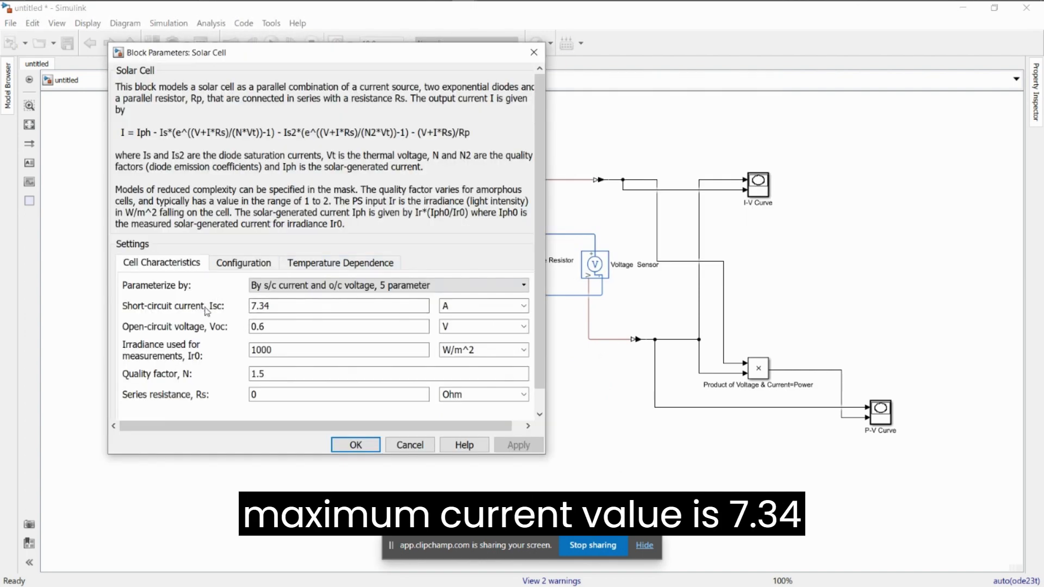
left_click(533, 52)
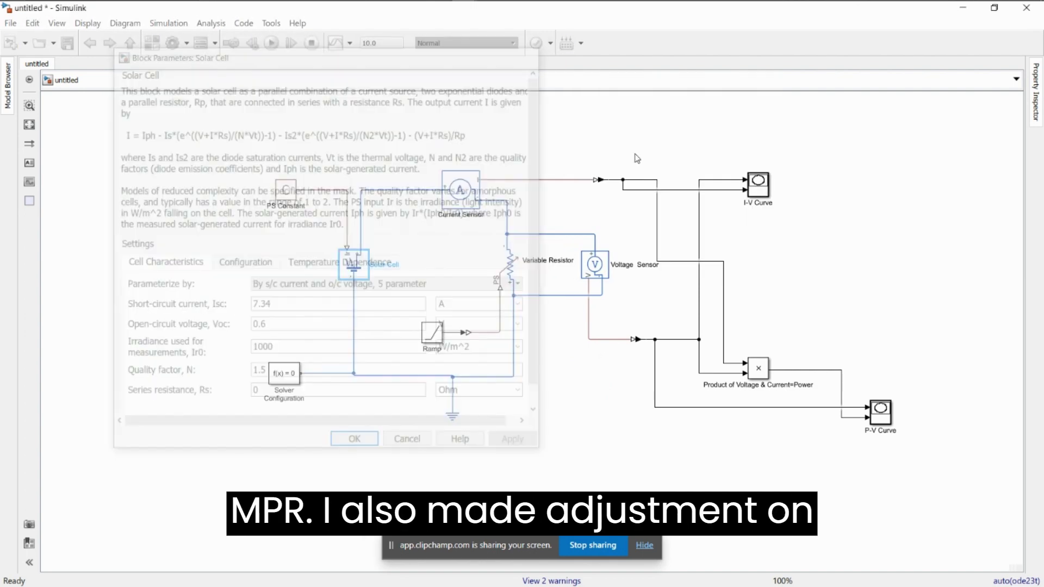
- Set the I-V Curve block's Y-max to 8 to suit current on the vertical axis
double_click(758, 185)
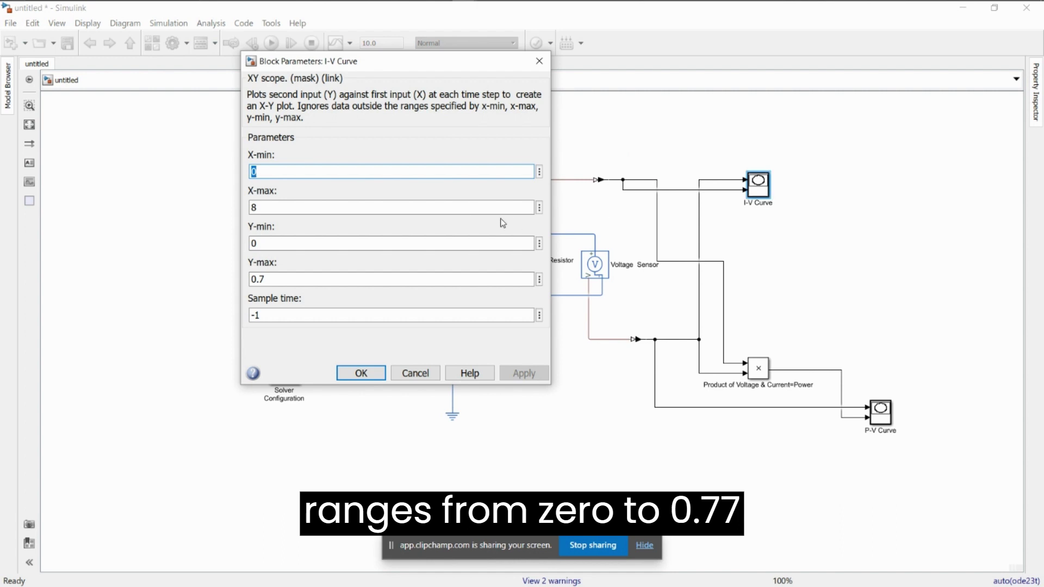
double_click(281, 277)
key("BackSpace")
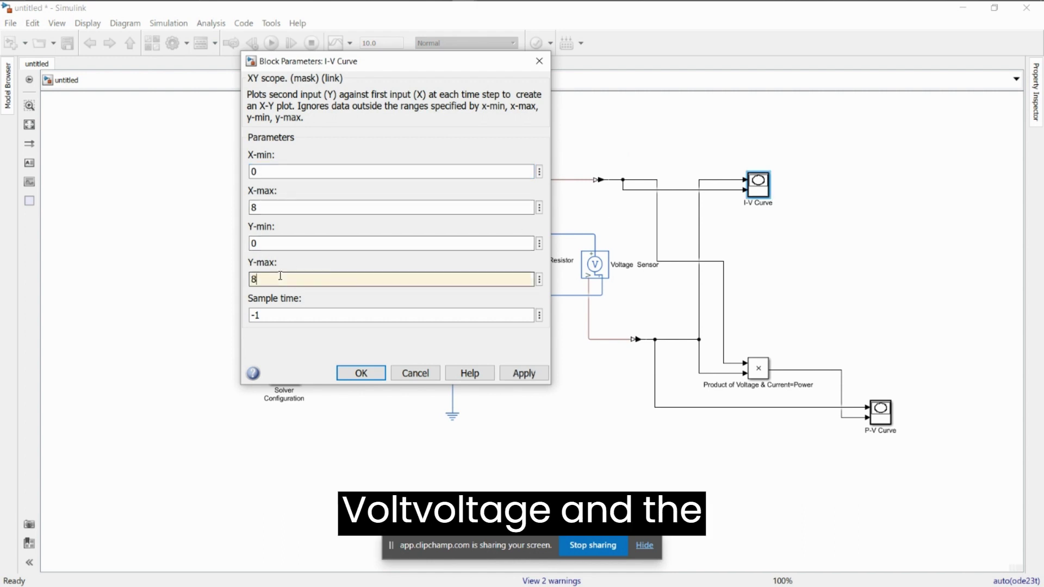
double_click(281, 207)
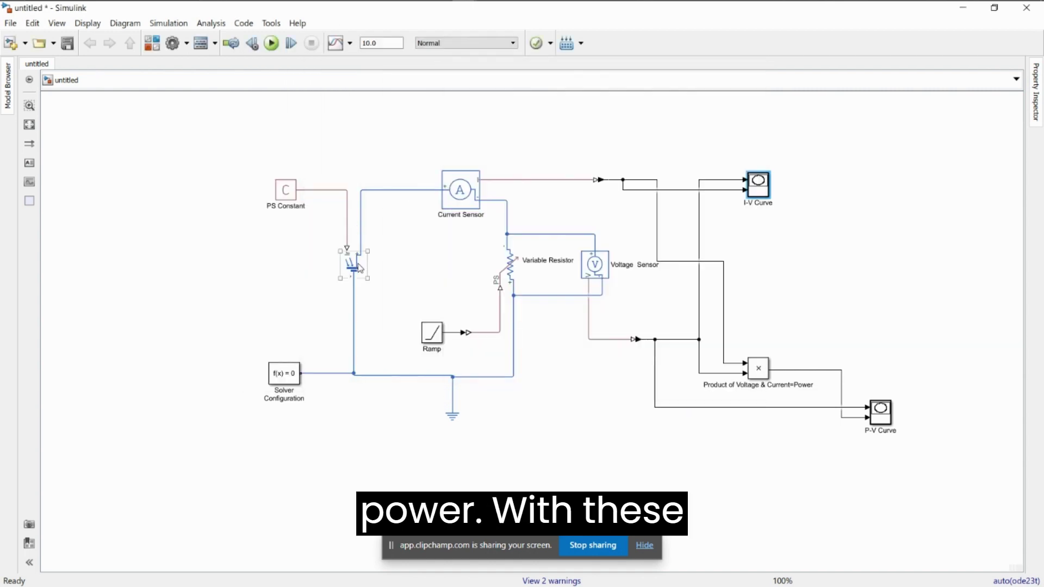
- Check the open-circuit voltage in the Solar Cell block's parameters and close them unchanged
key("Return")
double_click(526, 328)
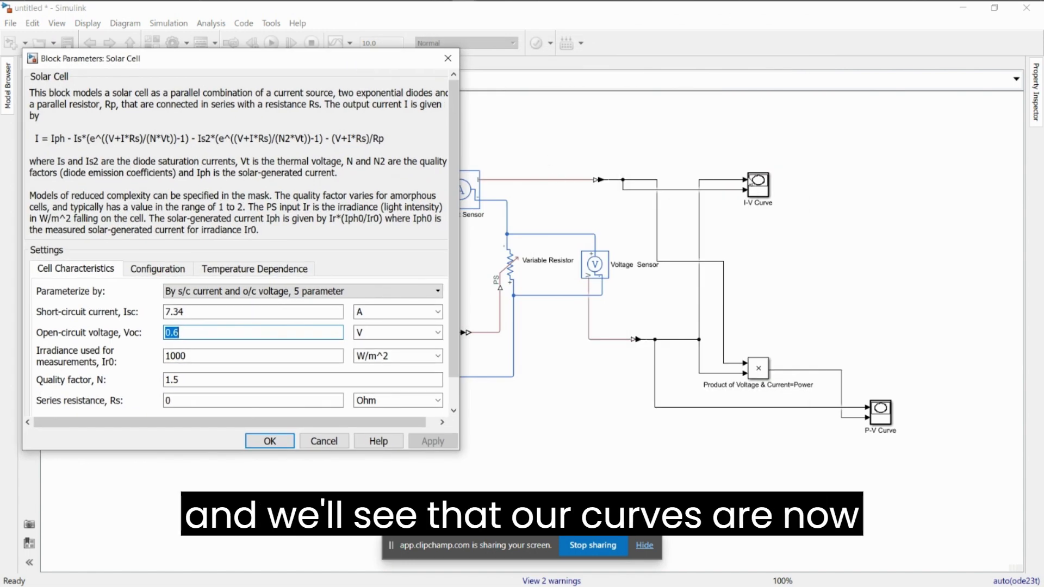
key("Return")
- Set the I-V Curve block's X-max to 0.7, accept the new axis limits, and rerun the simulation
double_click(759, 185)
double_click(472, 219)
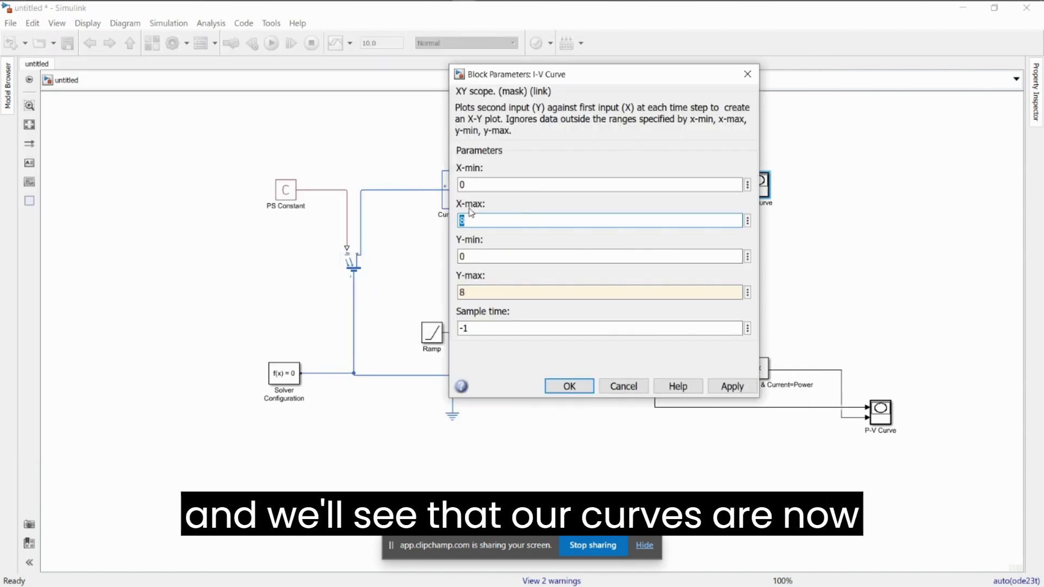
type("0.7")
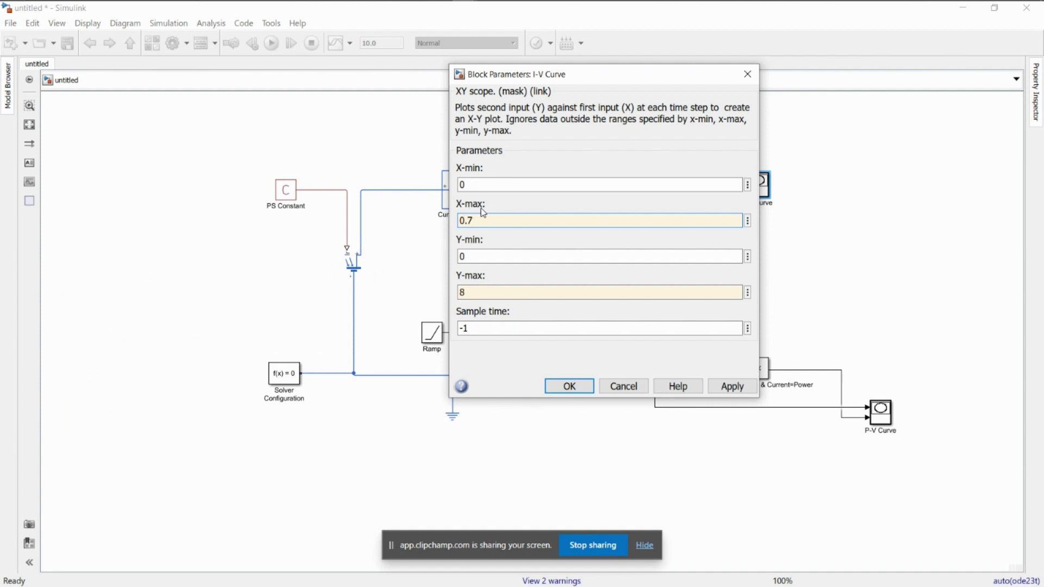
left_click(586, 387)
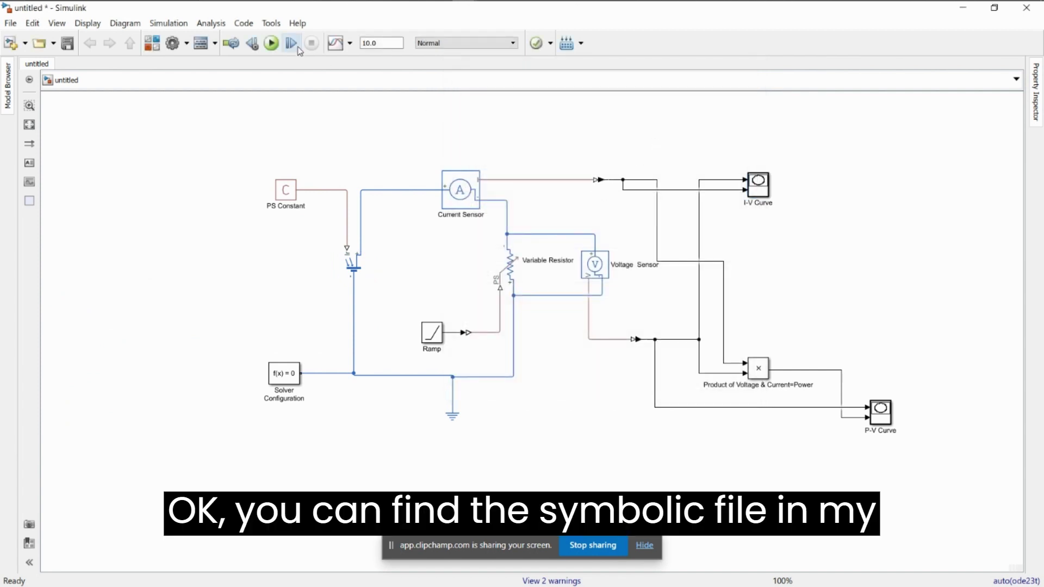
left_click(271, 43)
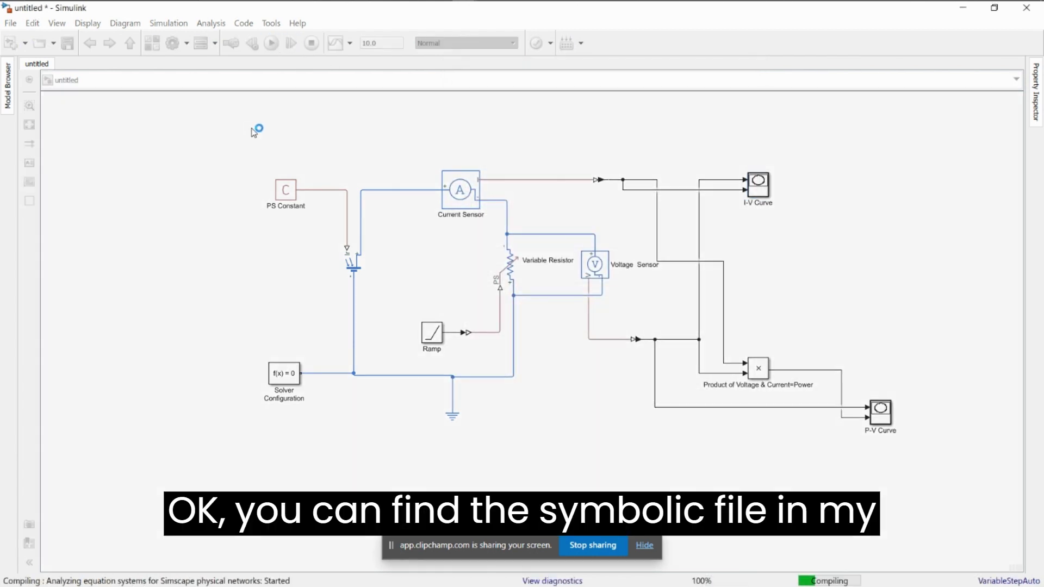